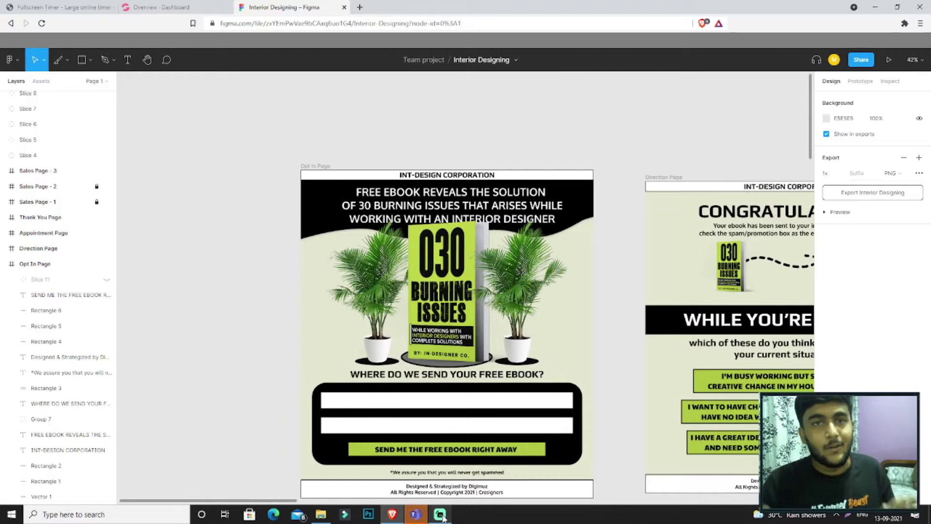
- Examine the Opt In Page design in the Figma file, from its header and ebook artwork down to the form and footer
scroll(568, 267, "down", 2)
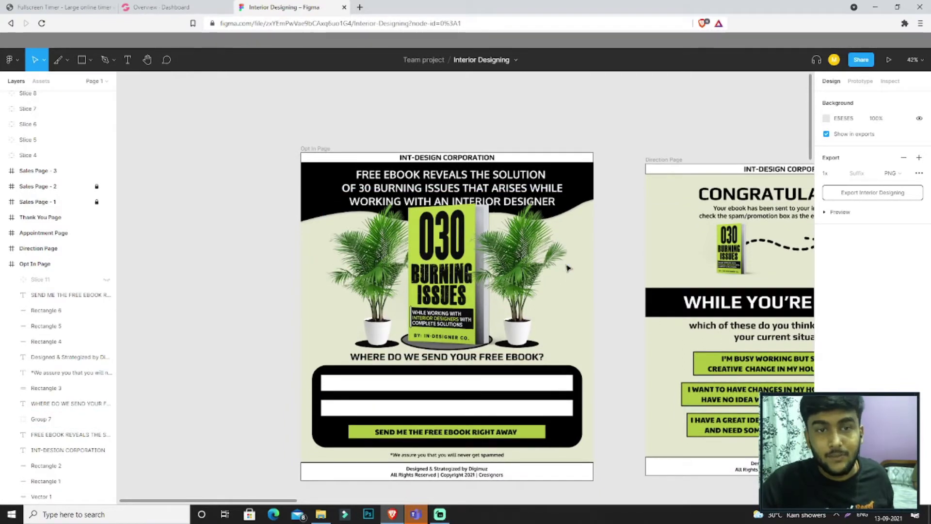
scroll(568, 268, "down", 3)
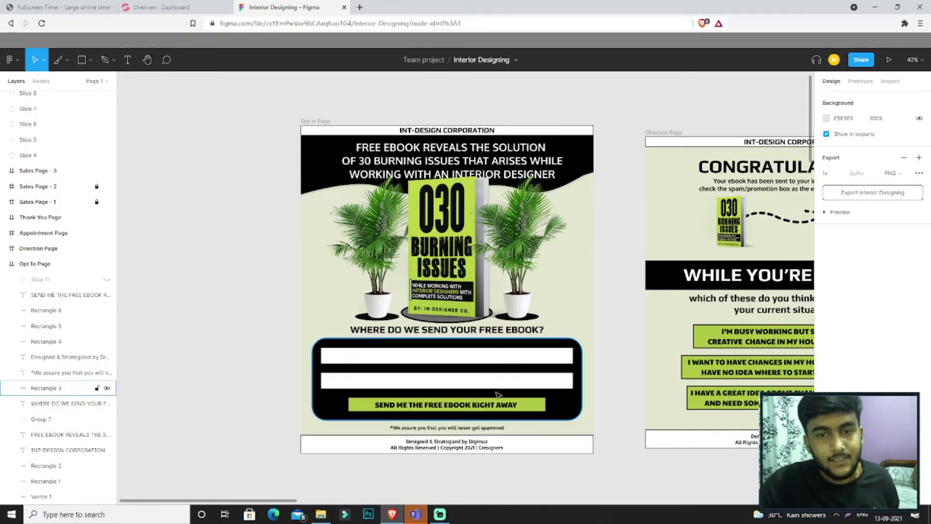
scroll(442, 410, "up", 2)
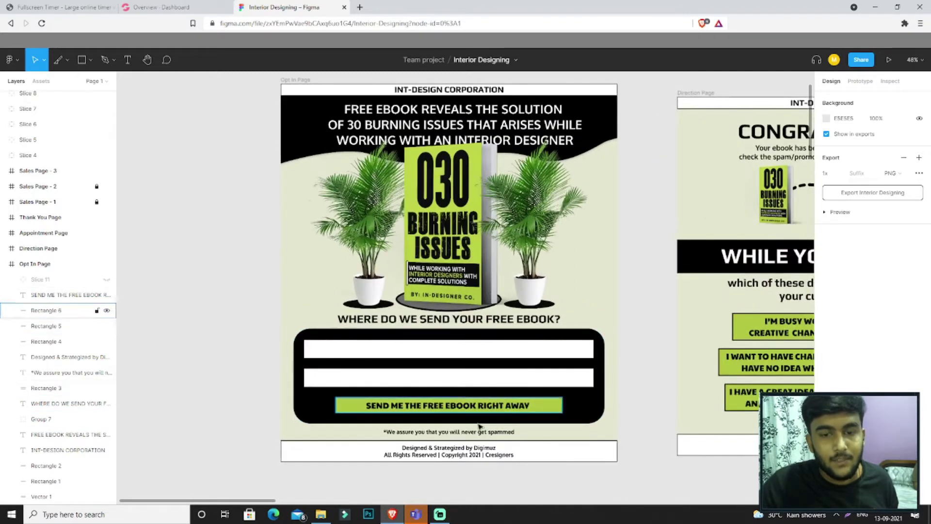
scroll(480, 438, "down", 6)
scroll(645, 467, "down", 3)
scroll(722, 419, "up", 6)
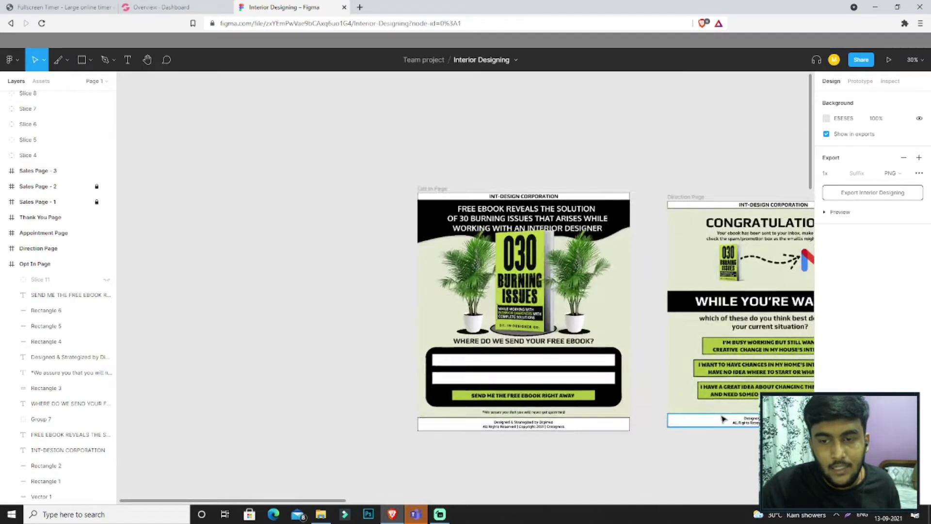
scroll(587, 417, "up", 3)
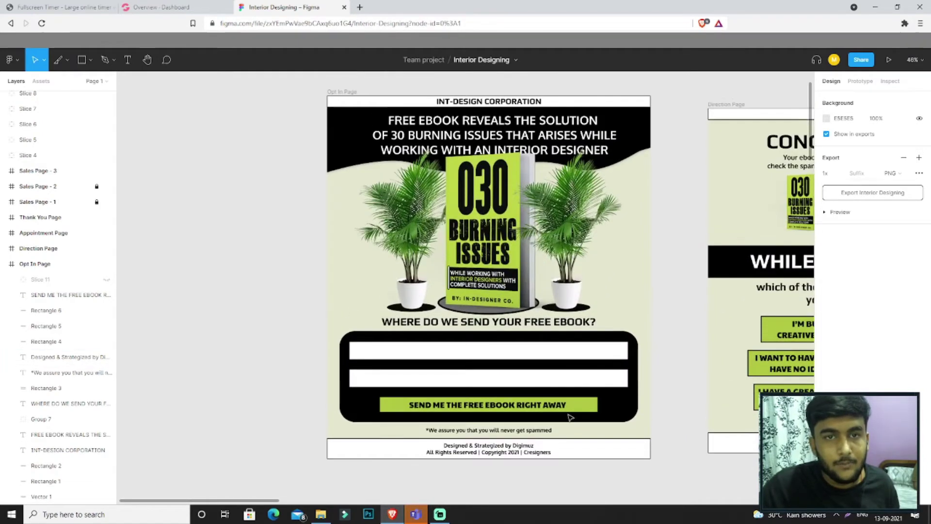
scroll(570, 417, "up", 1)
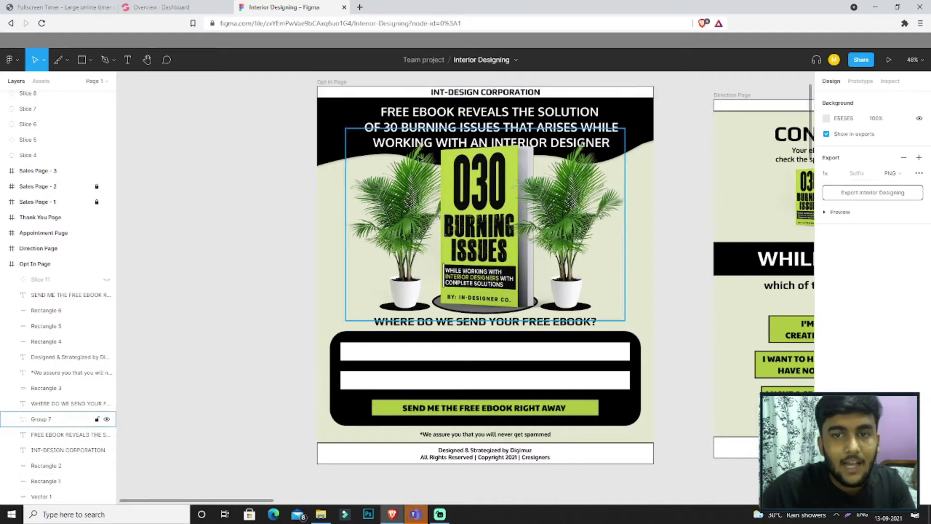
scroll(532, 141, "up", 2)
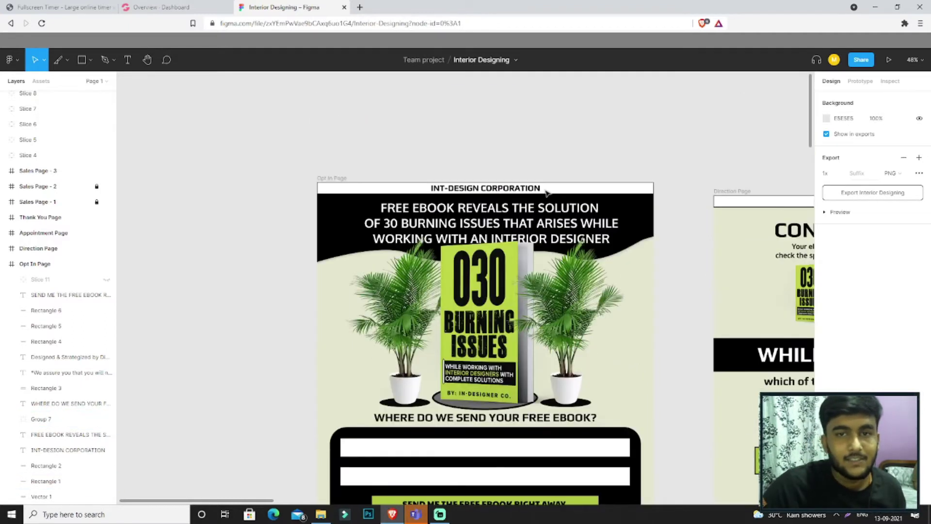
scroll(543, 258, "up", 3)
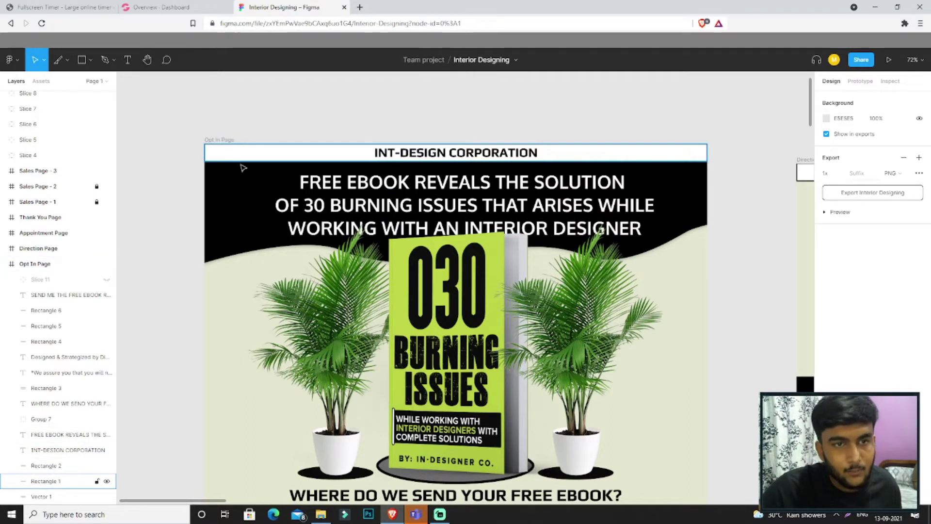
scroll(160, 160, "down", 1)
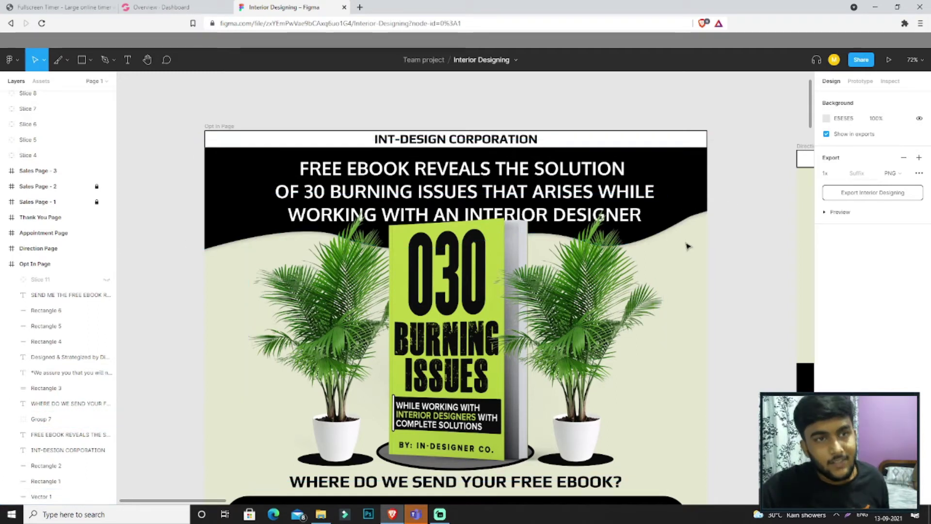
scroll(437, 245, "down", 1)
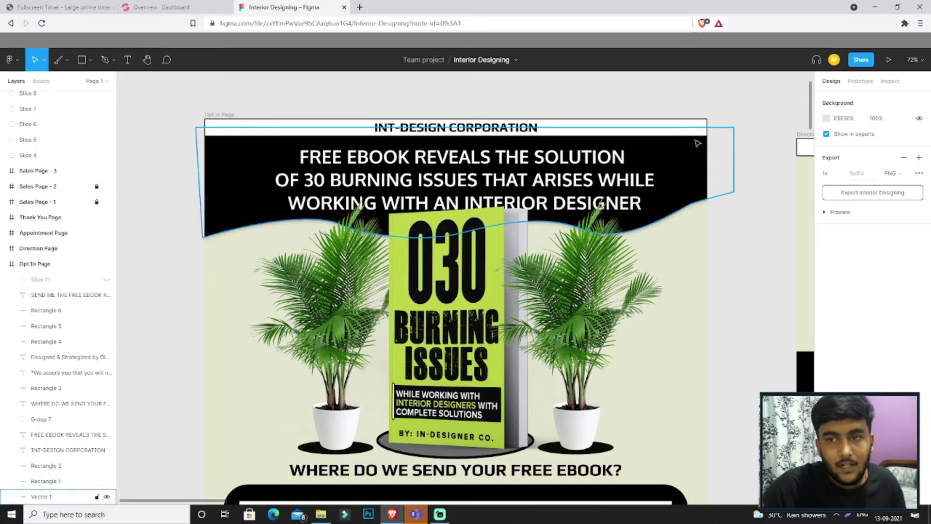
scroll(698, 194, "down", 2)
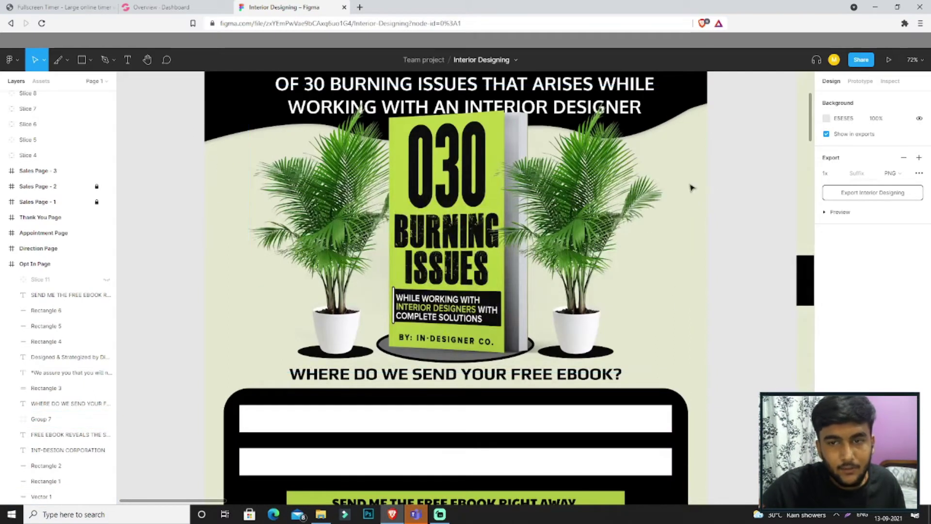
scroll(693, 189, "down", 3)
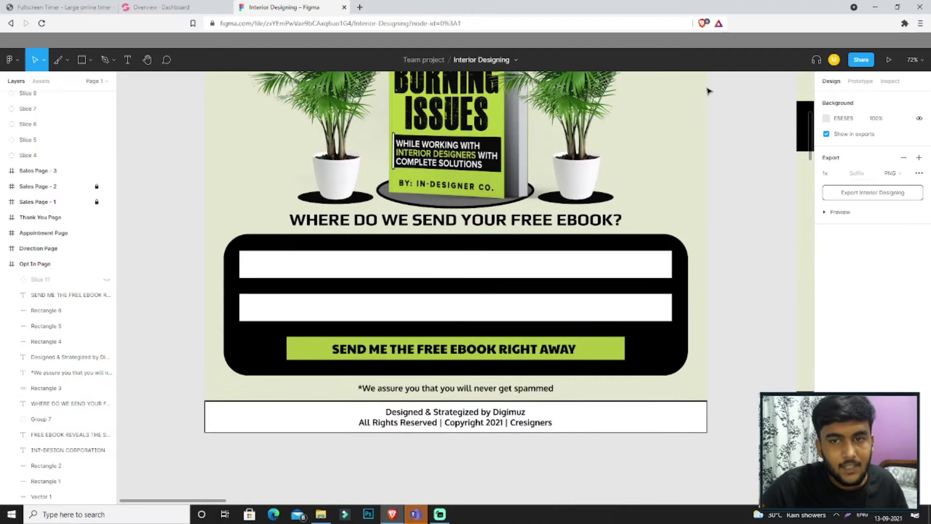
scroll(383, 208, "down", 1)
scroll(382, 208, "up", 2)
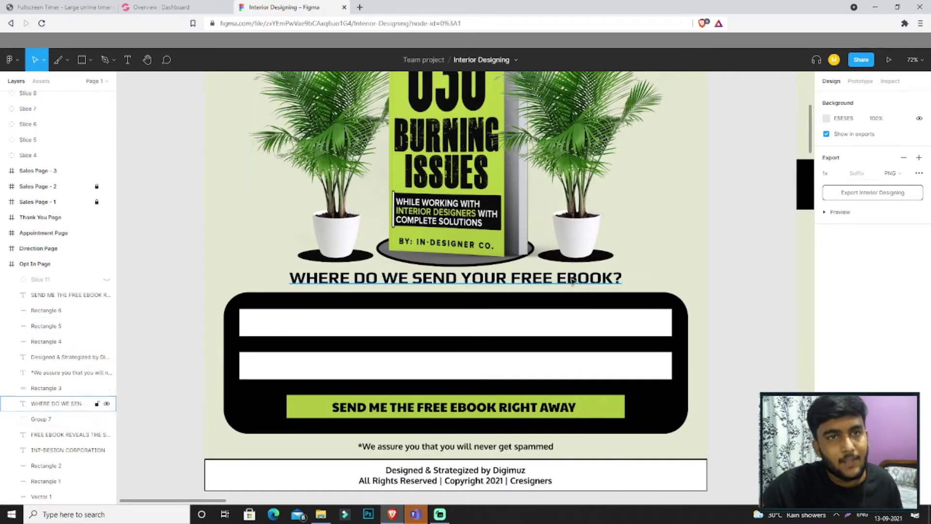
scroll(655, 242, "up", 2)
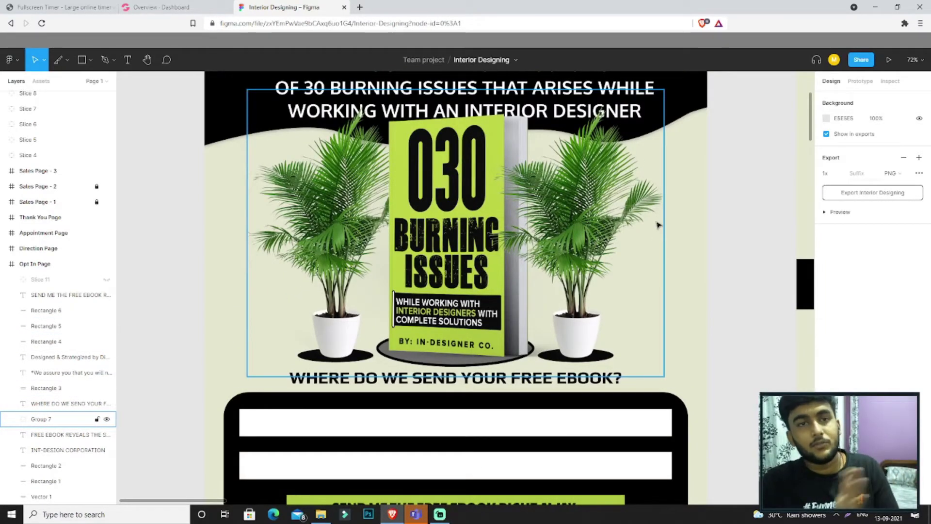
scroll(657, 225, "up", 1)
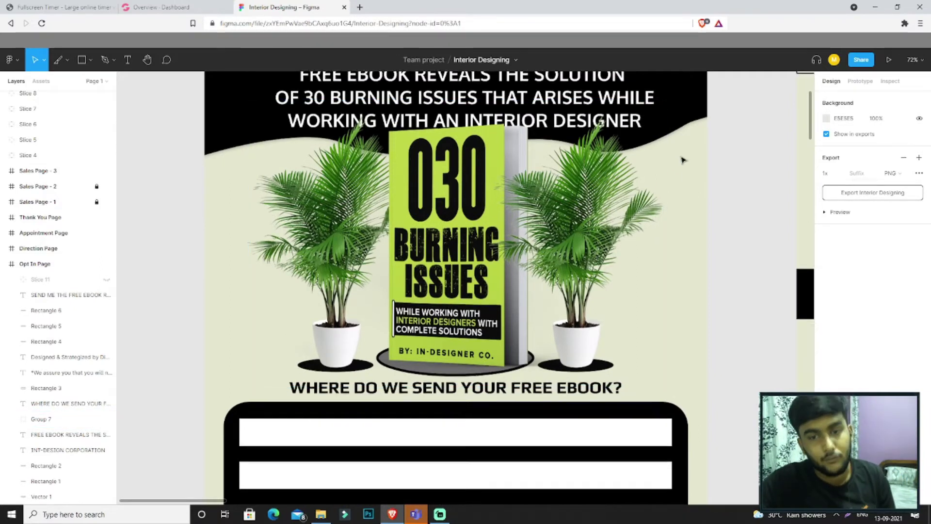
scroll(679, 160, "down", 5)
scroll(672, 172, "up", 9)
scroll(659, 189, "down", 3)
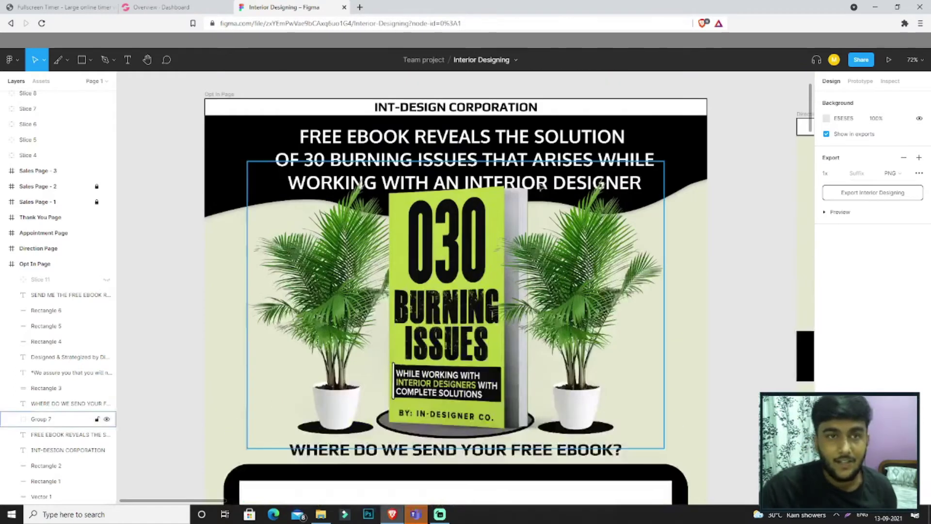
- Switch to Groove and create a new single-page GroovePages site from the blank template, named "Design"
left_click(182, 6)
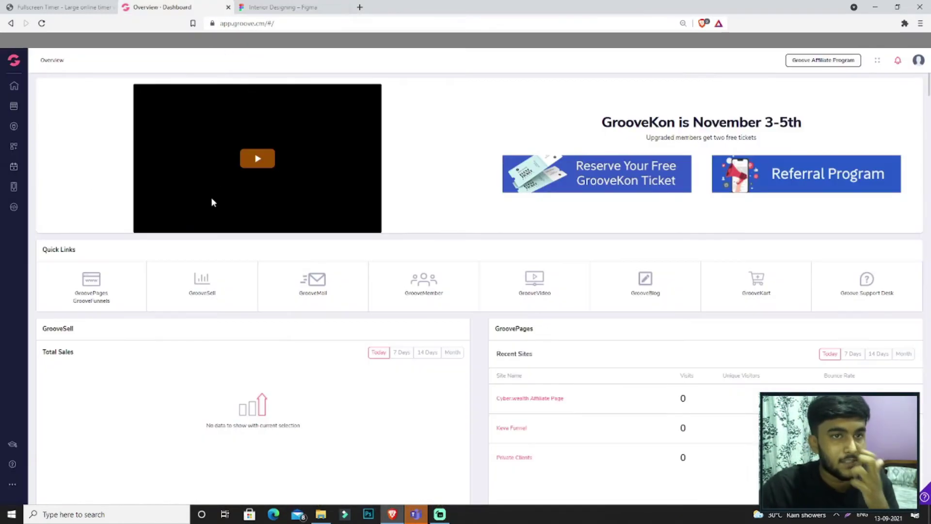
left_click(121, 287)
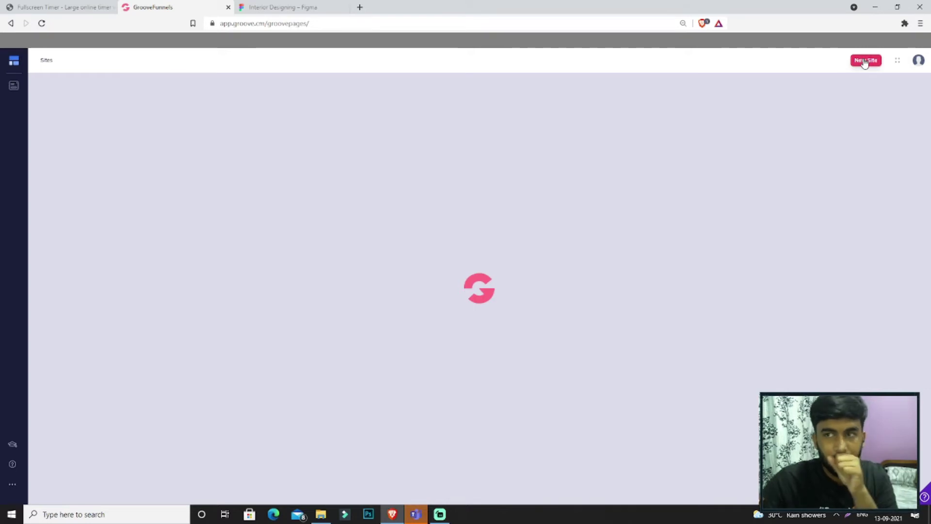
left_click(863, 61)
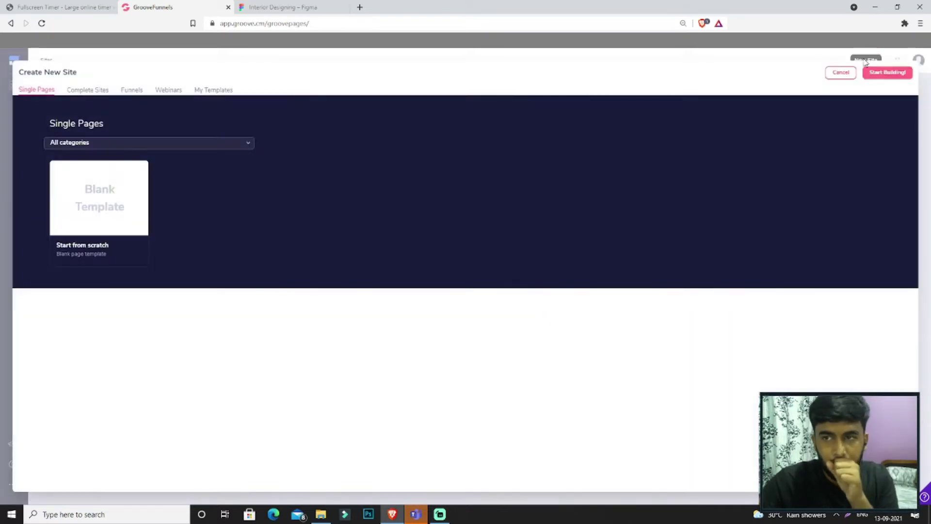
left_click(83, 228)
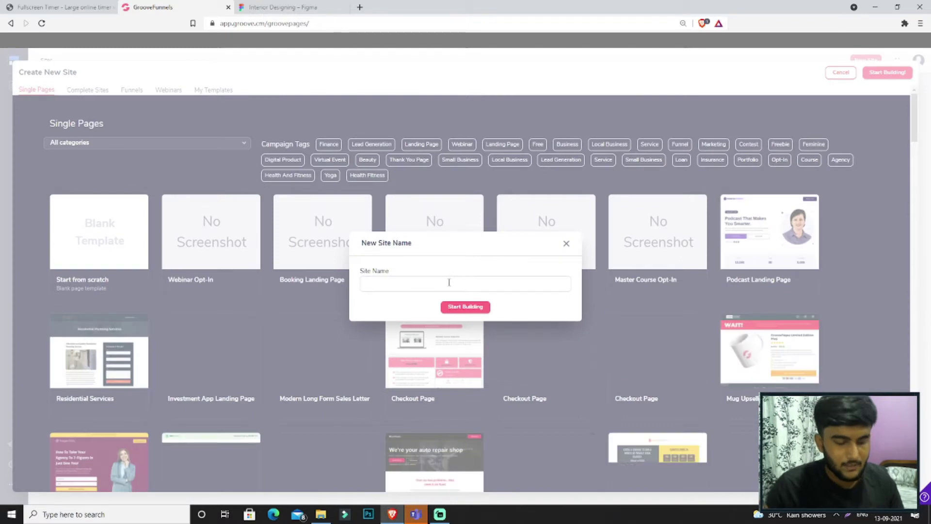
type("Design")
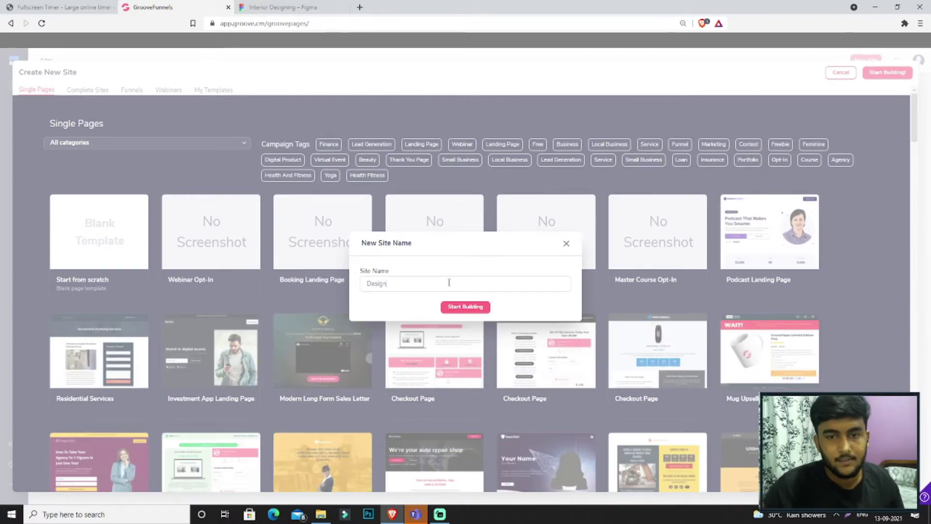
left_click(480, 306)
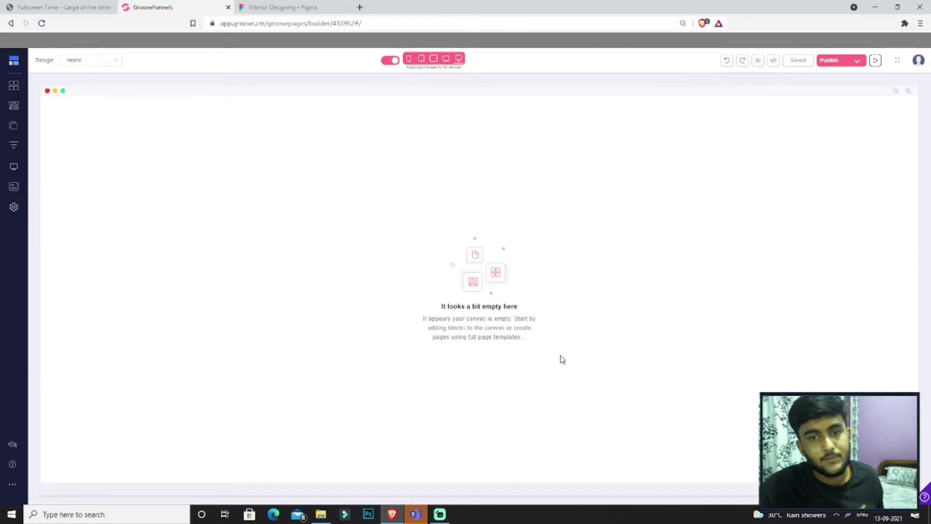
- Check the Figma design for reference and add an empty container block to the blank Home page
left_click(283, 6)
left_click(198, 5)
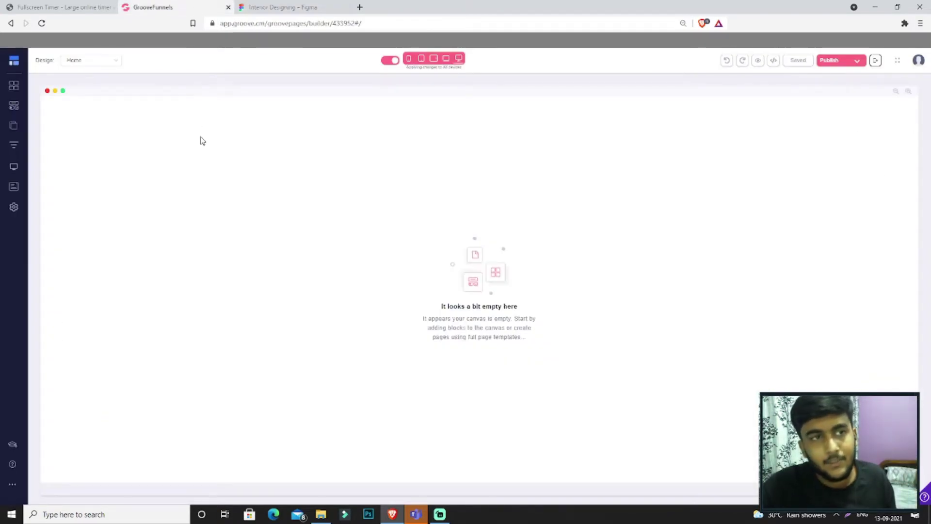
left_click(305, 4)
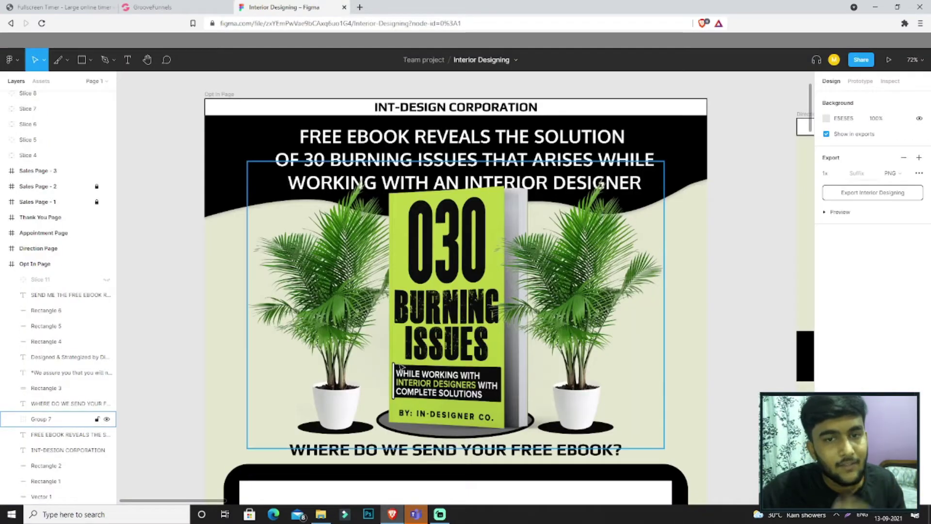
left_click(203, 5)
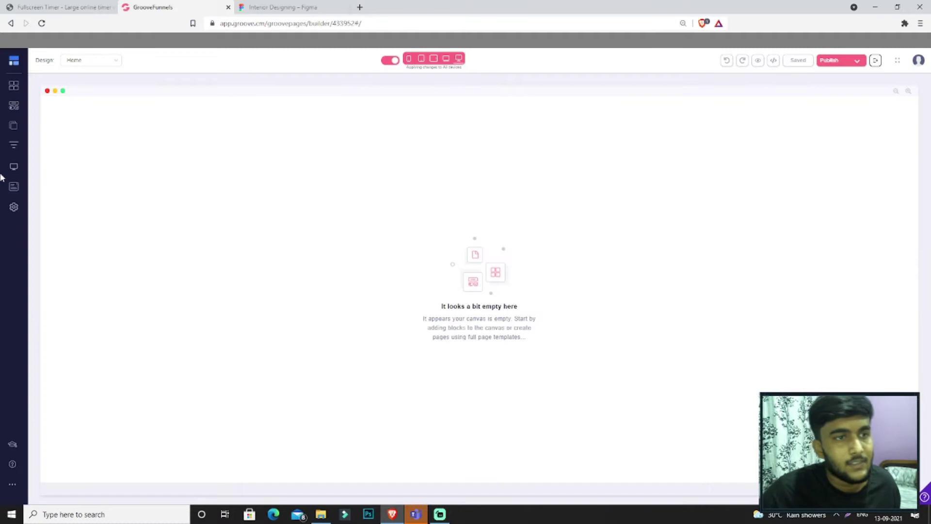
left_click(15, 87)
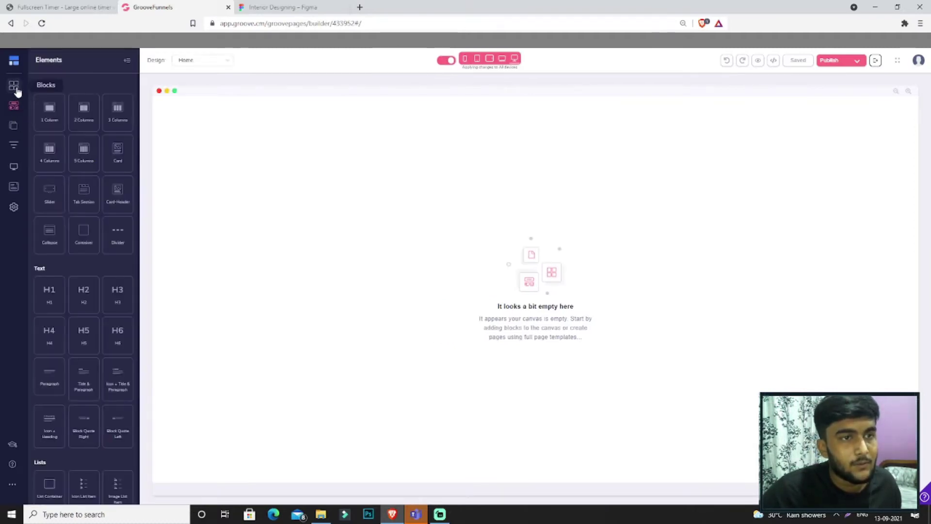
left_click(57, 112)
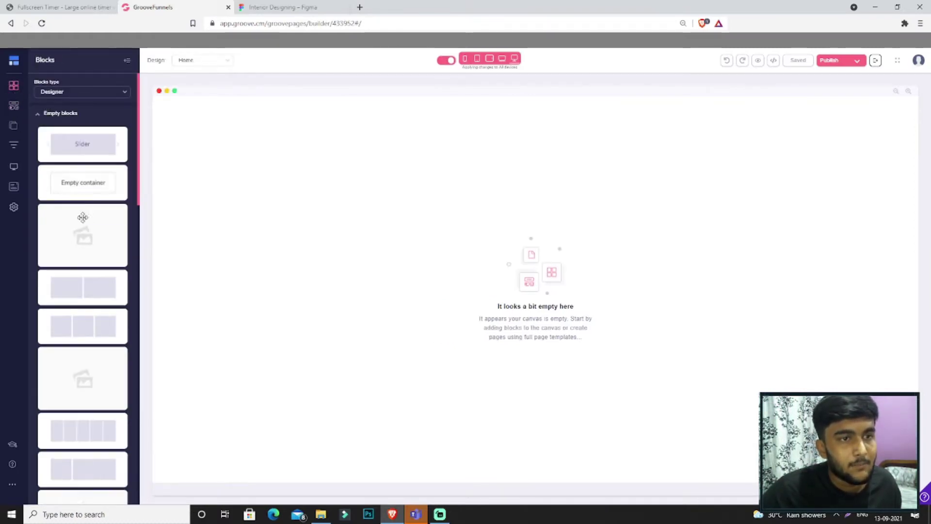
left_click_drag(90, 183, 480, 150)
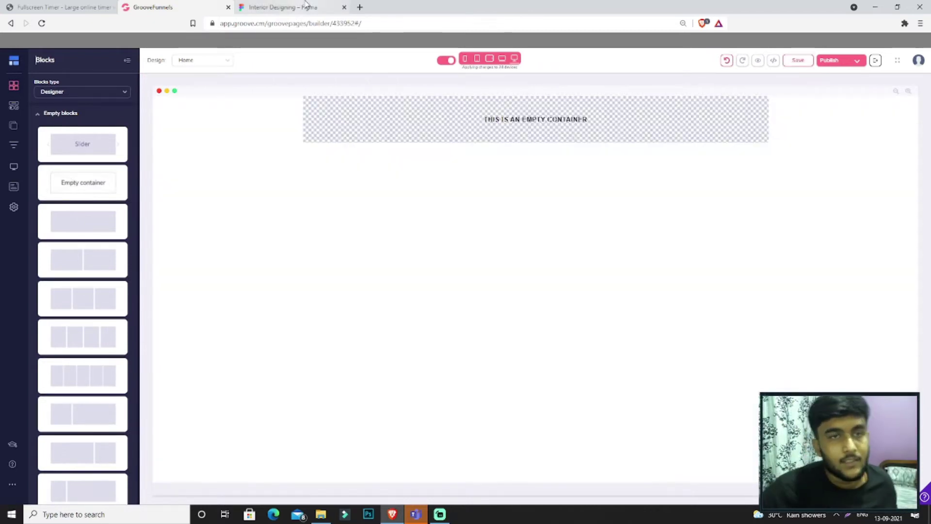
- Check the header in the Figma design and place an image element inside the empty container
left_click(287, 7)
scroll(501, 116, "up", 1)
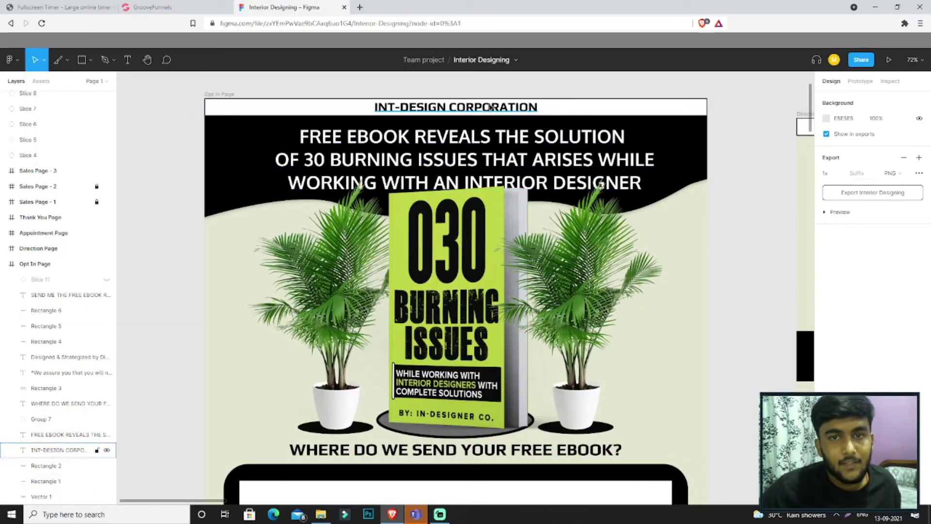
left_click(165, 7)
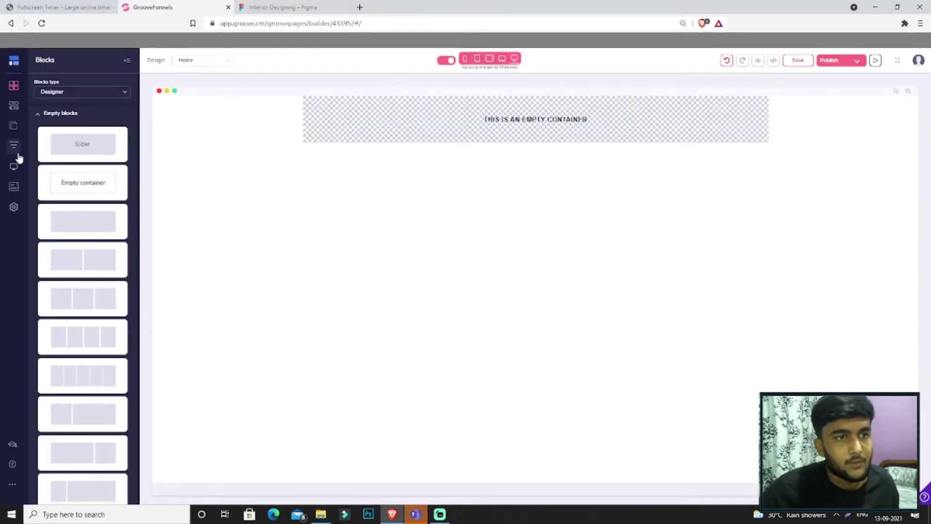
left_click(13, 106)
scroll(67, 233, "down", 3)
scroll(72, 270, "down", 1)
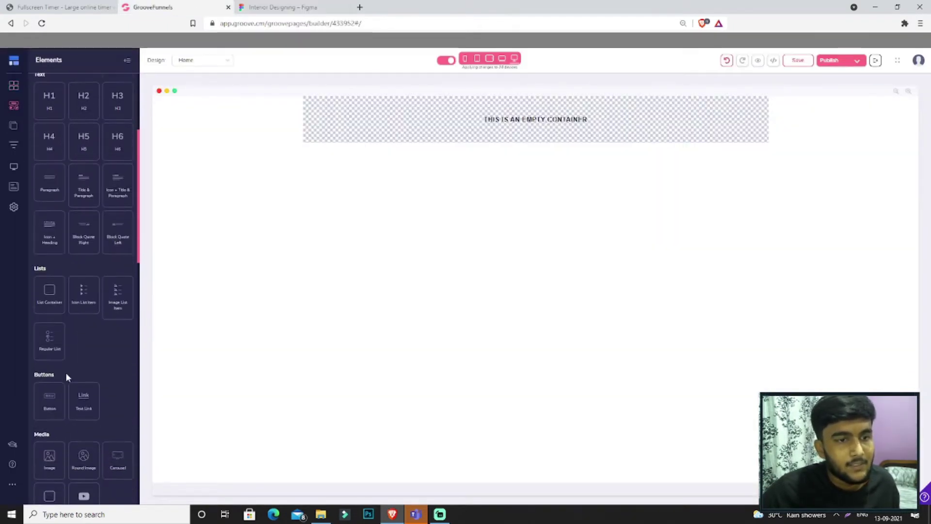
left_click_drag(55, 451, 534, 116)
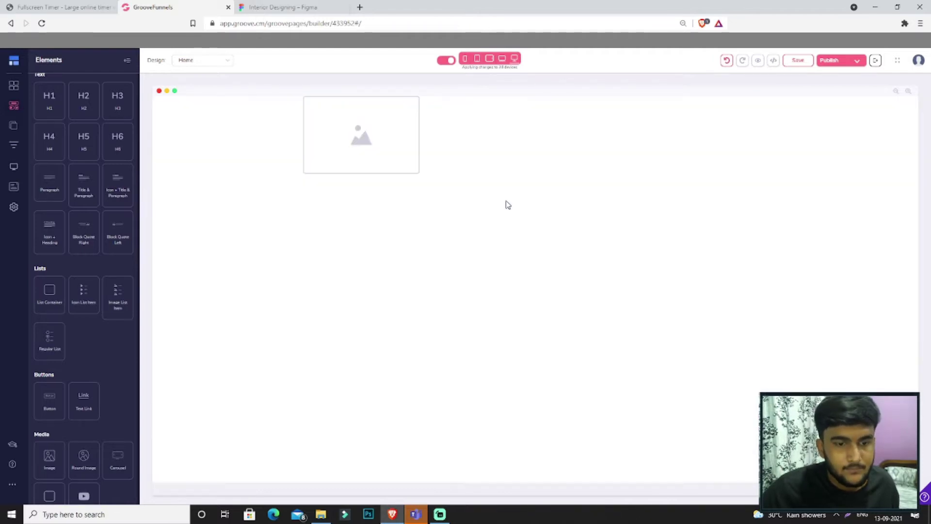
- Fill the placeholder image with the INT-DESIGN CORPORATION logo from the image library and apply the update
left_click(391, 130)
left_click(868, 108)
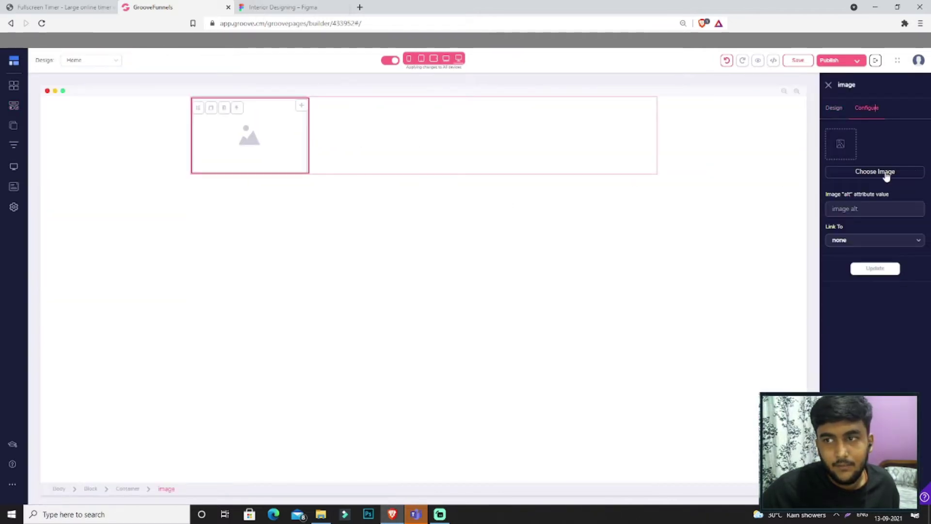
left_click(875, 175)
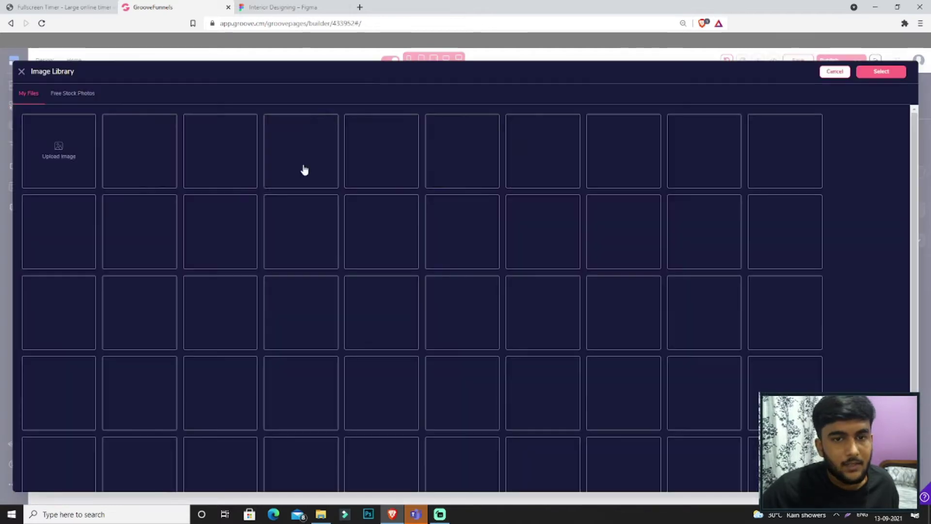
left_click(462, 155)
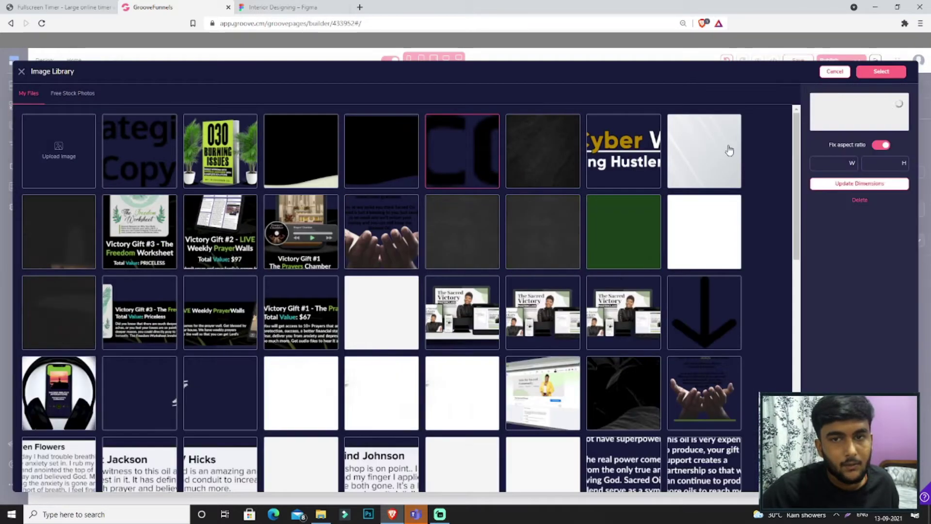
left_click(881, 73)
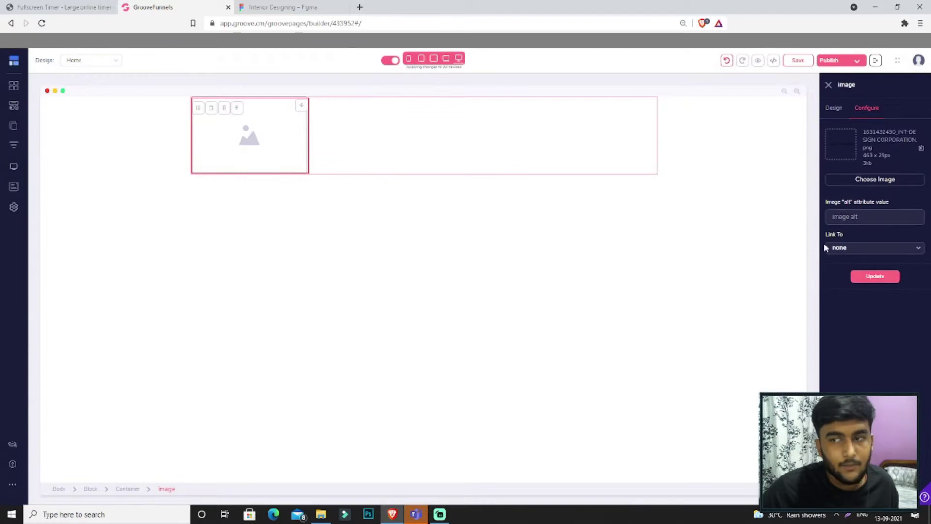
left_click(868, 274)
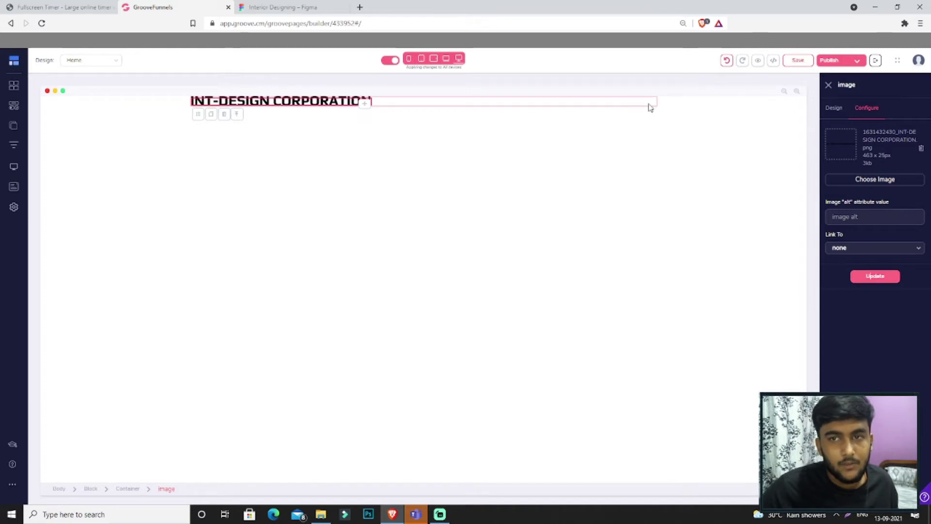
- Set the top and bottom padding of the block around the logo to 22
left_click(676, 107)
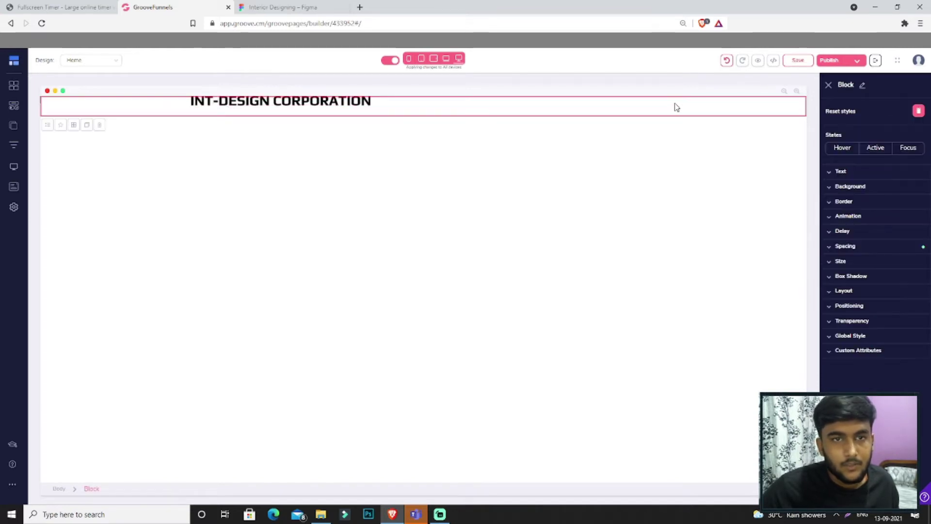
left_click(874, 250)
left_click(876, 310)
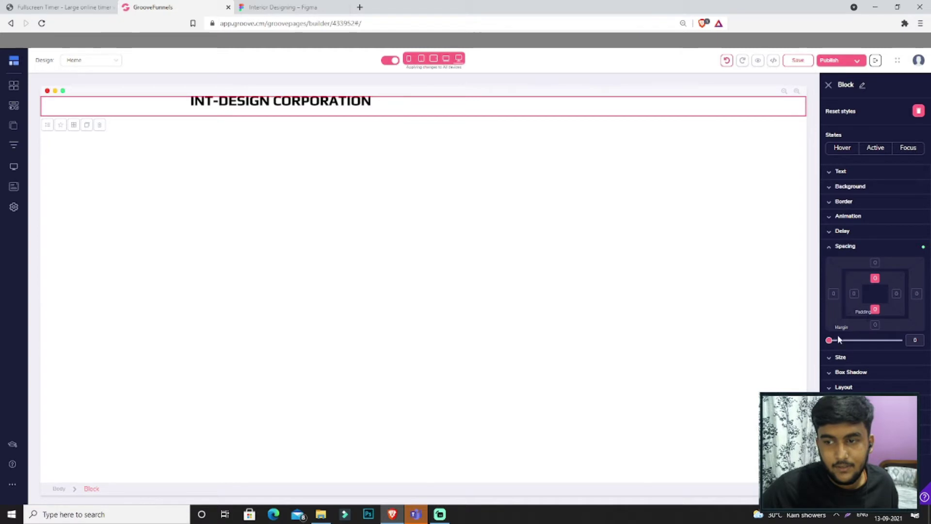
left_click_drag(830, 342, 831, 343)
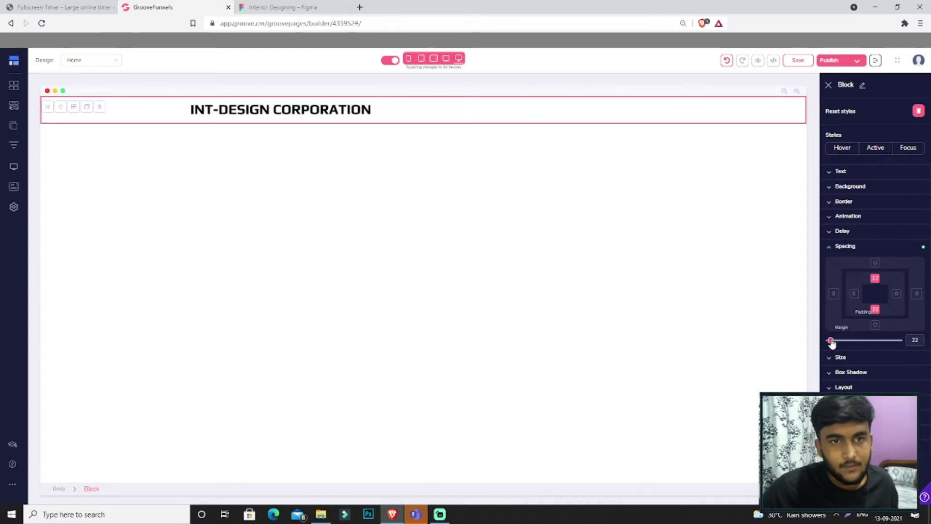
- Check the header in the Figma design and give the logo's block a black (#000000) border with a width of 4 on all sides
left_click(301, 7)
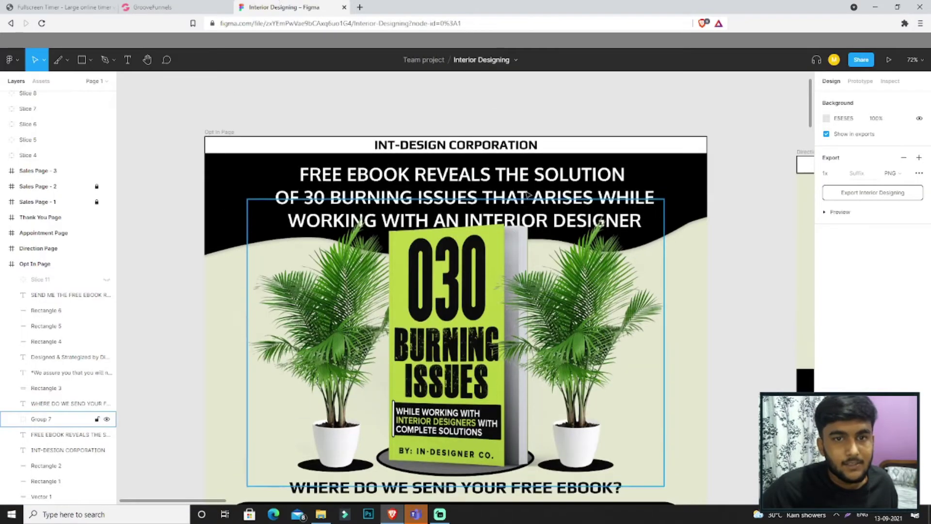
left_click(165, 7)
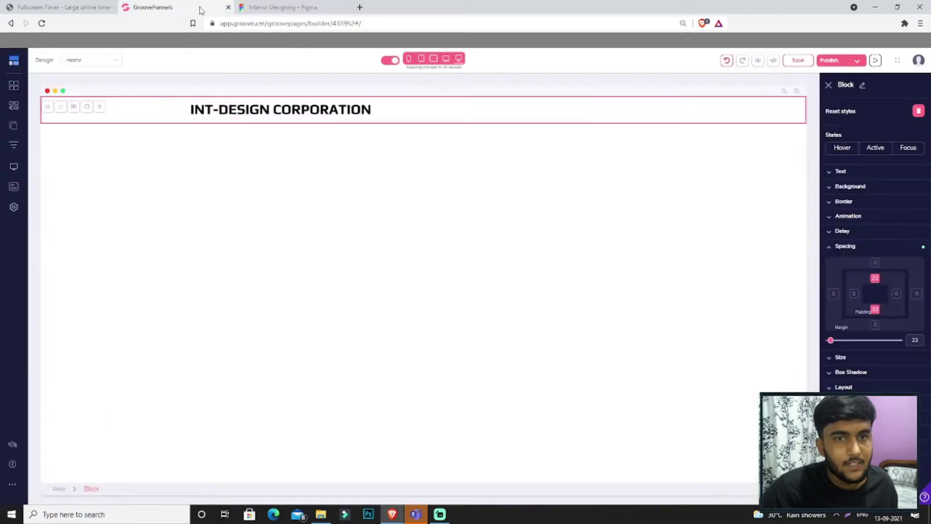
left_click(853, 204)
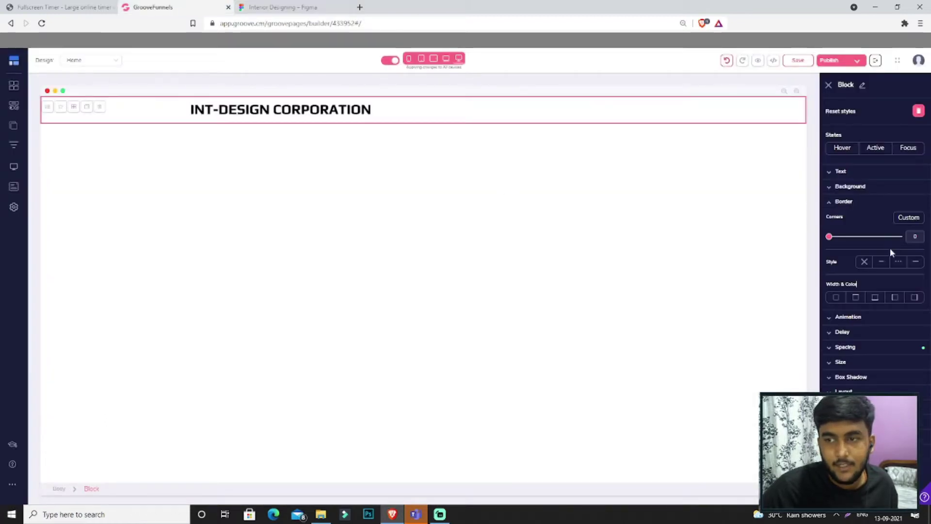
left_click(879, 319)
type("4")
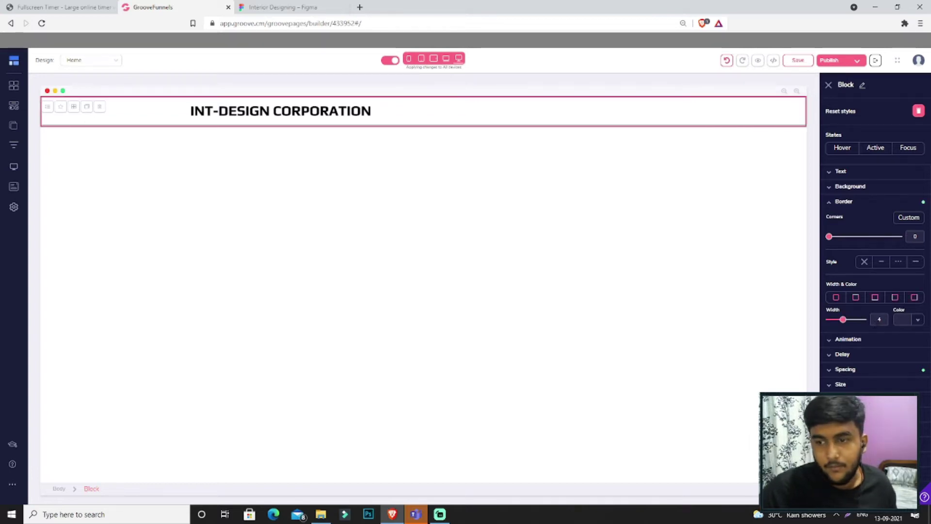
left_click(903, 320)
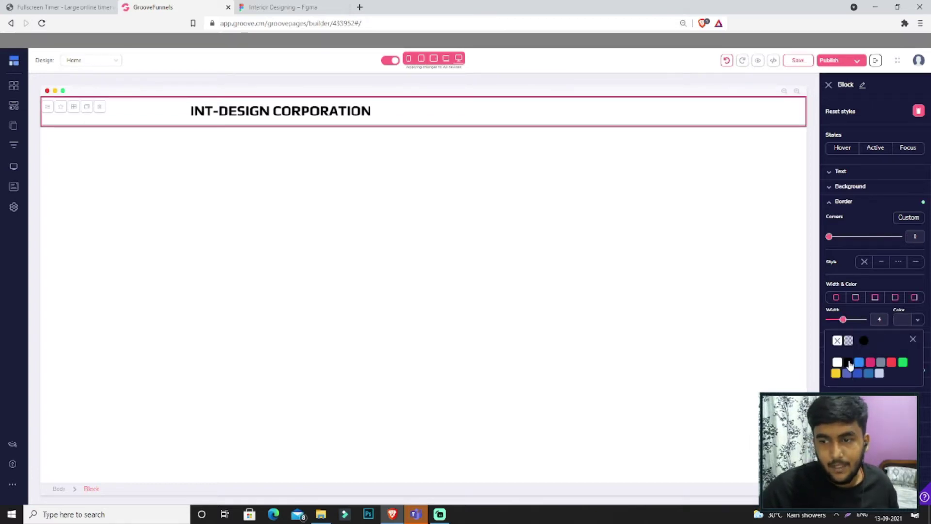
left_click(848, 362)
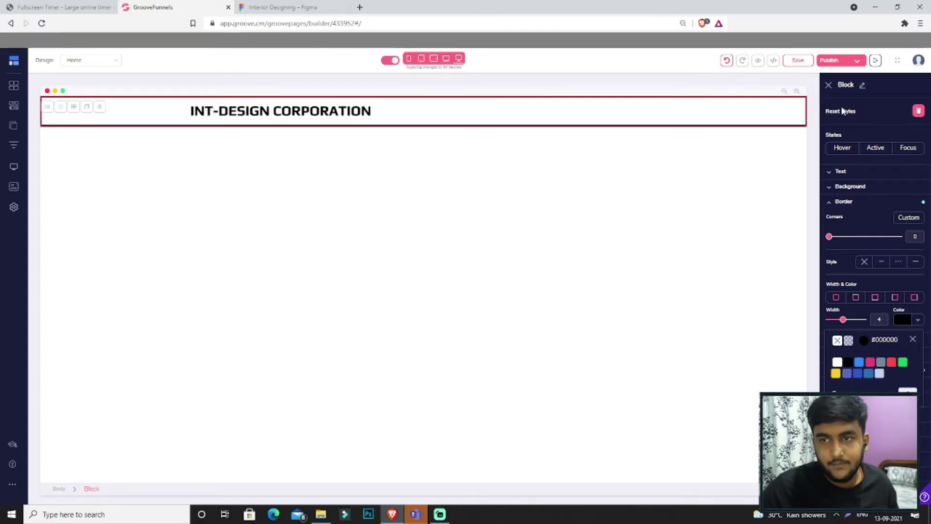
- Set the logo's container to a vertical layout with its content centred on both the primary and secondary axes
left_click(461, 112)
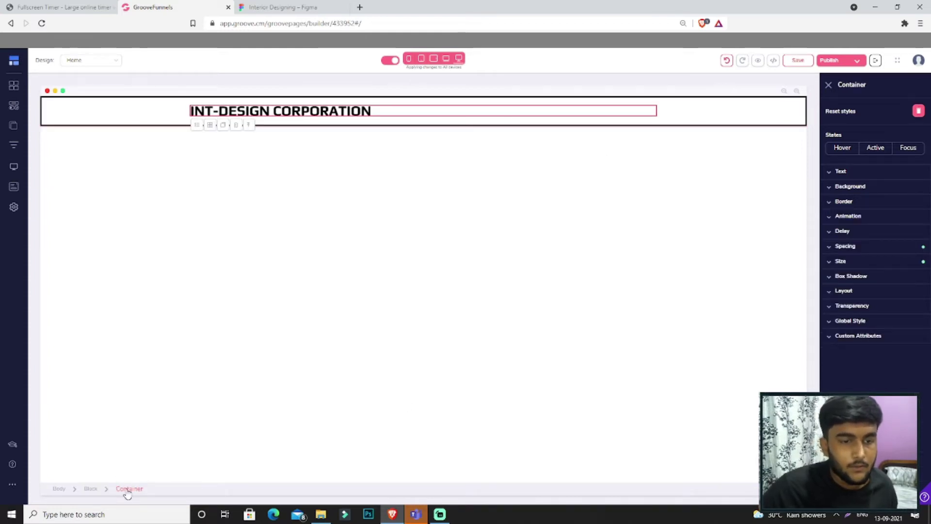
left_click(857, 292)
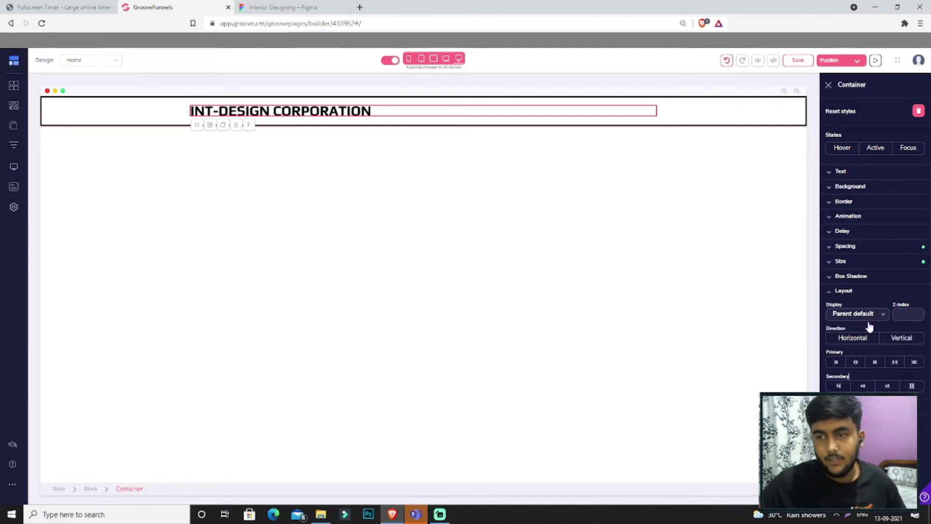
left_click(895, 338)
left_click(856, 362)
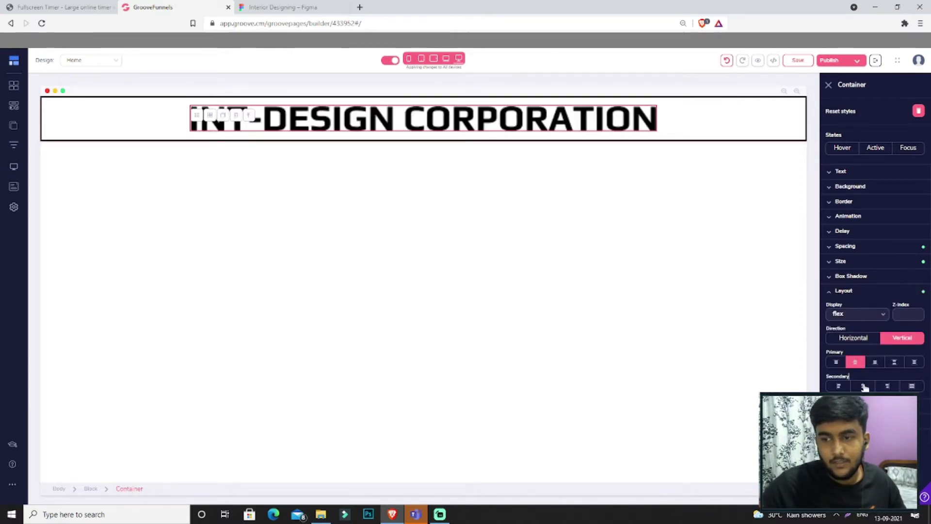
left_click(864, 386)
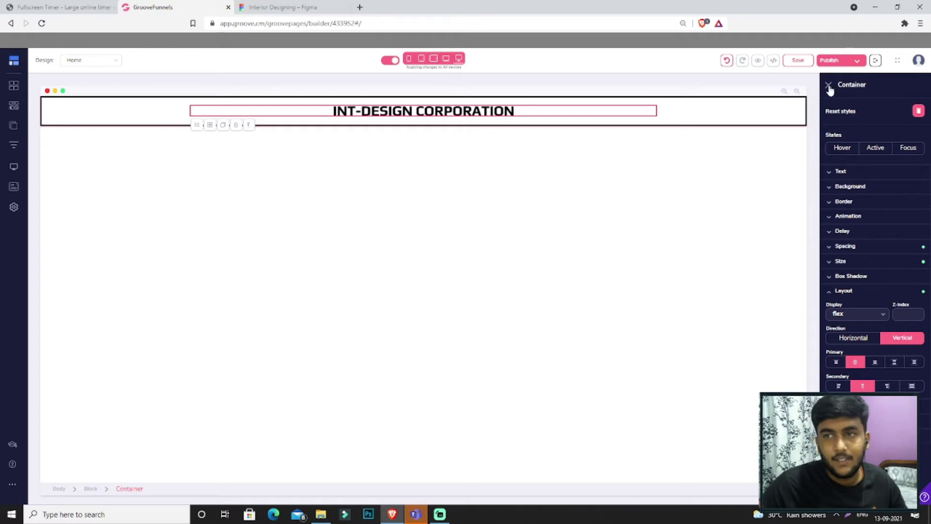
- Reduce the header block's top and bottom padding to 15 and close its settings
left_click(793, 119)
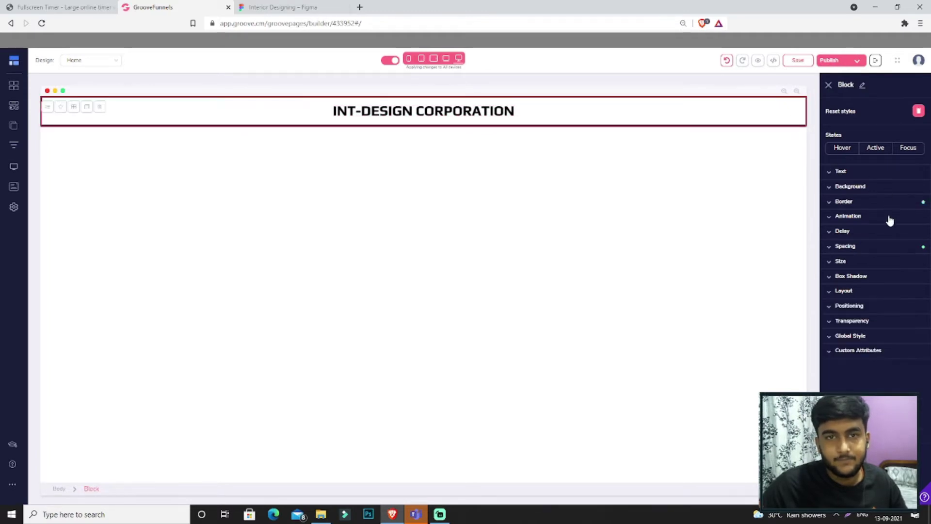
left_click(855, 247)
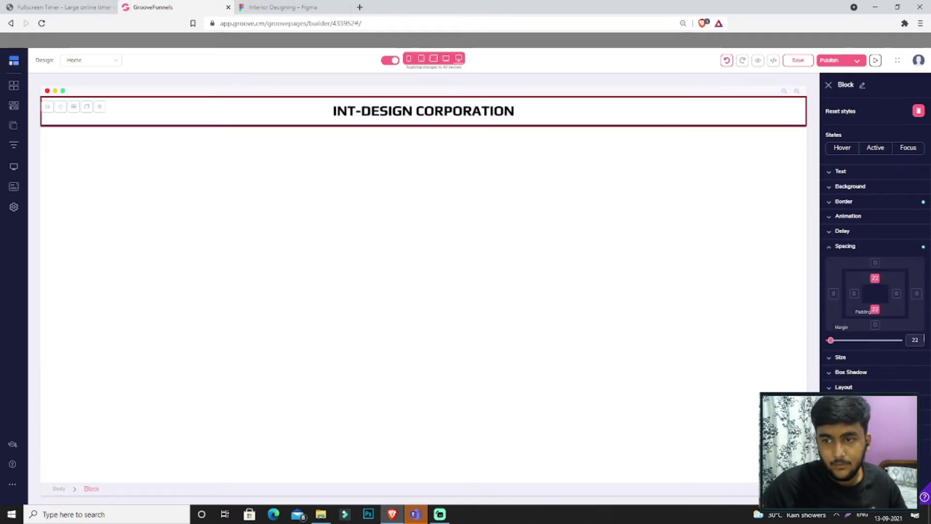
left_click_drag(831, 341, 830, 341)
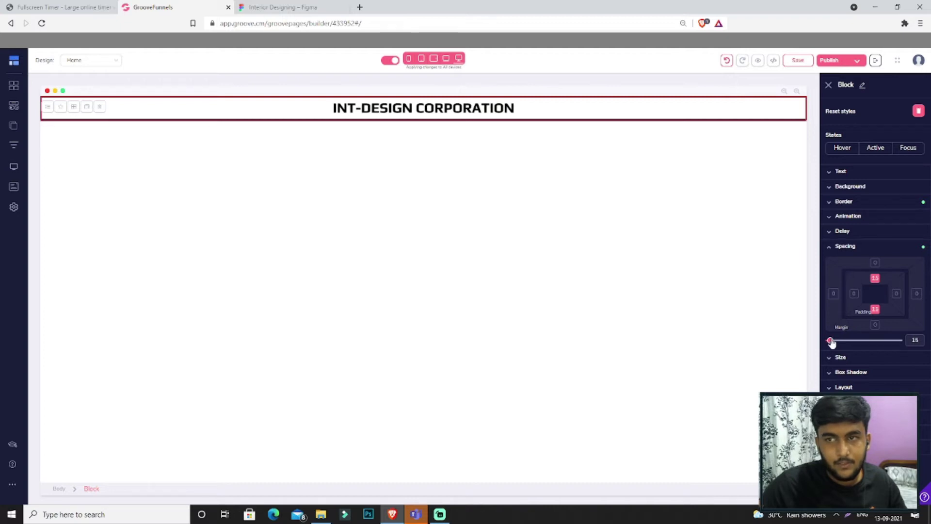
left_click(828, 85)
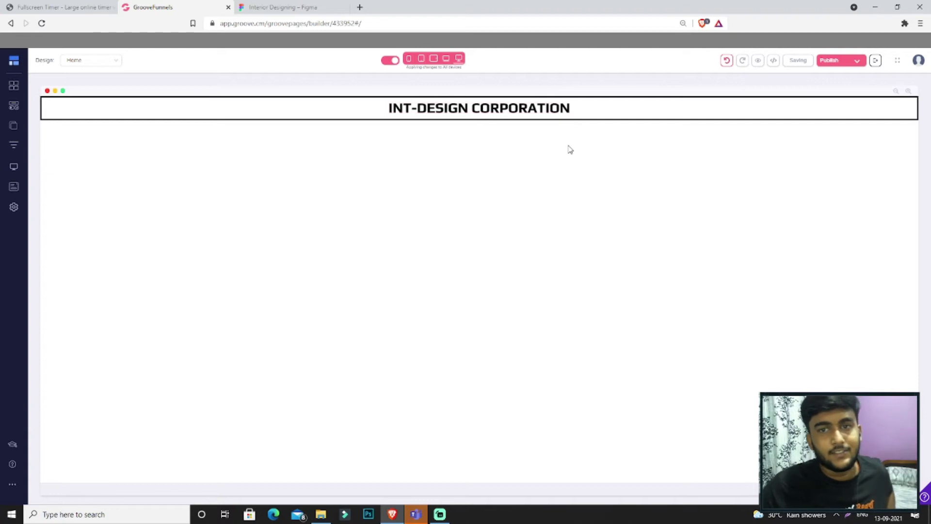
- Switch to the Figma design and hide the book-and-plants group and the white headline text on the Opt In Page
left_click(286, 7)
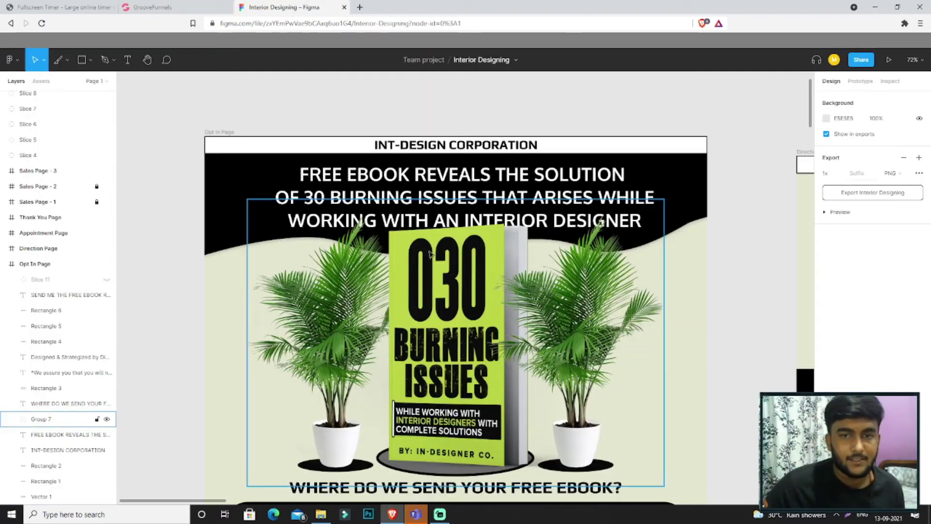
left_click(507, 323)
scroll(141, 354, "down", 1)
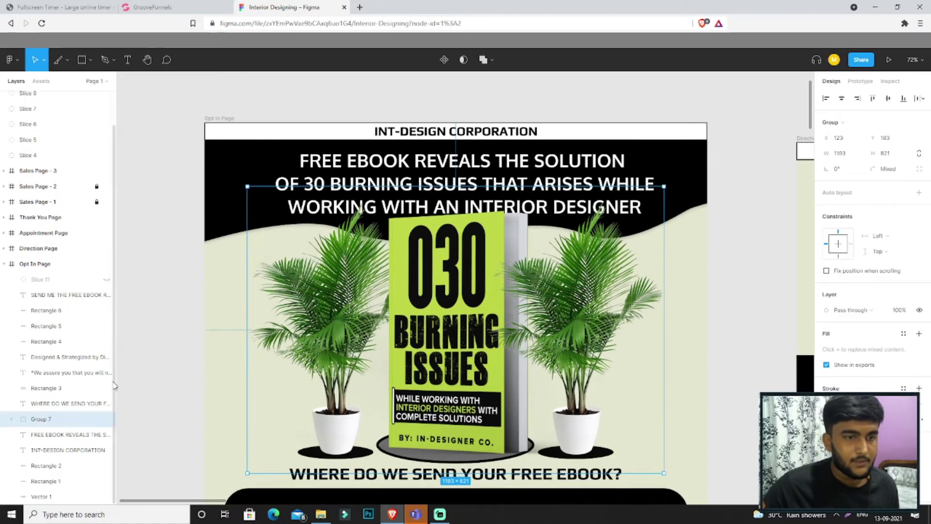
left_click(107, 419)
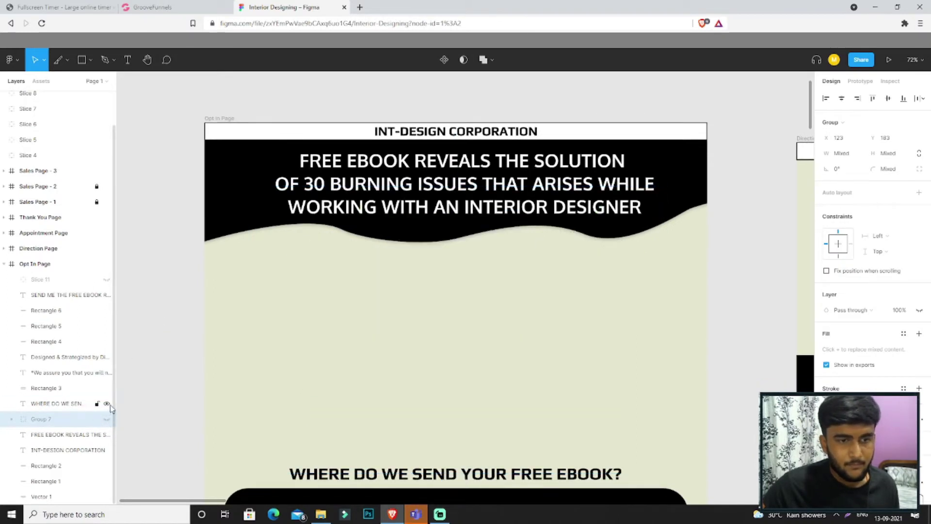
left_click(107, 435)
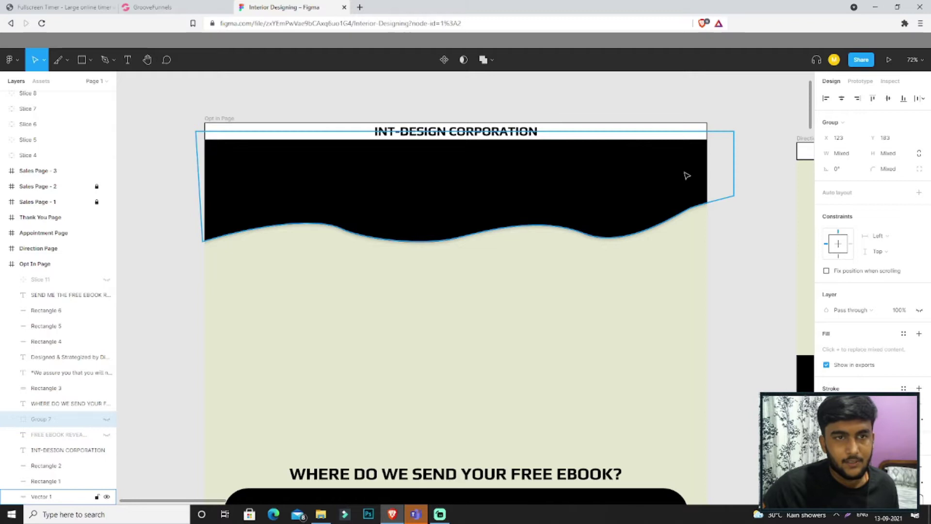
- Draw a slice of 1440 × 334 over the black wavy background directly below the white header
left_click(59, 60)
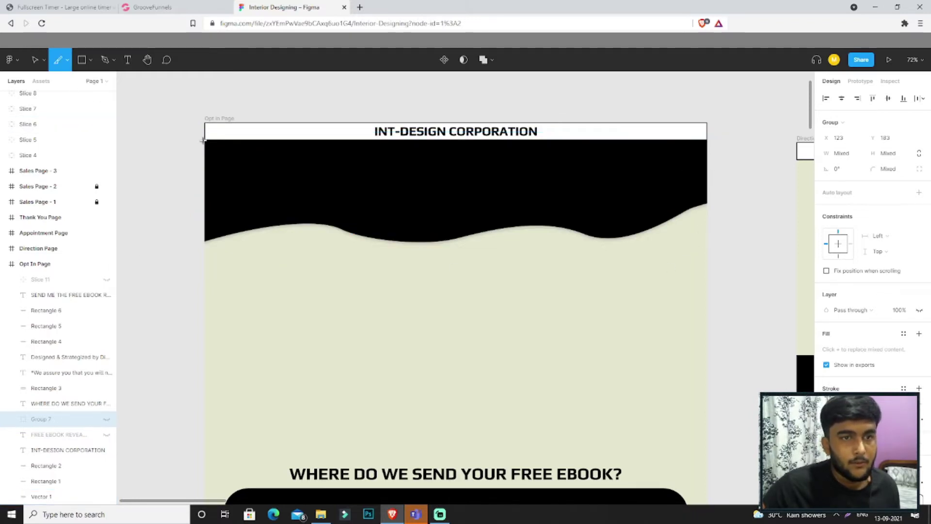
left_click_drag(203, 141, 707, 256)
left_click_drag(460, 144, 462, 141)
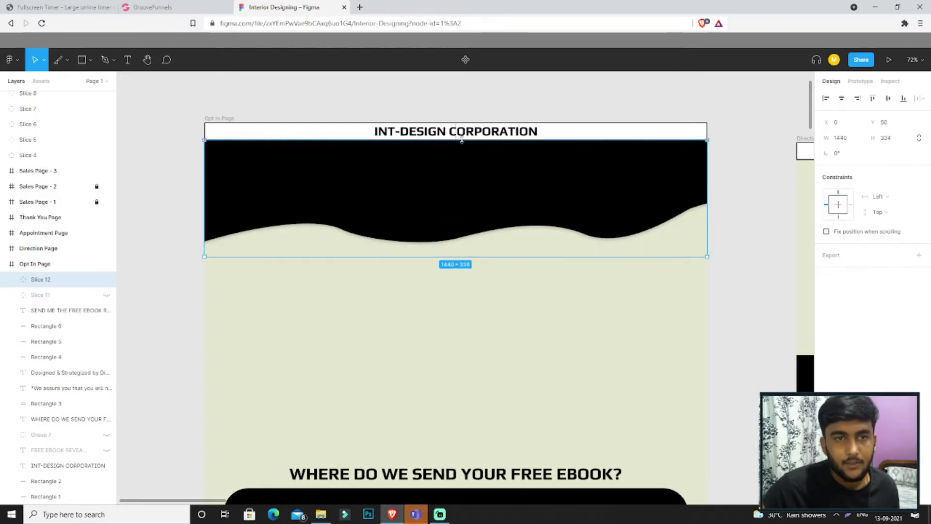
scroll(452, 225, "down", 1)
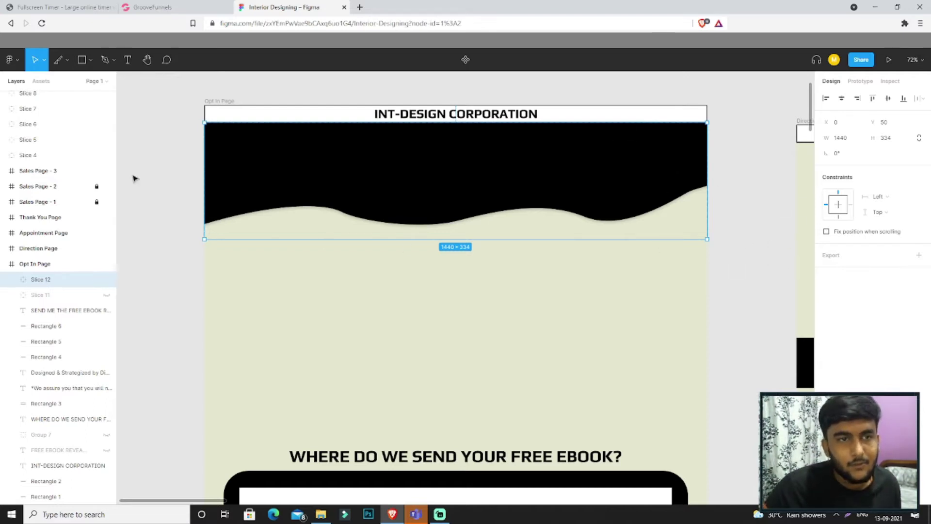
- Replace the slice with a new 1440 × 323 one over the black wavy background, starting at the header's lower edge
left_click(59, 59)
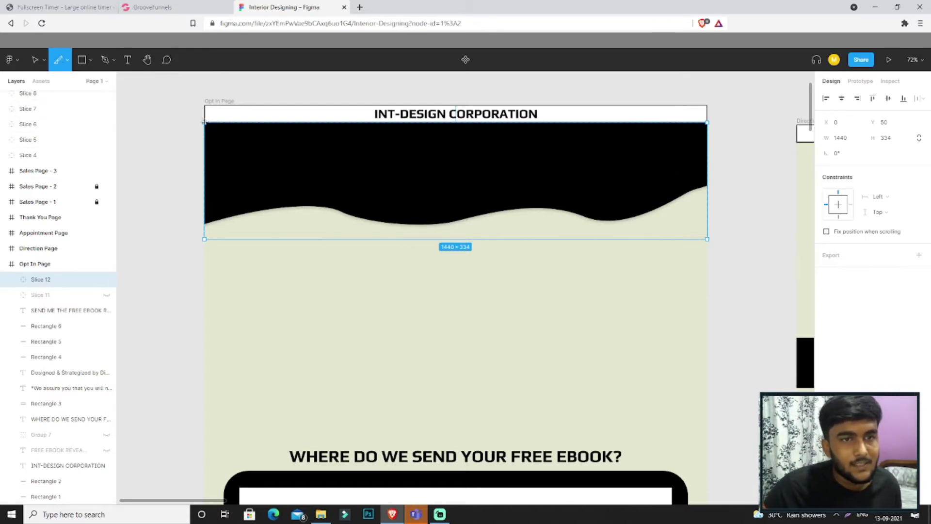
key("Delete")
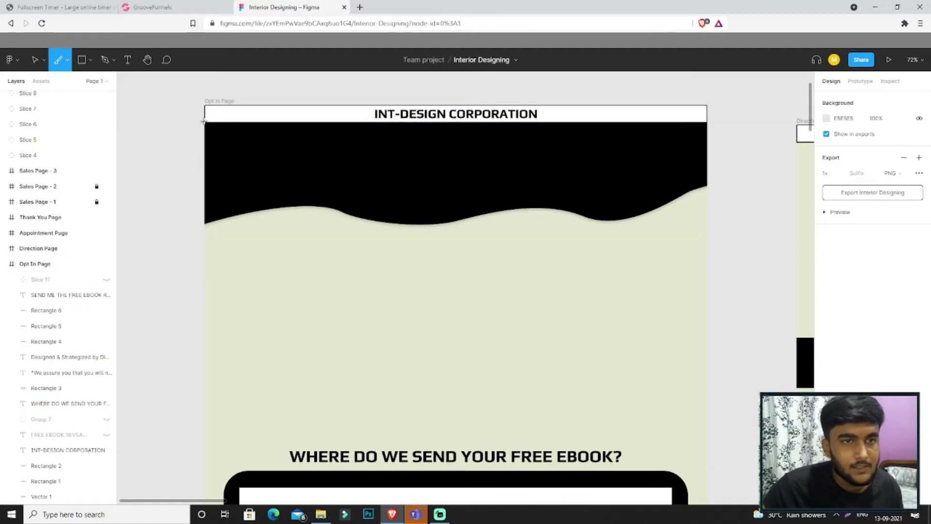
left_click_drag(203, 121, 708, 239)
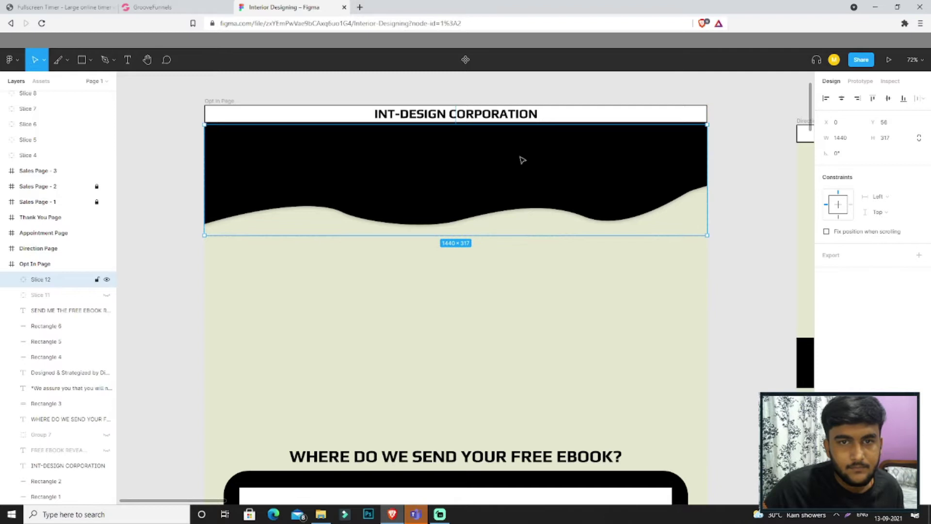
left_click_drag(481, 124, 481, 122)
- Export the slice as a PNG named bg1 to the Funnel Design folder, overwriting the existing file
left_click(875, 253)
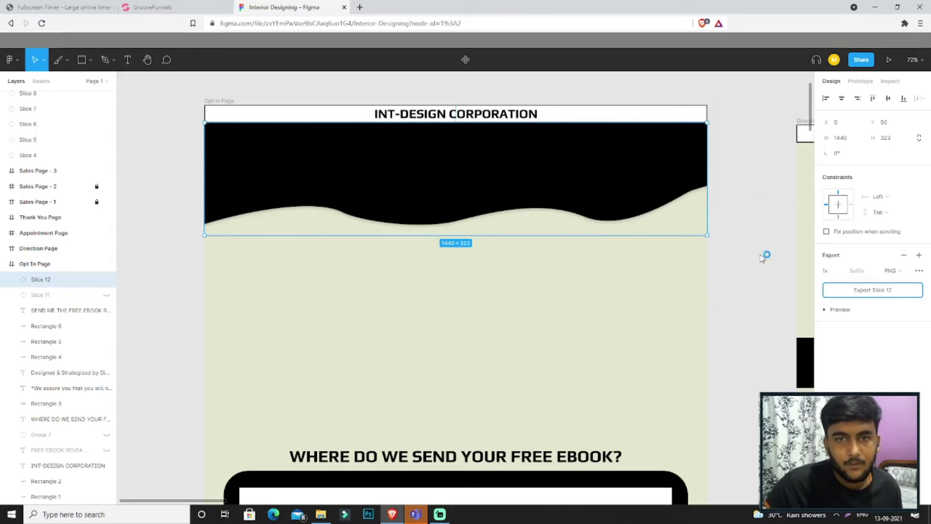
type("bg1")
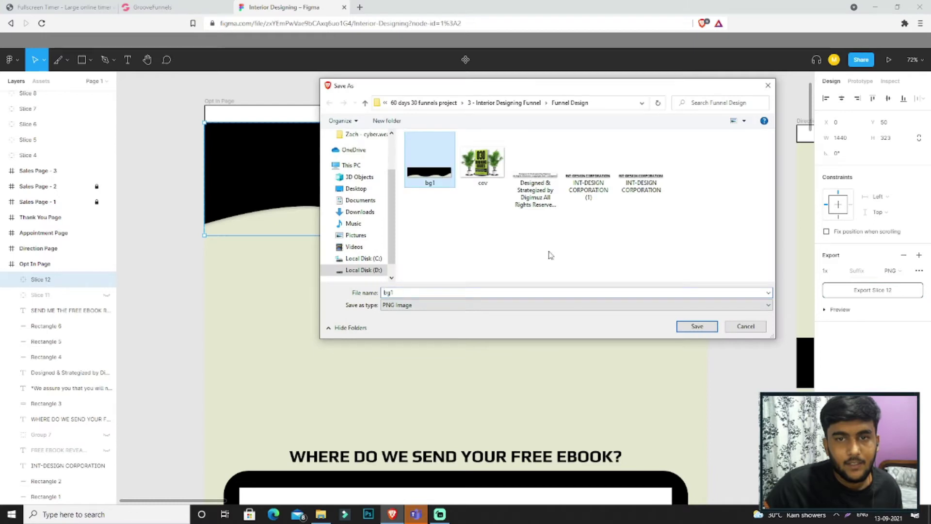
left_click(697, 326)
left_click(491, 260)
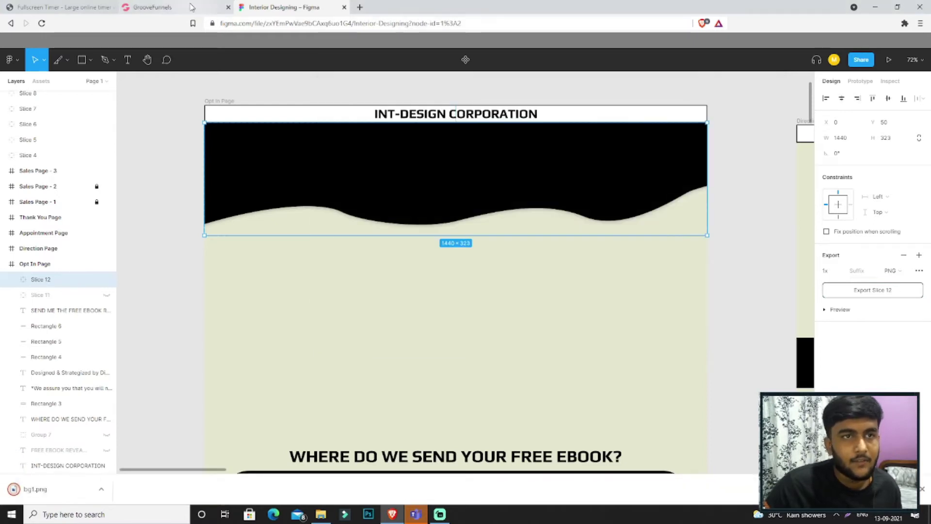
- Switch to GroovePages and add an empty container block directly below the INT-DESIGN CORPORATION header
left_click(194, 7)
left_click(14, 85)
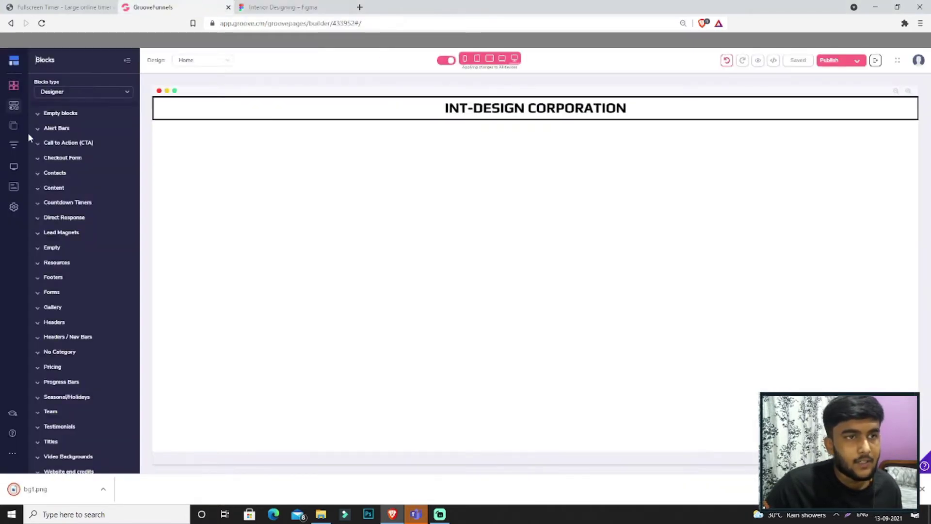
left_click(94, 116)
left_click_drag(92, 189, 519, 187)
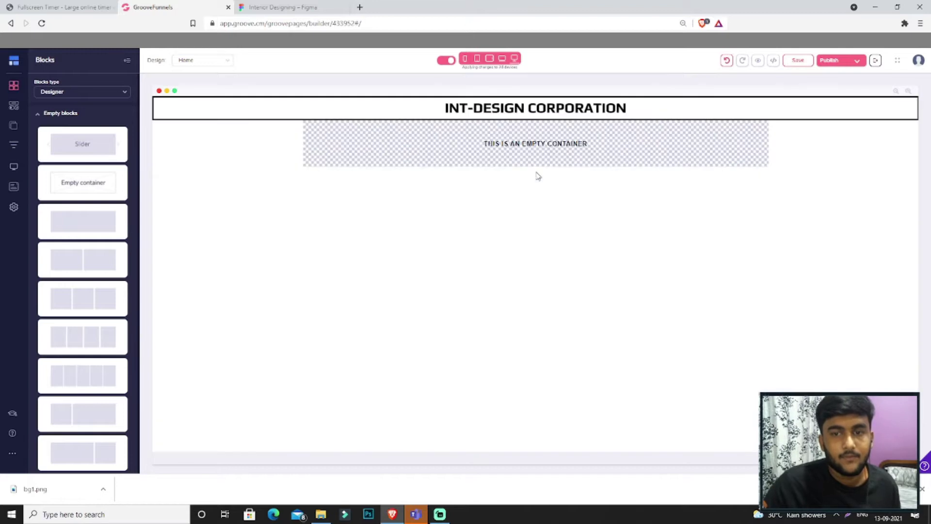
- Set the new block's background image to the black wavy bg1.png from the image library
left_click(247, 158)
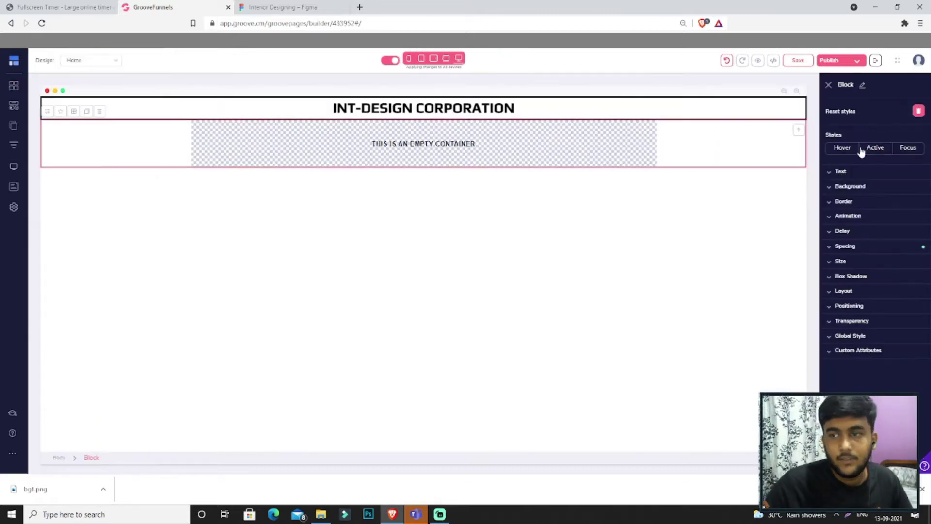
left_click(873, 188)
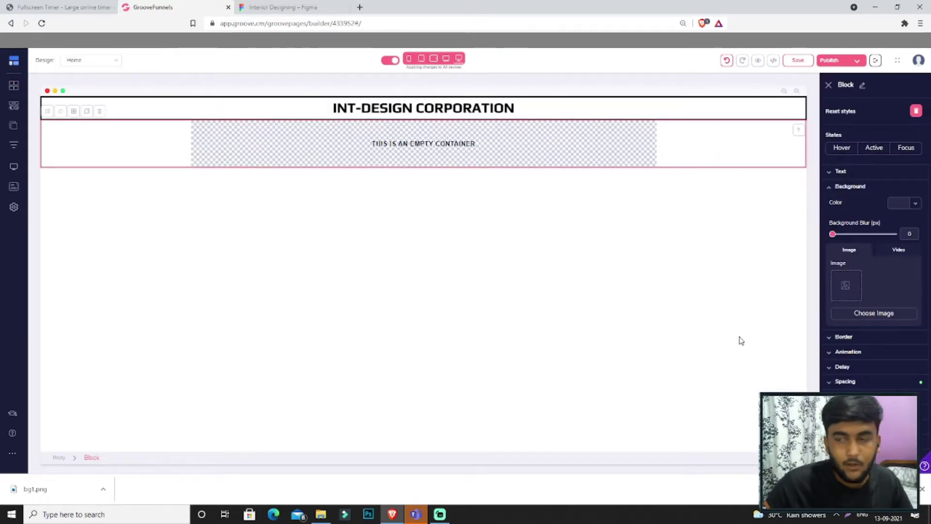
left_click(873, 313)
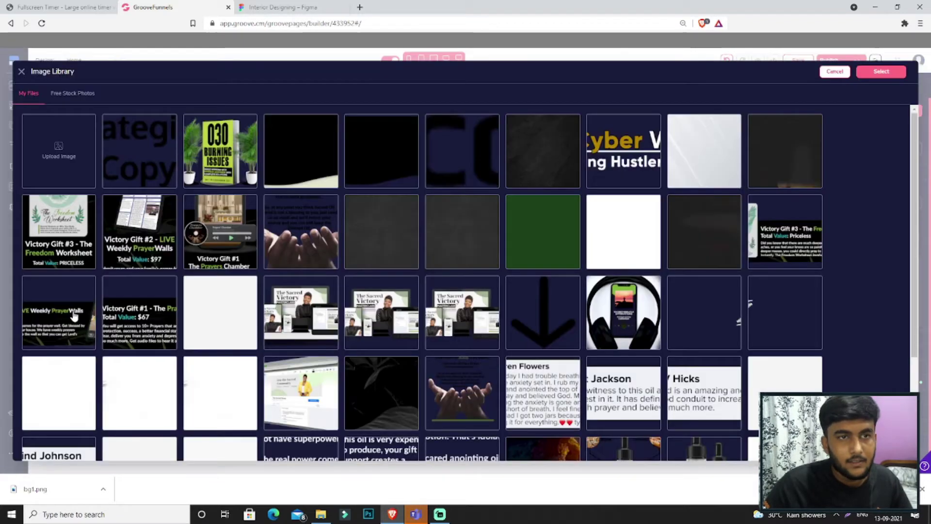
scroll(682, 191, "down", 2)
scroll(682, 192, "up", 2)
left_click(291, 174)
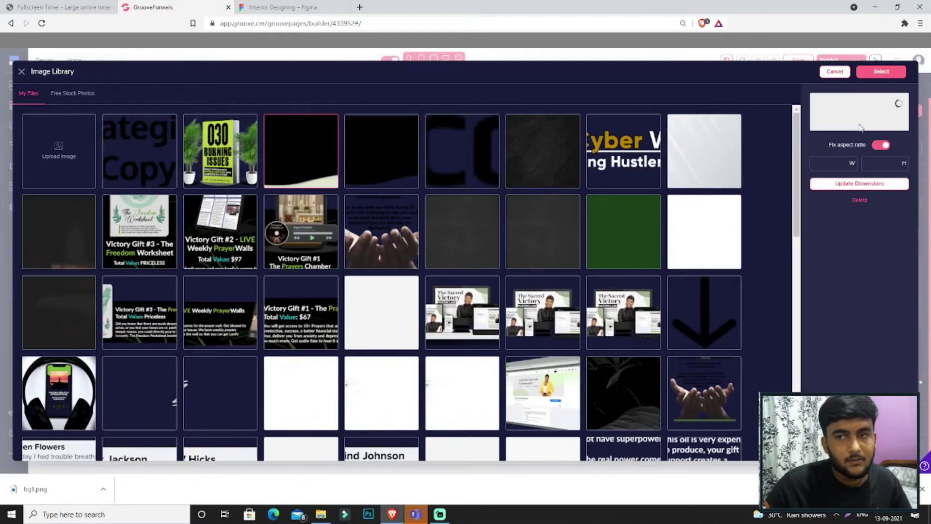
left_click(884, 74)
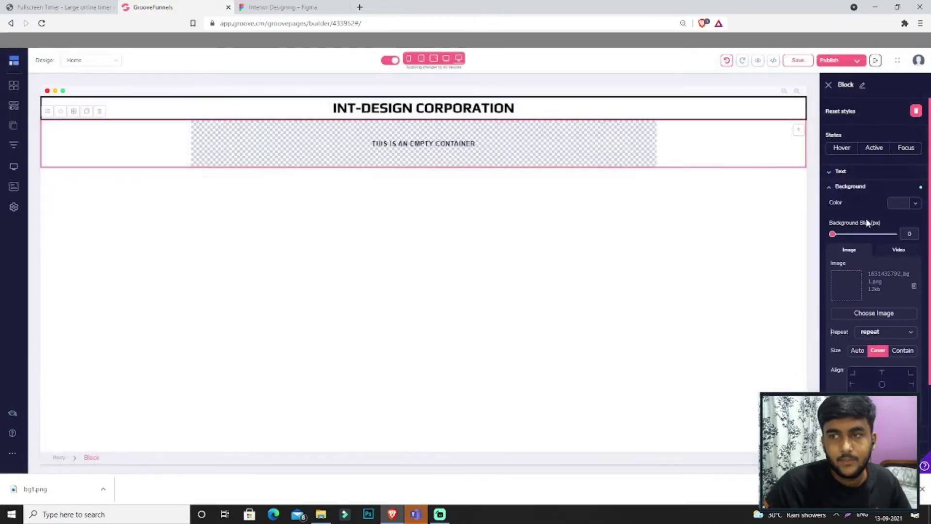
- Set the wavy background block's top and bottom padding to 63
scroll(872, 369, "down", 2)
left_click(870, 368)
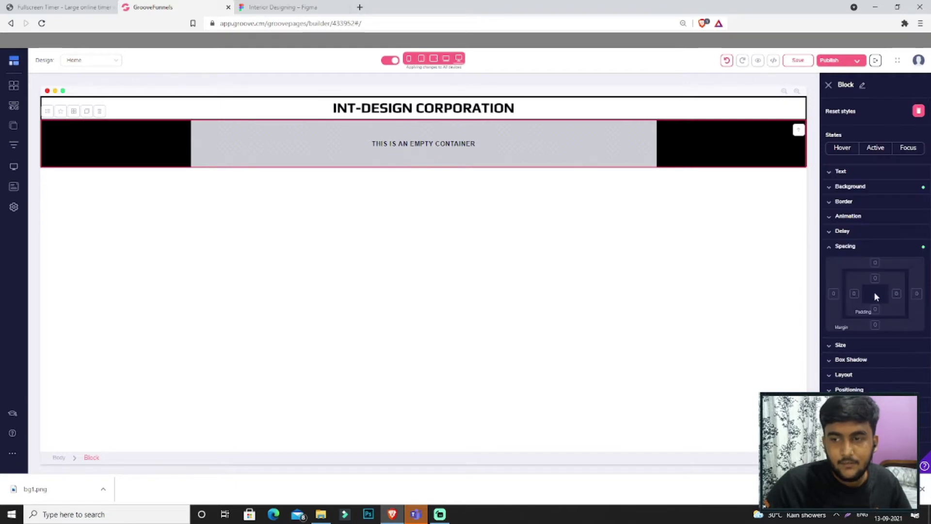
left_click_drag(830, 344, 835, 347)
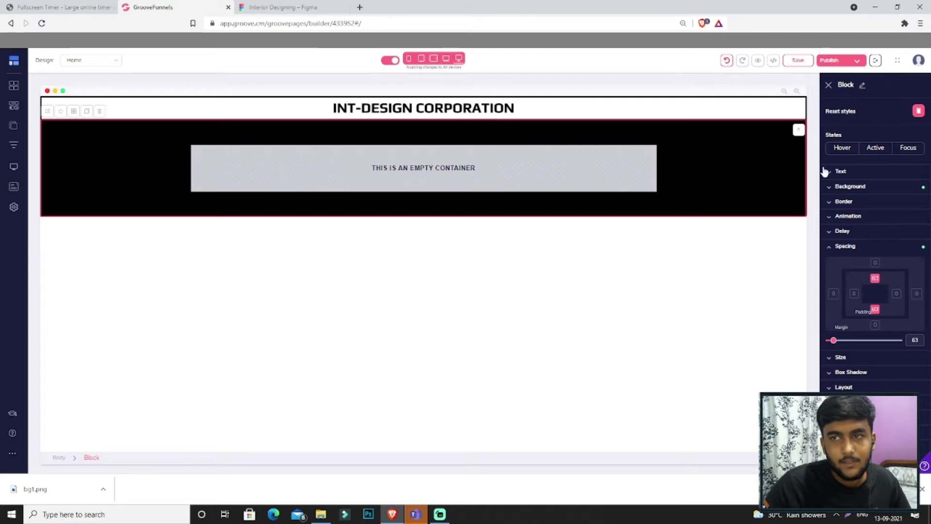
left_click(828, 85)
- Switch to Figma, show the book-and-plants group and the headline text again, and hide Slice 12
left_click(284, 7)
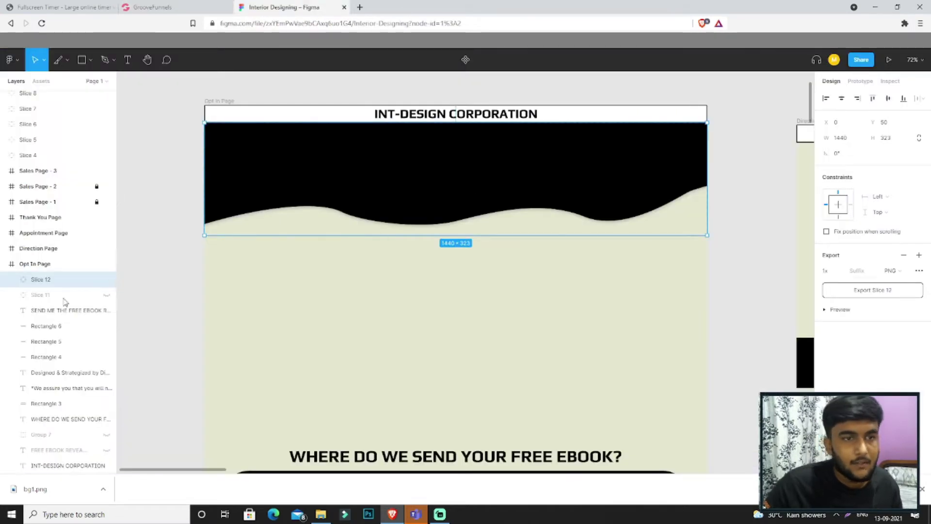
left_click(107, 434)
left_click(107, 450)
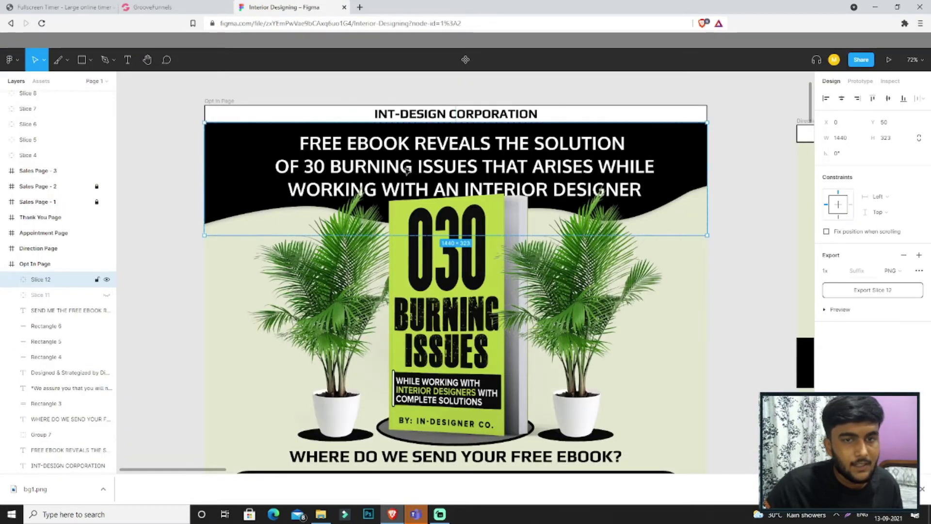
left_click(107, 280)
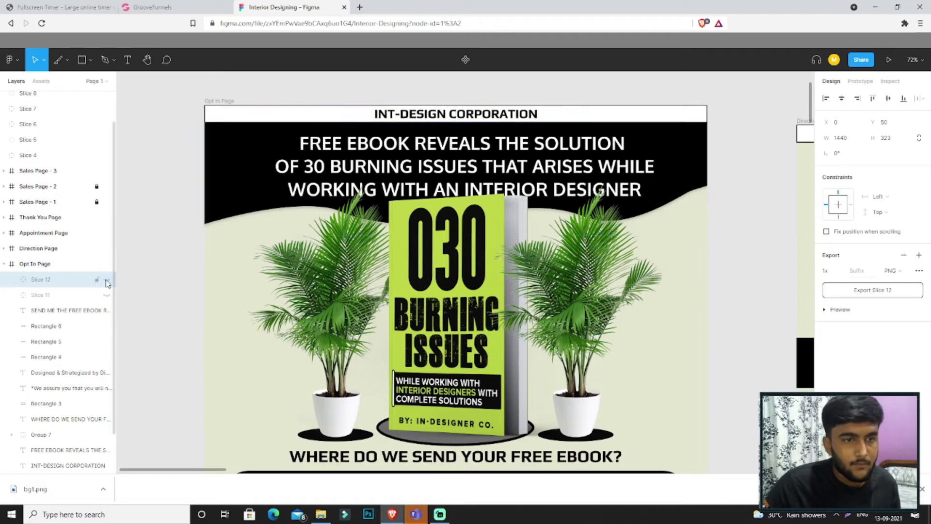
- Copy the headline text from Figma and use it as the content of a new heading in the empty GroovePages container
left_click(70, 450)
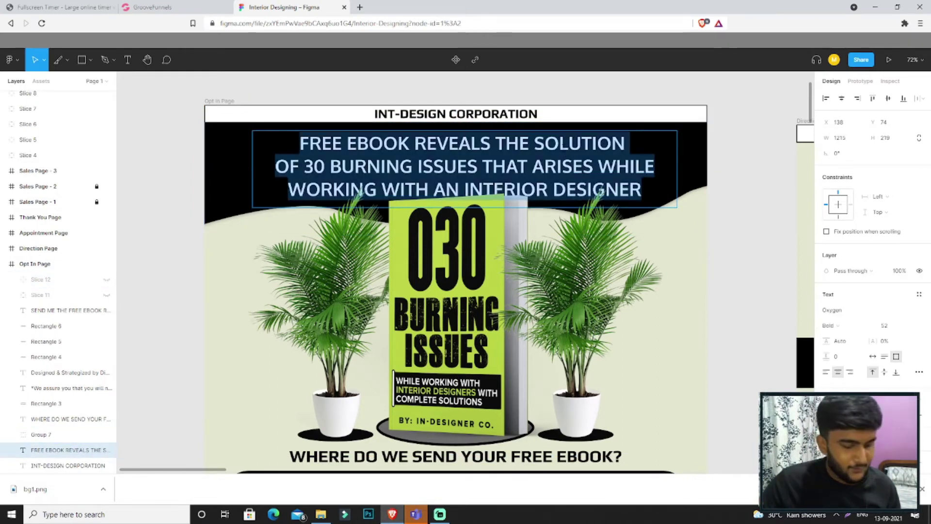
left_click(158, 6)
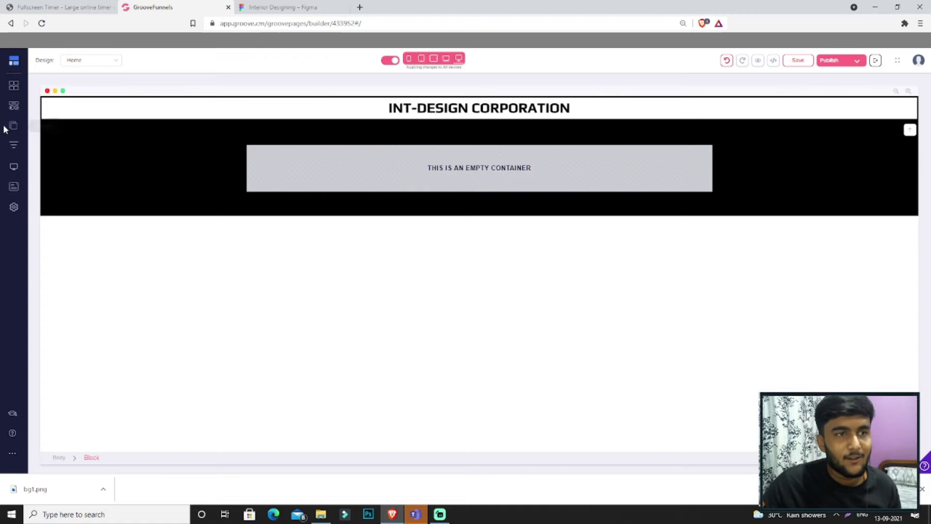
left_click(13, 106)
left_click_drag(62, 306, 553, 168)
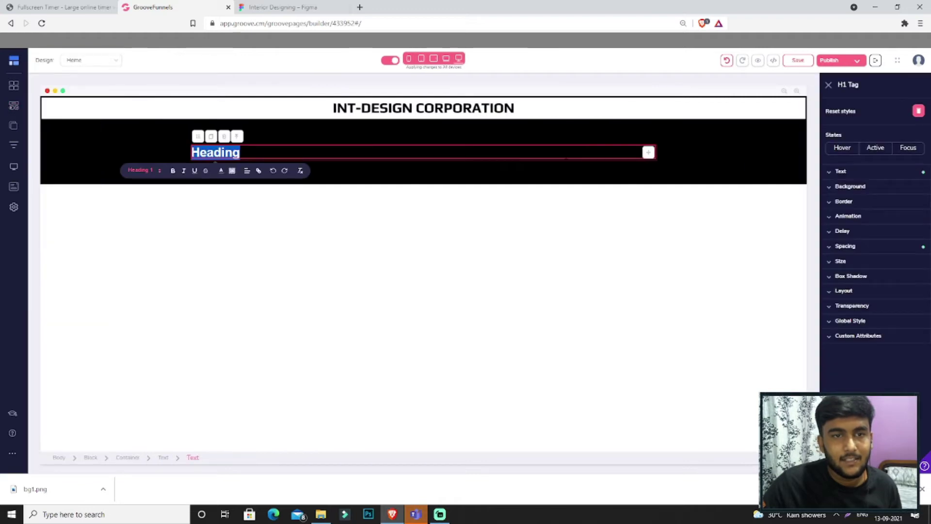
key("BackSpace")
type("FREE EBOOK REVEALS THE SOLUTION OF 30 BURNING ISSUES THAT ARISES WHILEWORKING WITH AN INTERIOR DESIGNER")
- Format the whole heading in white #FFFFFF with the Montserrat font
key("ctrl+a")
left_click(873, 171)
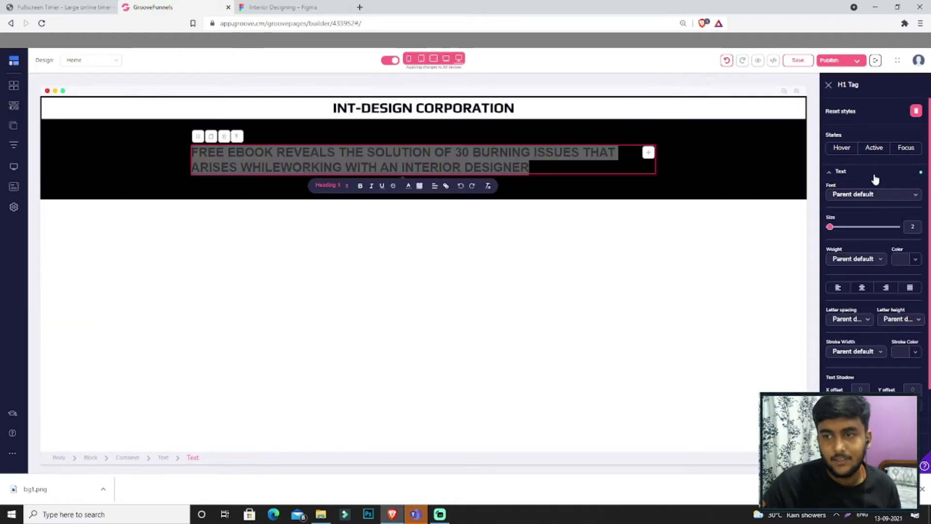
left_click(902, 259)
left_click(834, 304)
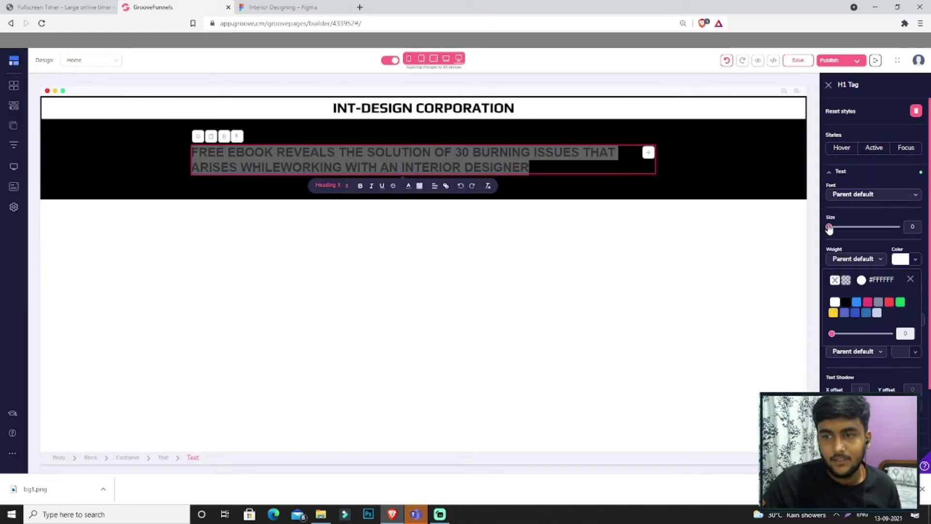
left_click(868, 195)
left_click(911, 279)
left_click(868, 194)
scroll(873, 282, "down", 10)
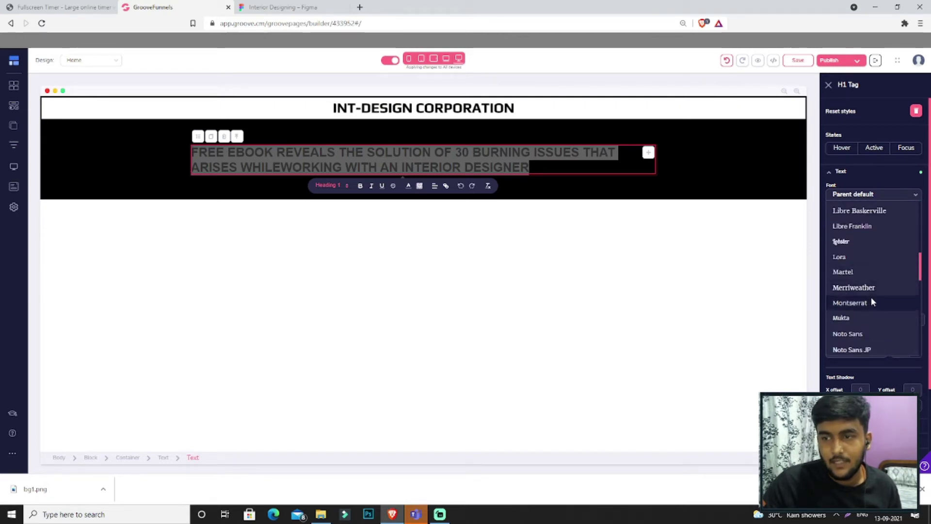
left_click(850, 303)
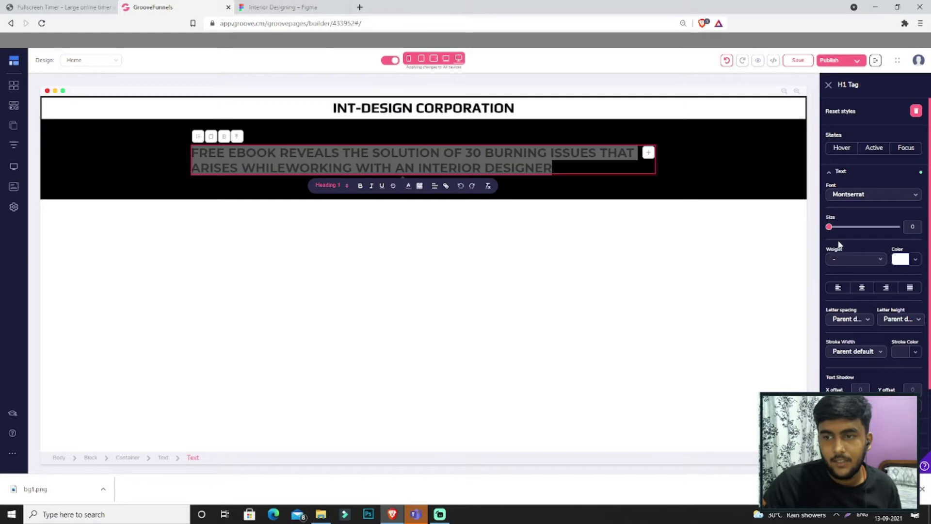
- Set the heading's size to 52 with centred alignment, and separate WHILE and WORKING with a space
left_click_drag(830, 230, 862, 235)
left_click(734, 220)
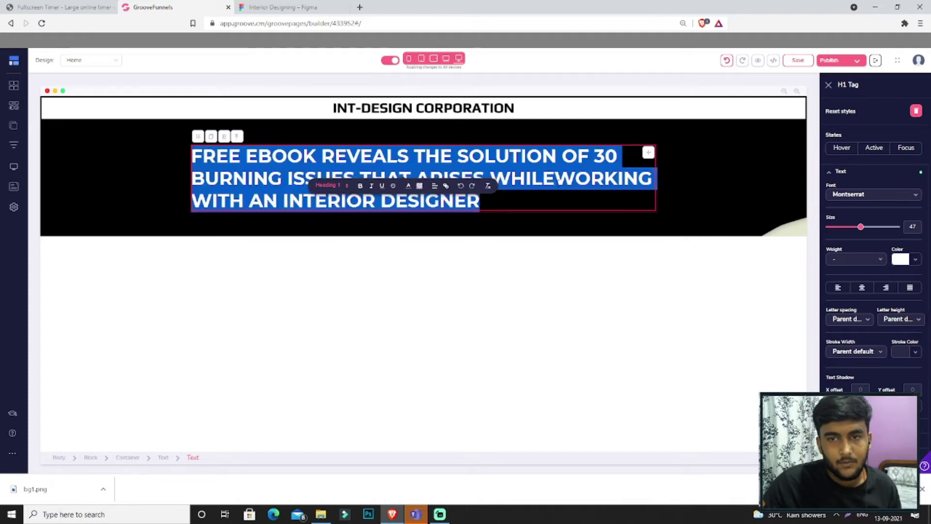
left_click_drag(864, 231, 865, 232)
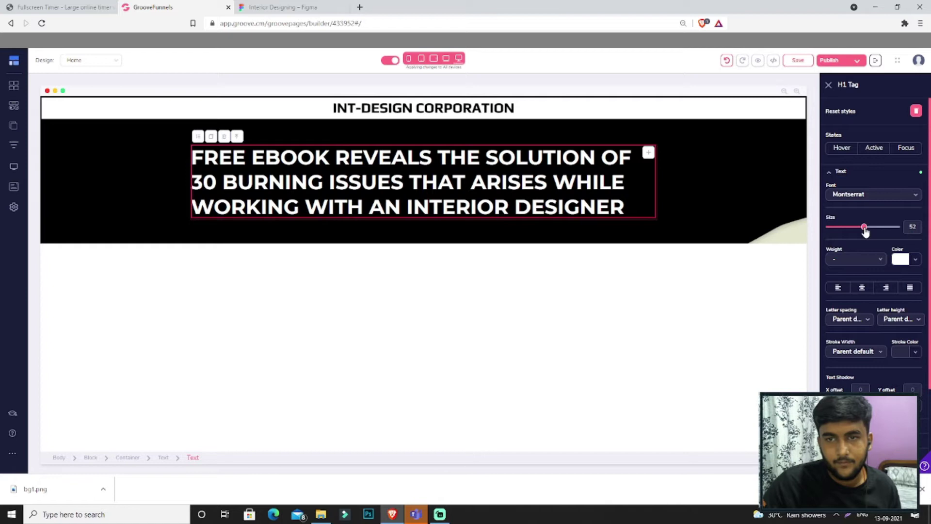
left_click(862, 288)
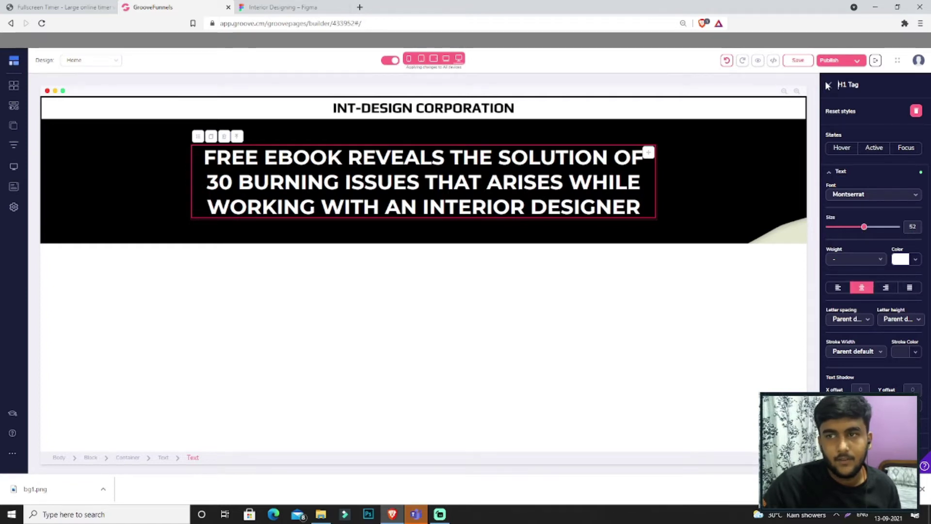
left_click(828, 83)
- Set the headline block's bottom padding to 242
left_click(849, 232)
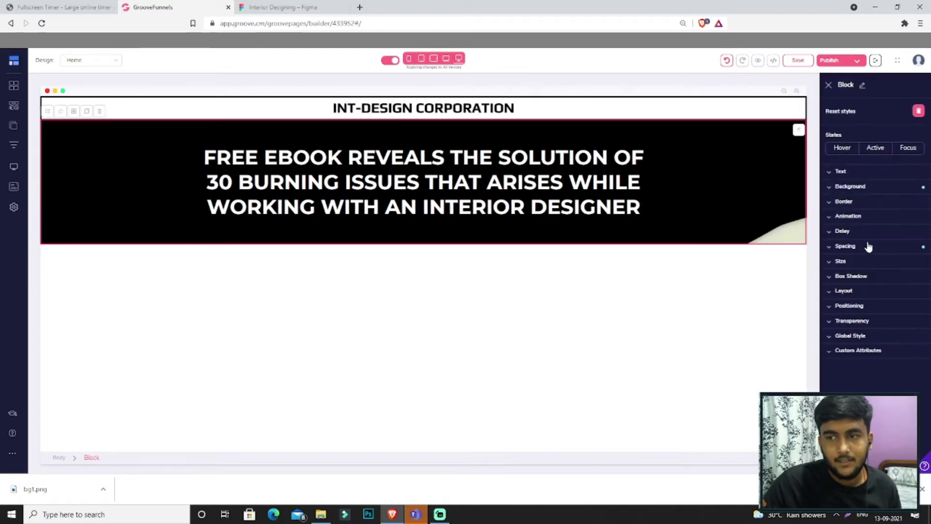
left_click(870, 249)
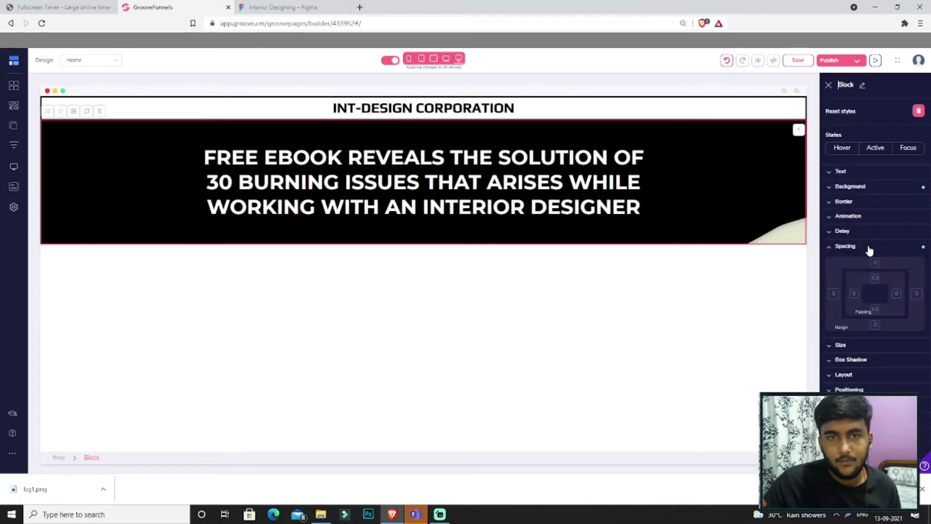
left_click(877, 311)
left_click_drag(836, 341, 847, 342)
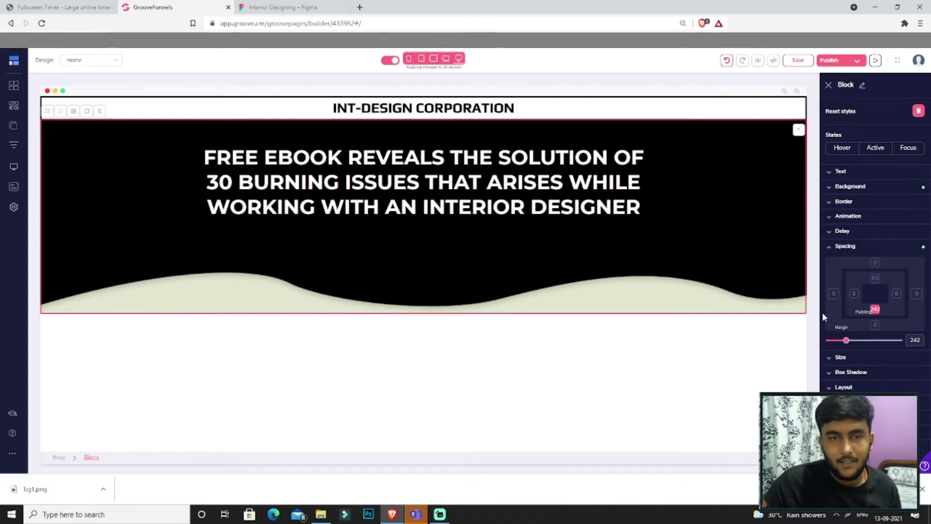
left_click(828, 87)
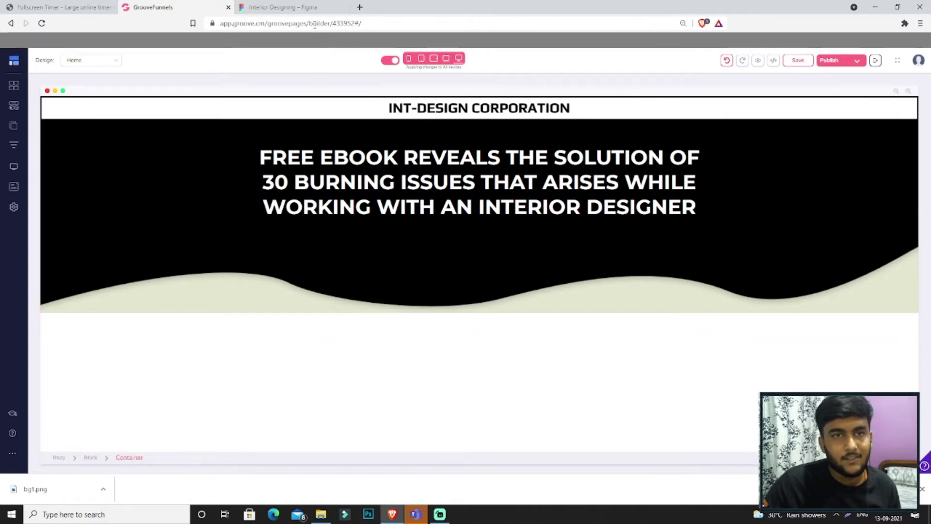
- Switch to Figma and export the book-and-plants group as a PNG named cov to the Funnel Design folder, overwriting the existing file
left_click(284, 7)
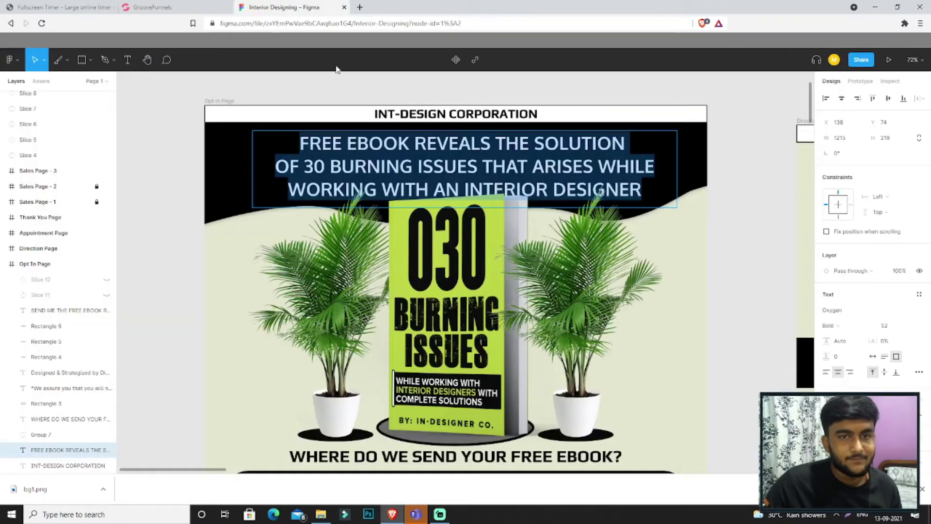
scroll(489, 299, "down", 4)
scroll(489, 300, "up", 1)
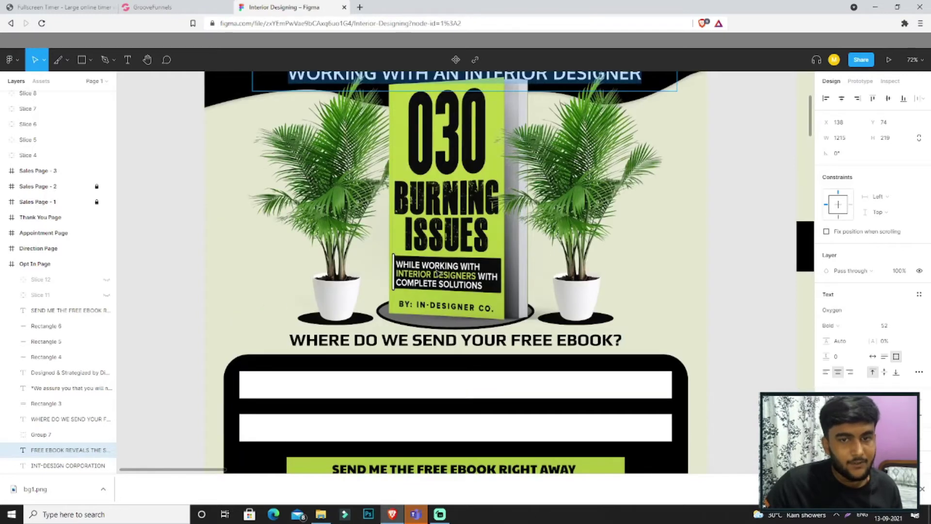
scroll(456, 274, "up", 1)
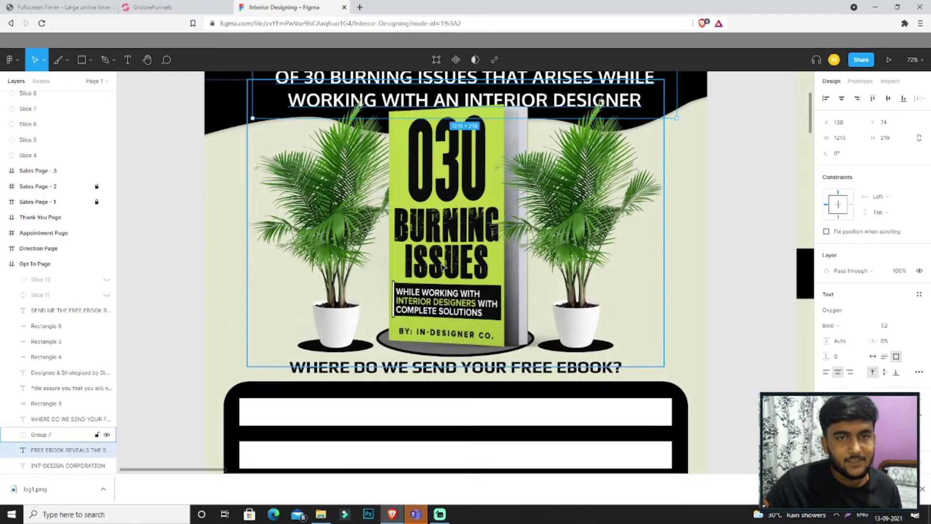
left_click(444, 268)
scroll(871, 242, "down", 3)
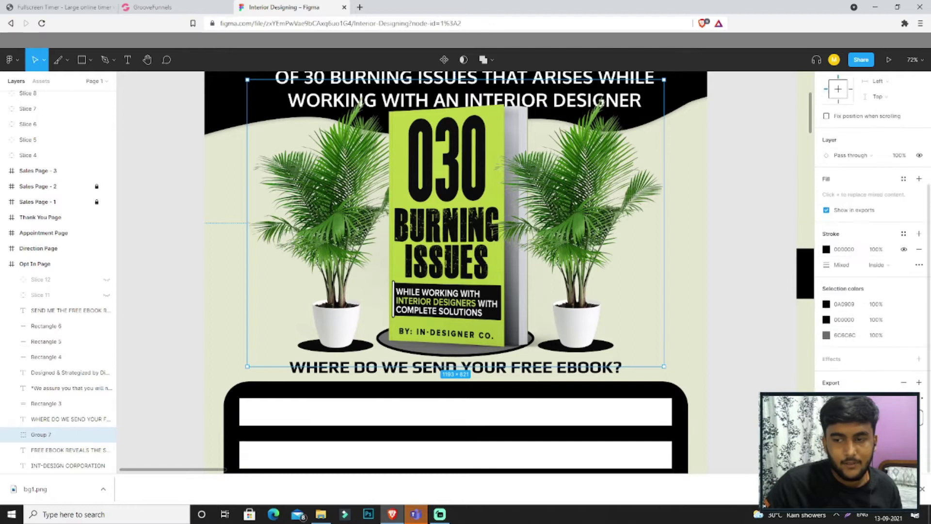
left_click(842, 417)
left_click(483, 160)
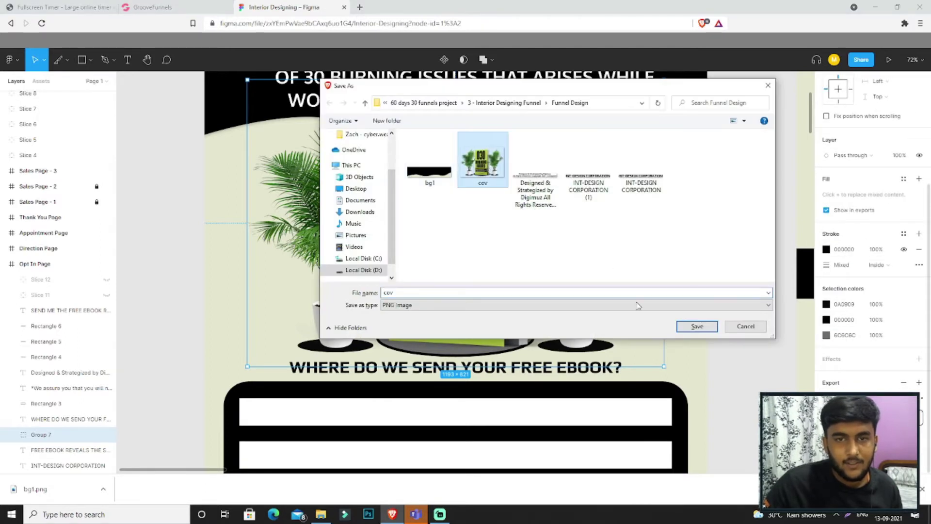
left_click(697, 327)
left_click(493, 259)
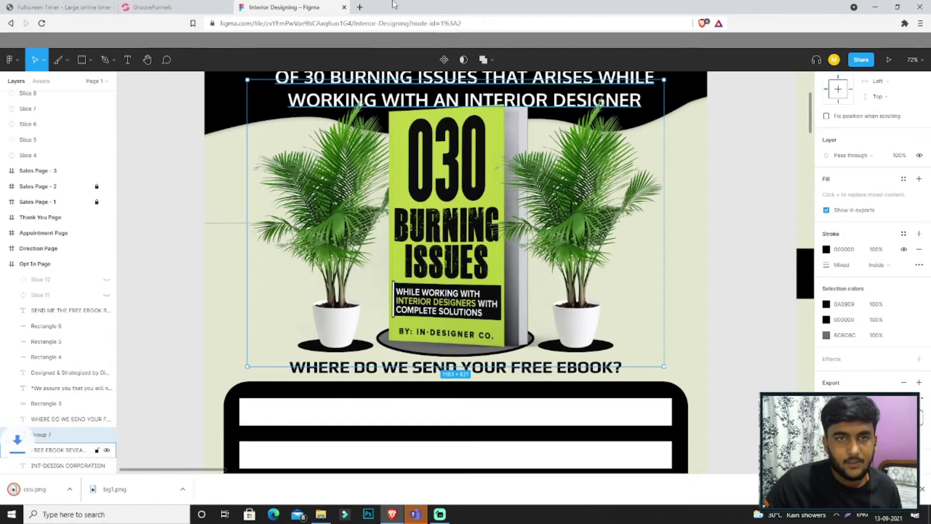
- Switch to GroovePages and add another empty container block below the headline block
key("ctrl+shift+Tab")
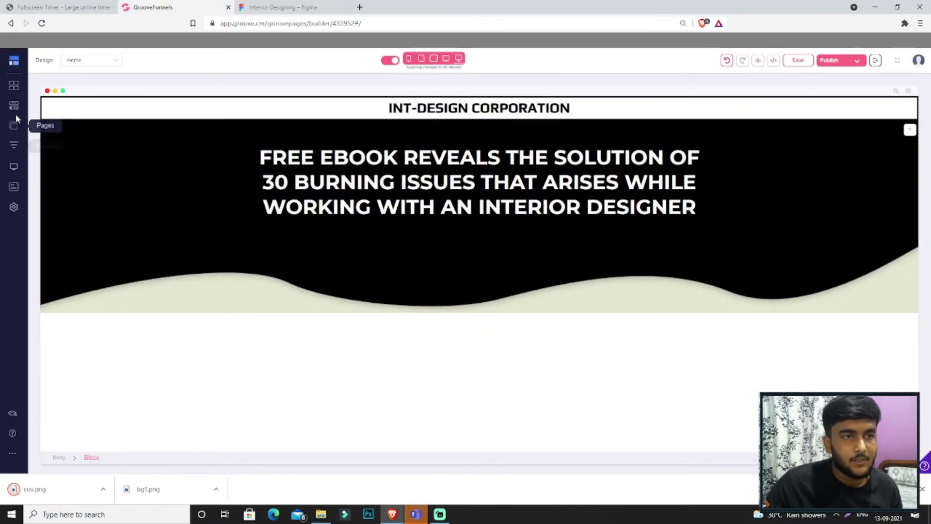
left_click(14, 87)
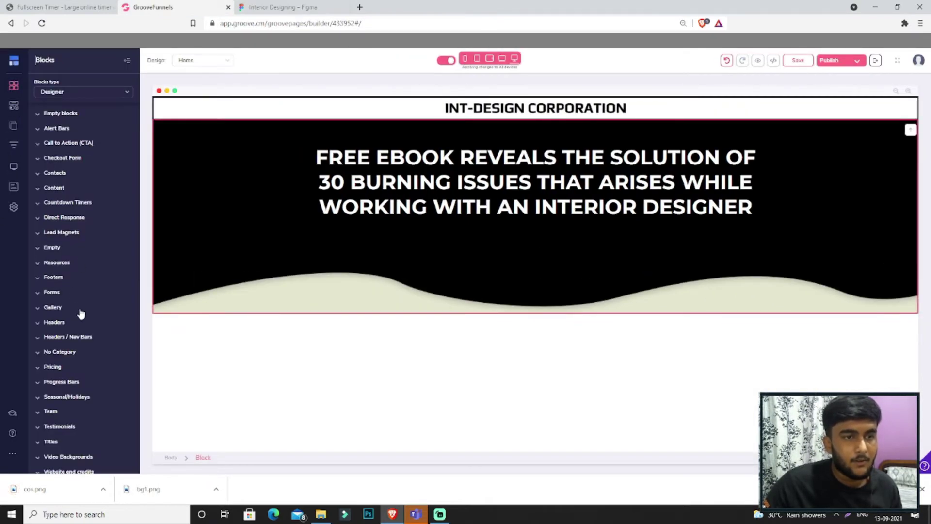
left_click(48, 114)
left_click_drag(73, 182, 446, 414)
- Switch to Figma and get the cream hex code by filling the never-get-spammed note with the E4E5CF swatch, undoing the recolour
left_click(282, 6)
scroll(708, 322, "down", 5)
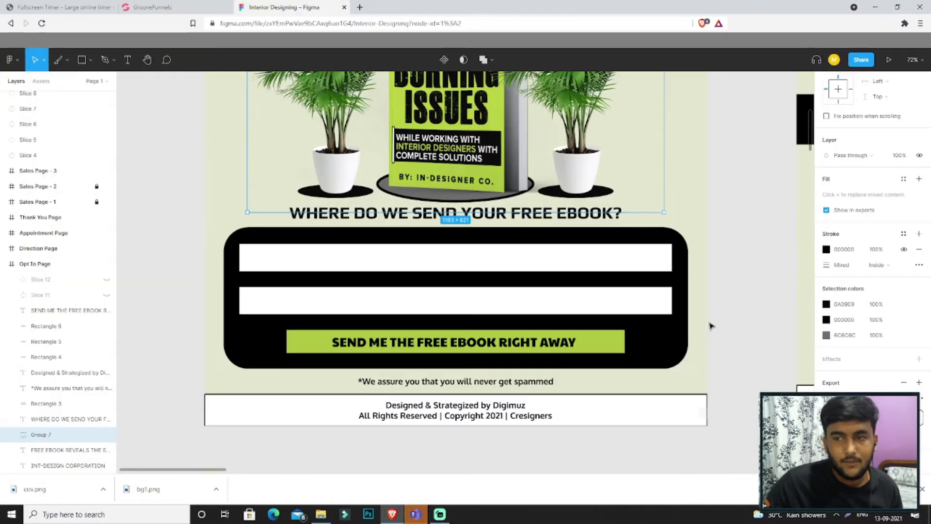
left_click(458, 382)
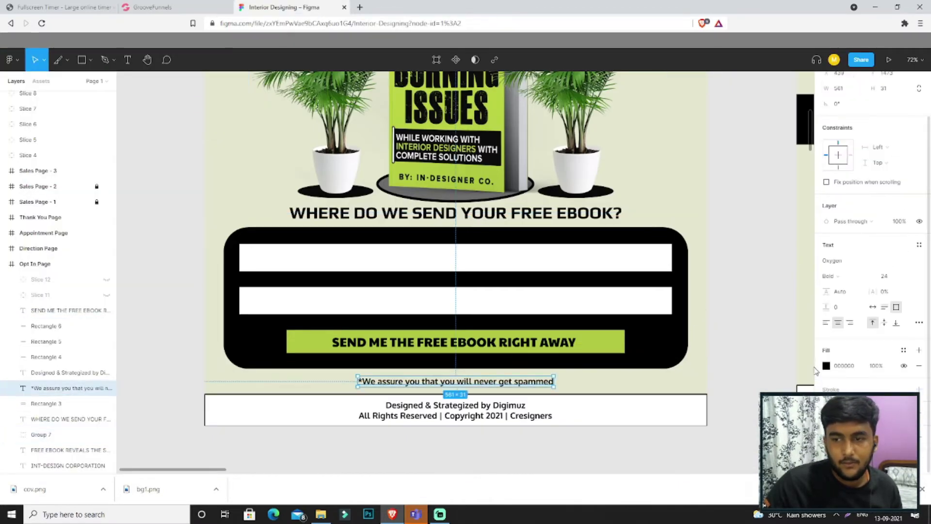
left_click(826, 366)
left_click(745, 427)
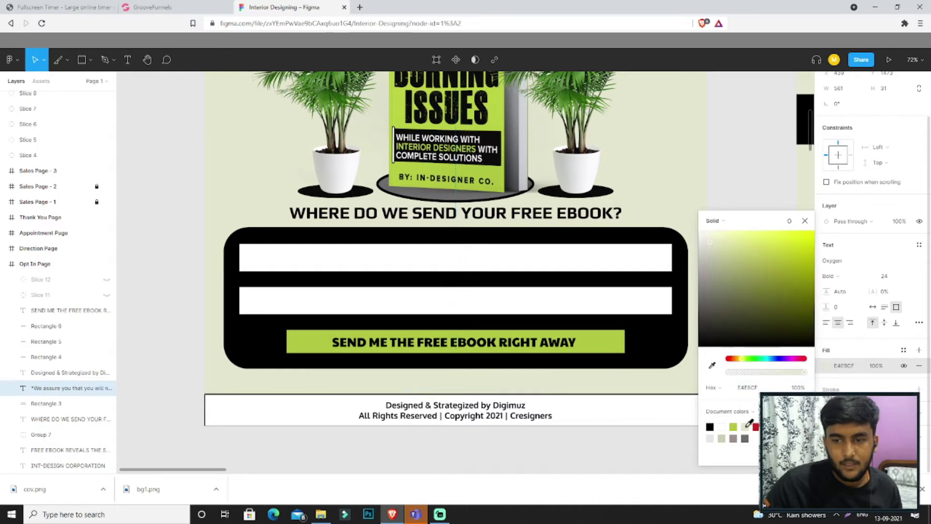
left_click(842, 367)
left_click(718, 275)
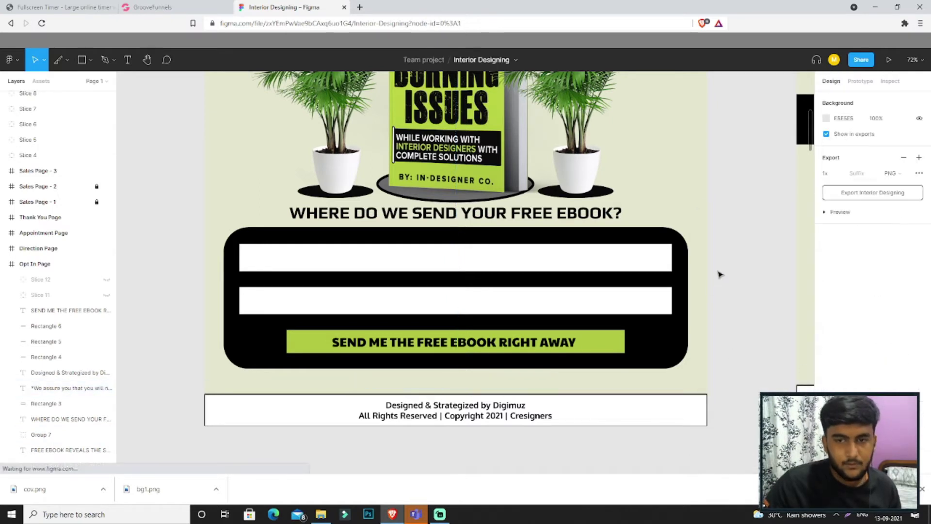
key("ctrl+z")
key("ctrl+z")
- Switch to GroovePages and set the background colour of the empty container block below the headline to #E4E5CF
left_click(153, 7)
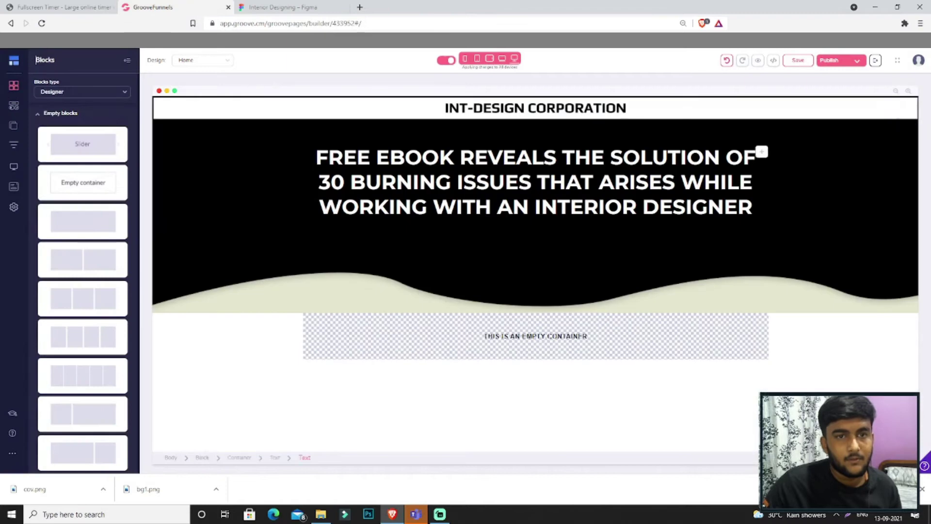
left_click(855, 343)
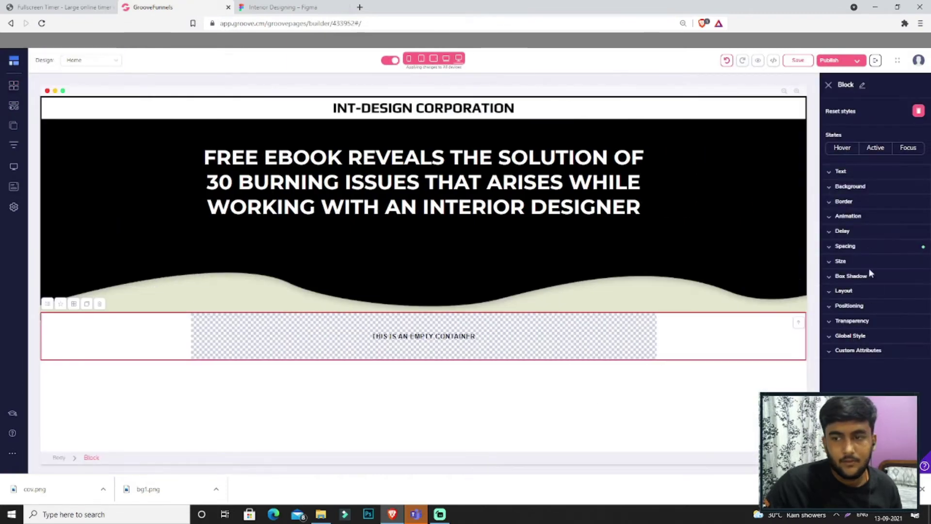
left_click(871, 248)
left_click(877, 188)
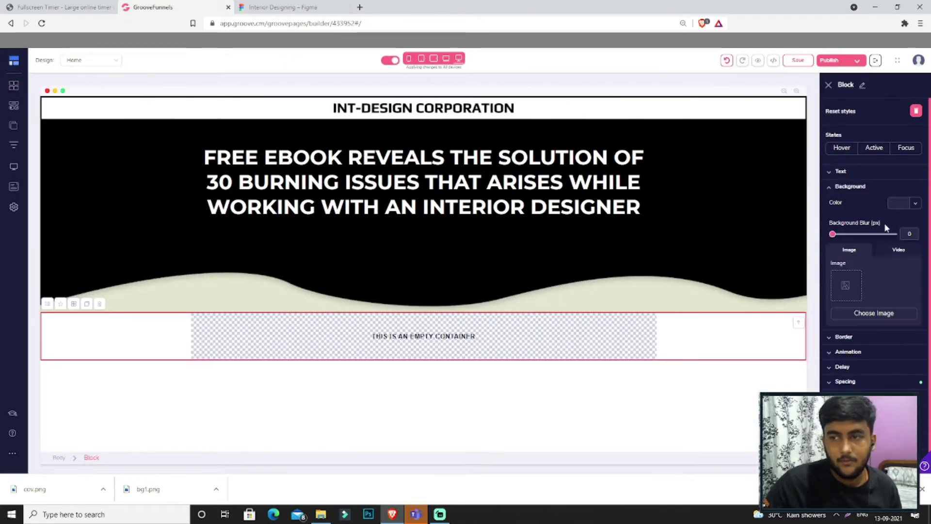
left_click(886, 228)
left_click(860, 228)
triple_click(862, 331)
type("#e4e5cf")
left_click(900, 333)
left_click(827, 81)
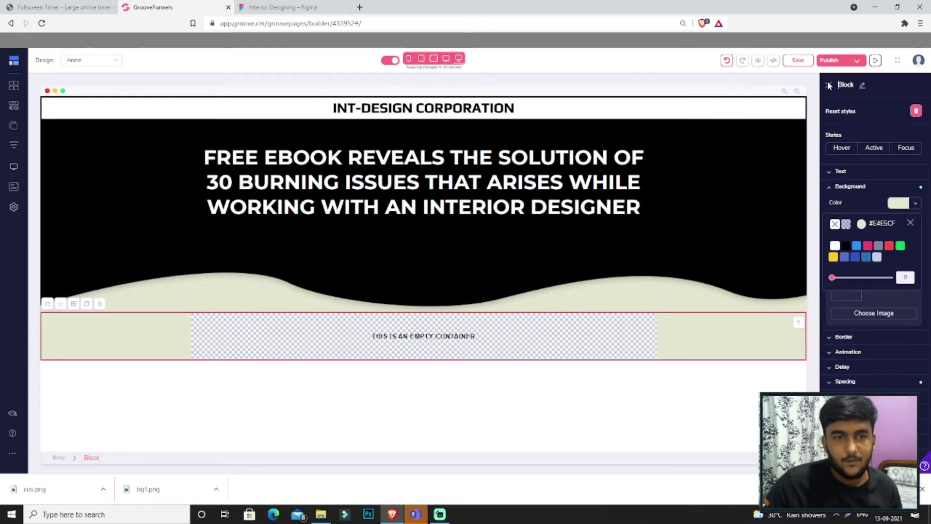
left_click(829, 86)
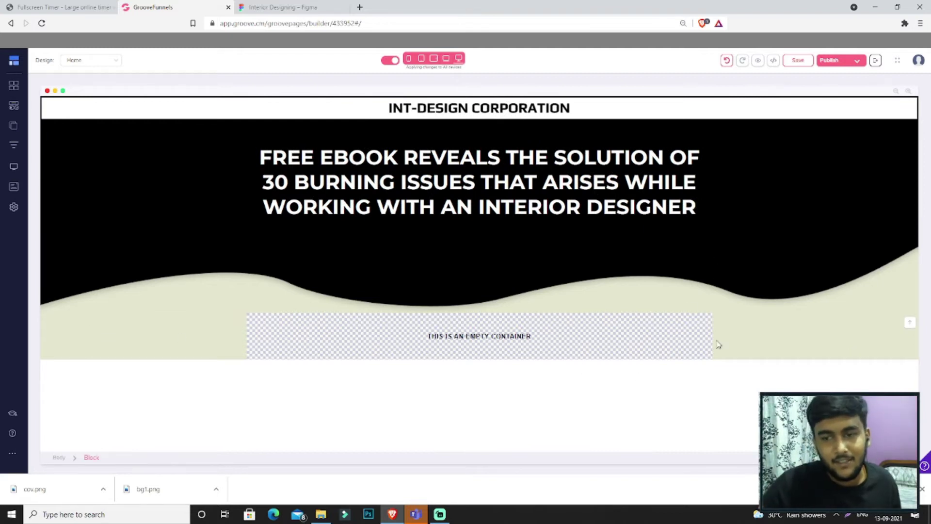
- Add an image element to the empty container and assign it the cov.png artwork from the image library
left_click(758, 347)
left_click(14, 106)
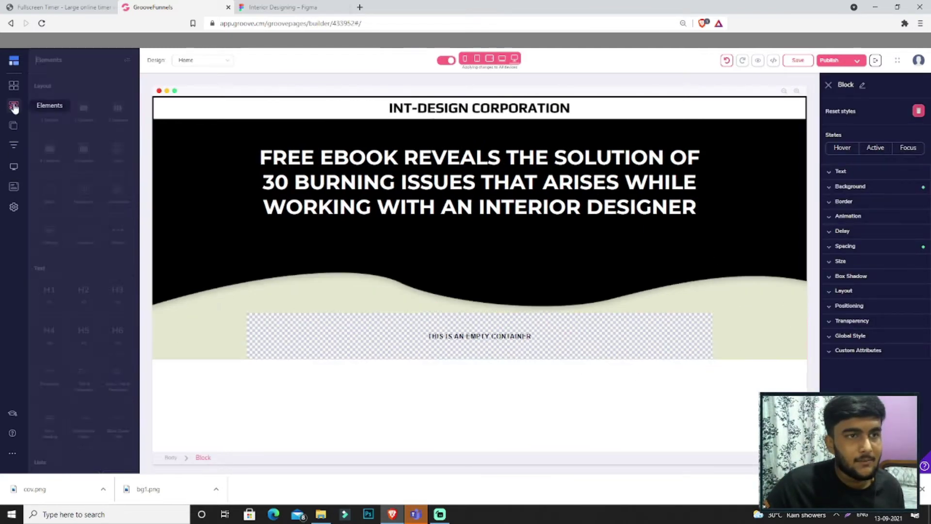
scroll(87, 383, "down", 6)
left_click_drag(50, 369, 451, 349)
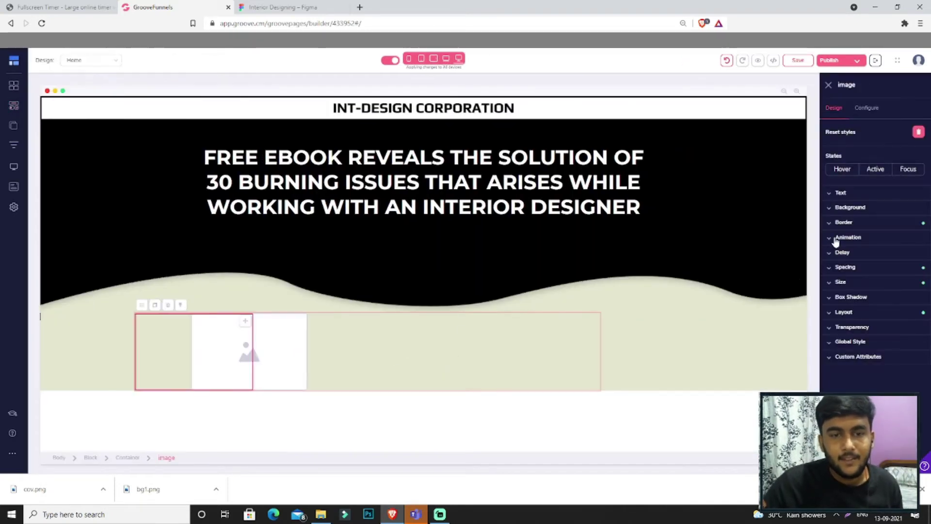
left_click(868, 108)
left_click(883, 169)
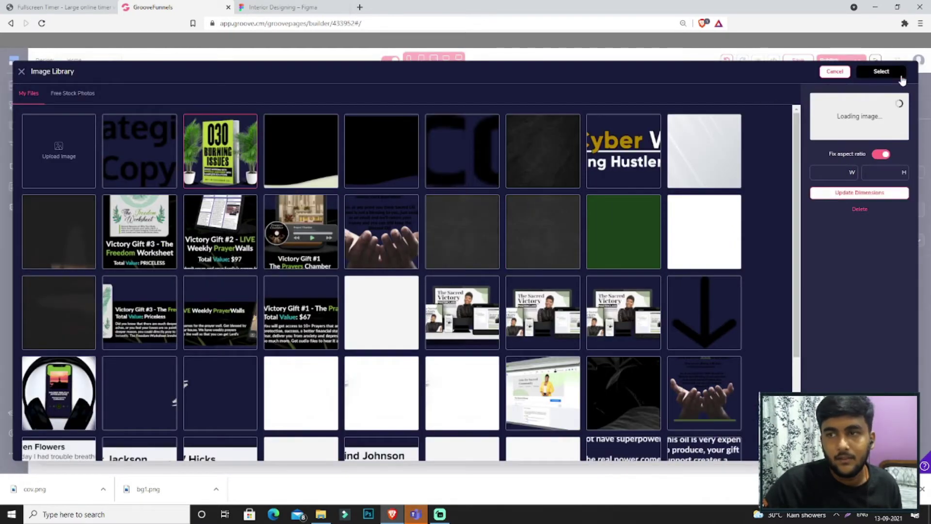
left_click(882, 72)
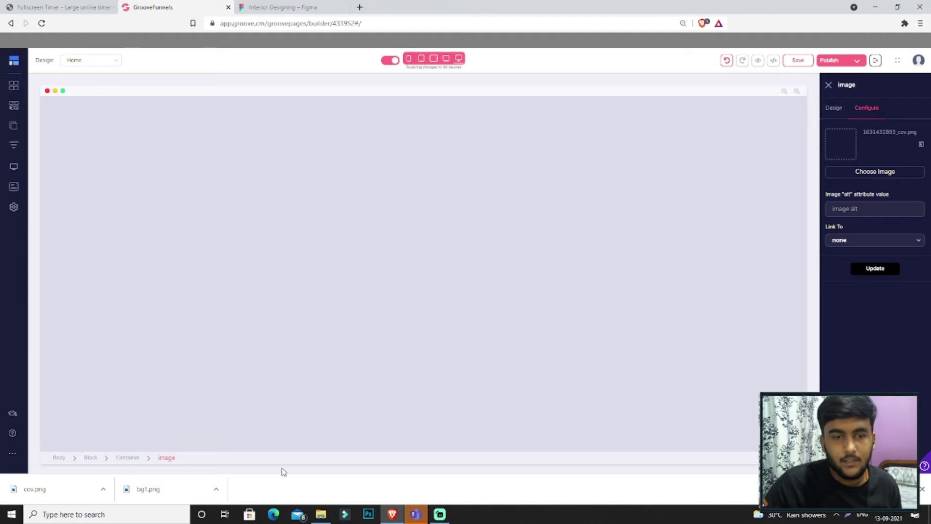
- Compare the position of the book-and-plants image on the page with the Figma Opt In Page design
scroll(582, 325, "down", 3)
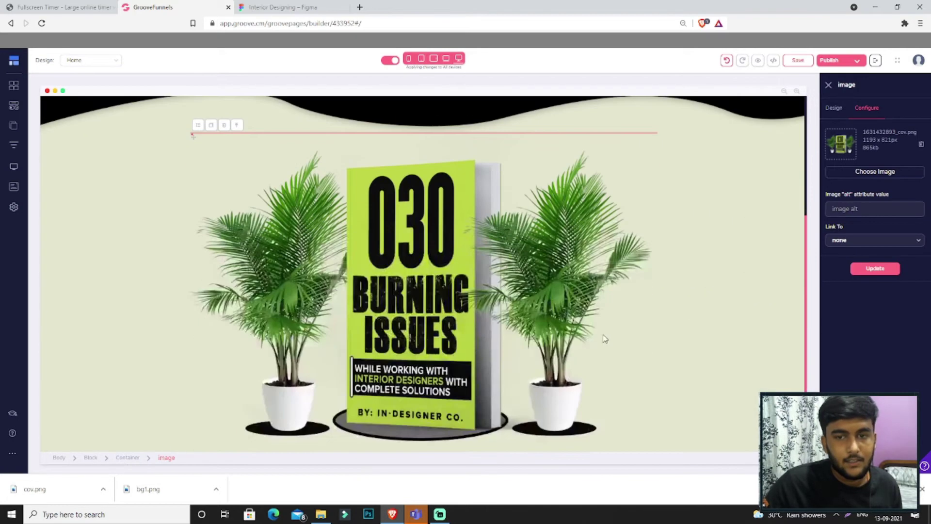
scroll(682, 308, "up", 3)
scroll(677, 309, "down", 3)
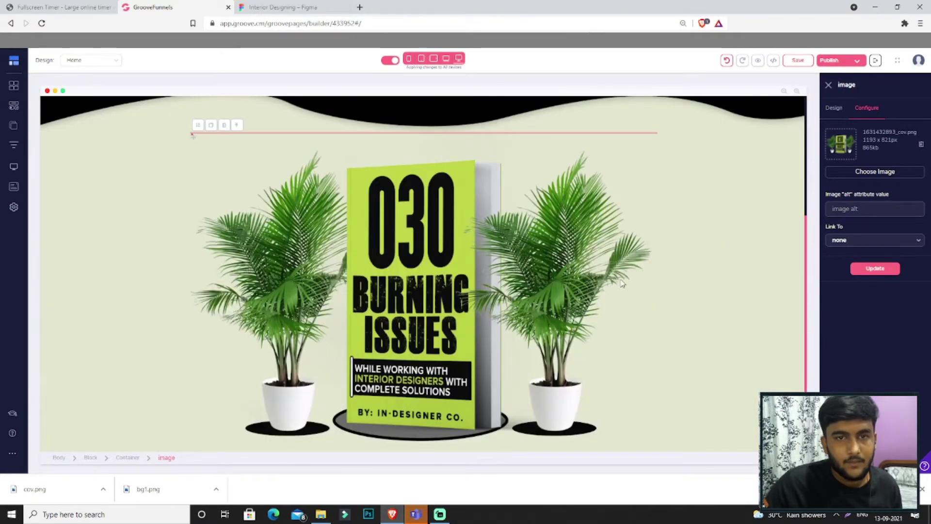
scroll(623, 284, "up", 3)
scroll(526, 398, "down", 3)
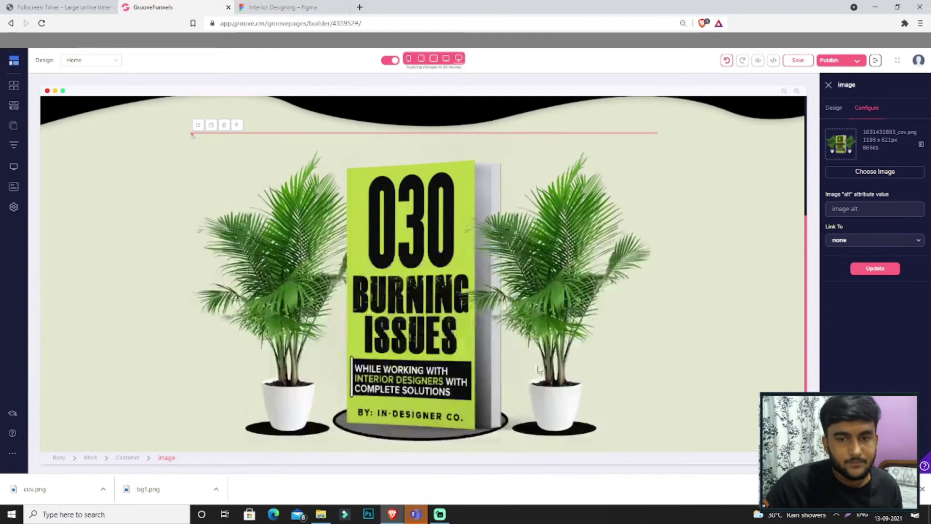
left_click(834, 107)
scroll(380, 222, "up", 3)
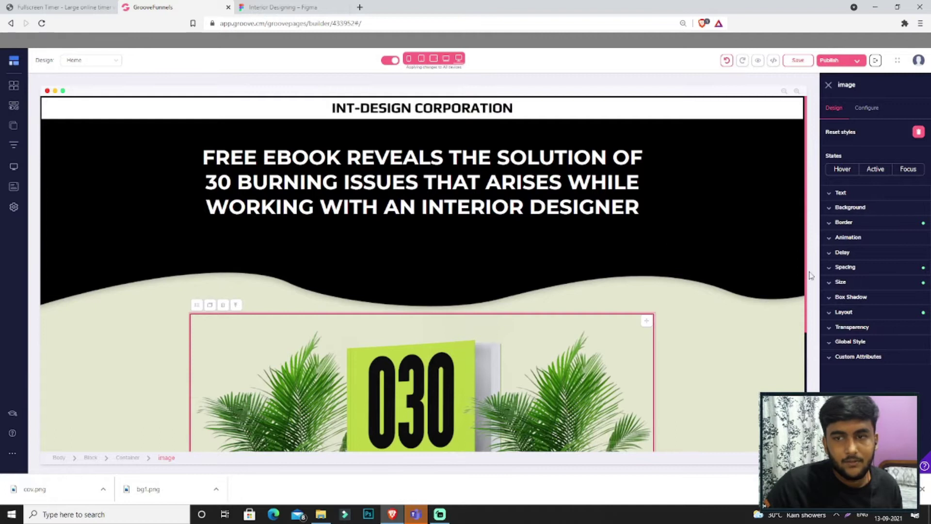
scroll(722, 262, "down", 5)
left_click(301, 6)
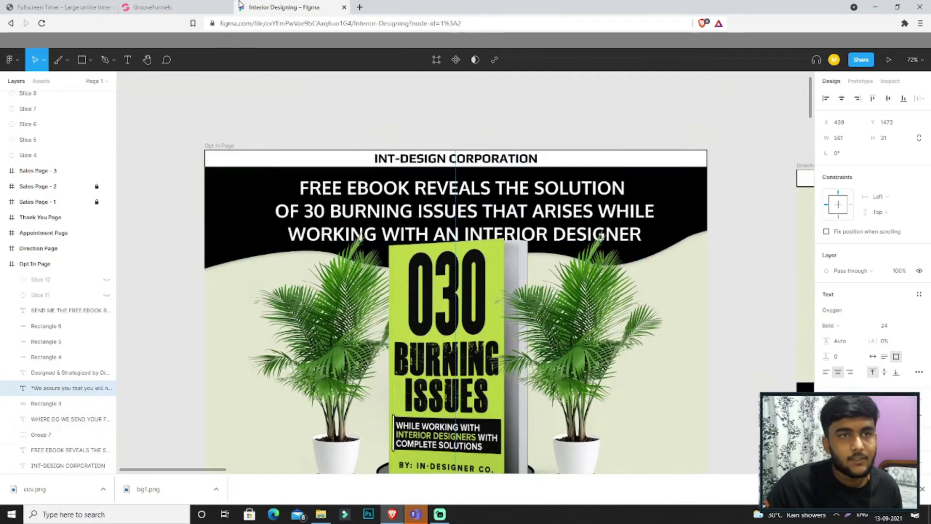
left_click(213, 7)
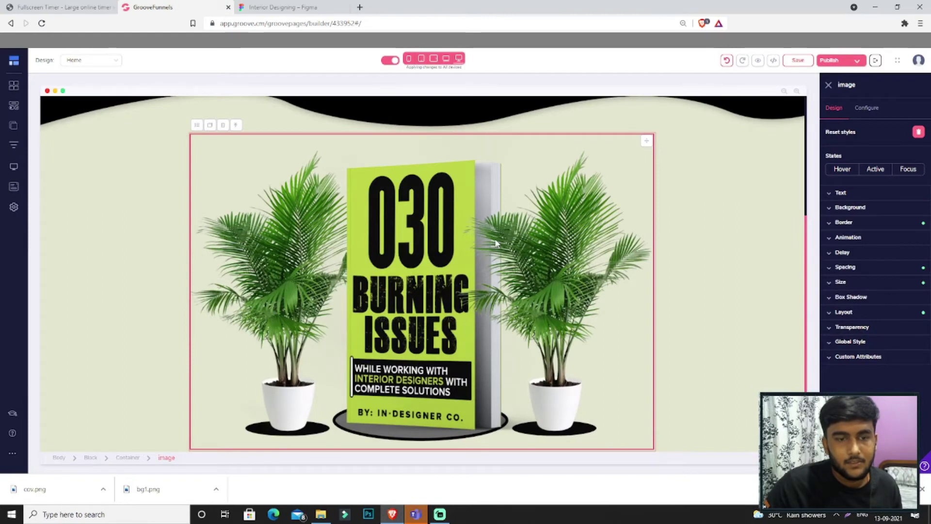
- Set the book image's top margin to -251 so that it overlaps the black headline block
left_click(871, 268)
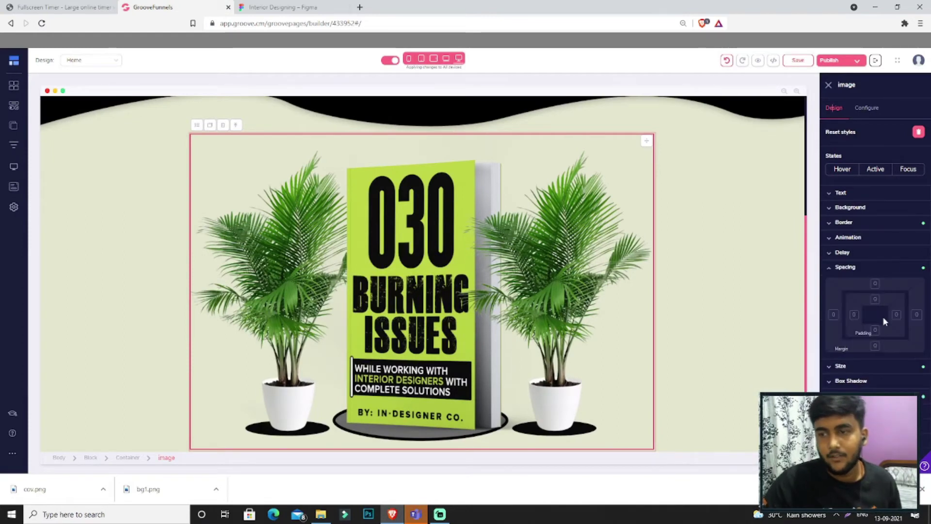
left_click(876, 285)
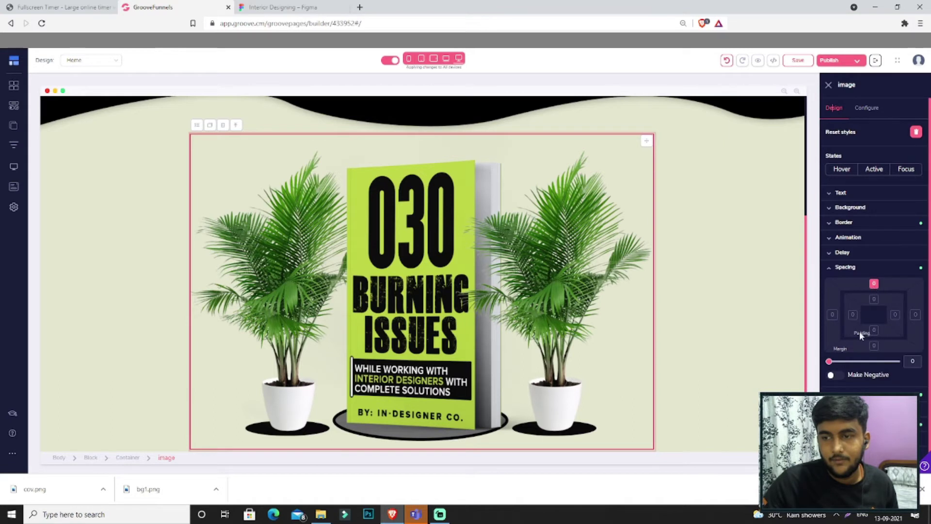
left_click_drag(830, 362, 848, 367)
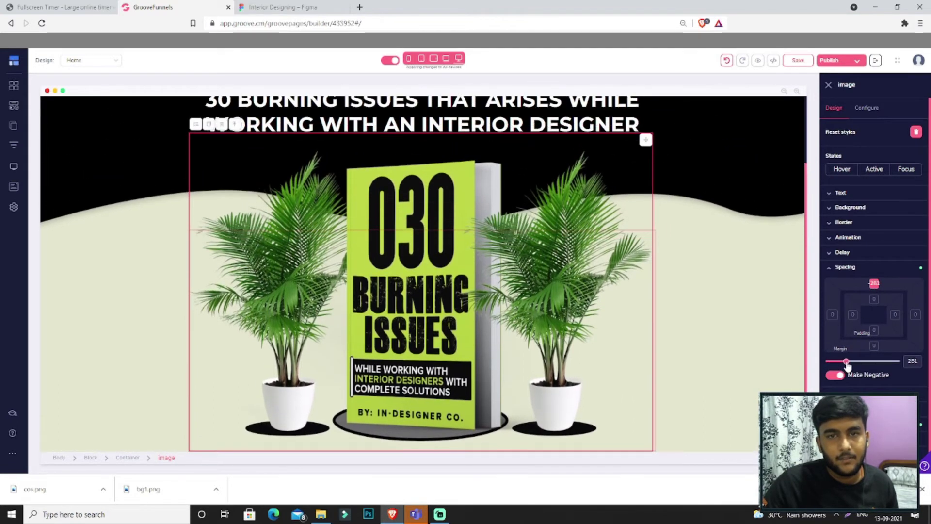
left_click(828, 86)
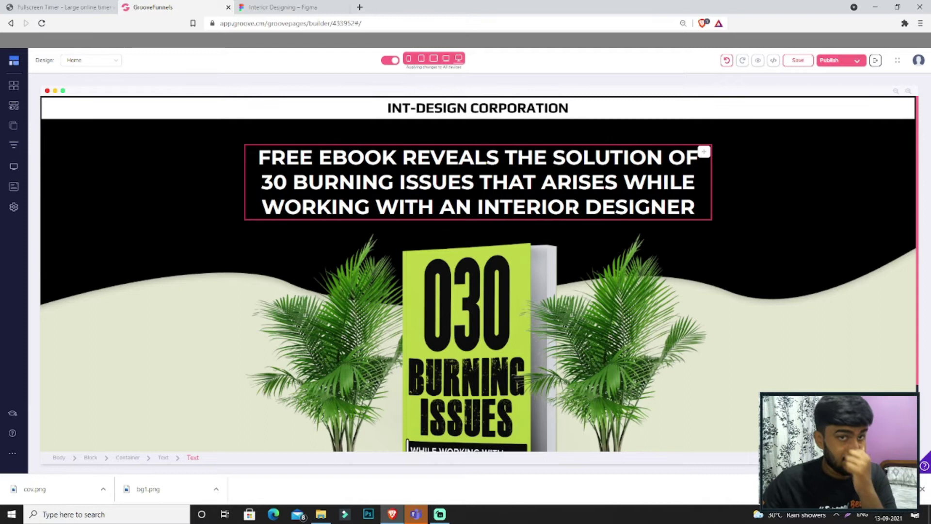
- Switch to Figma and copy the text "WHERE DO WE SEND YOUR FREE EBOOK?" below the book artwork
scroll(478, 182, "down", 2)
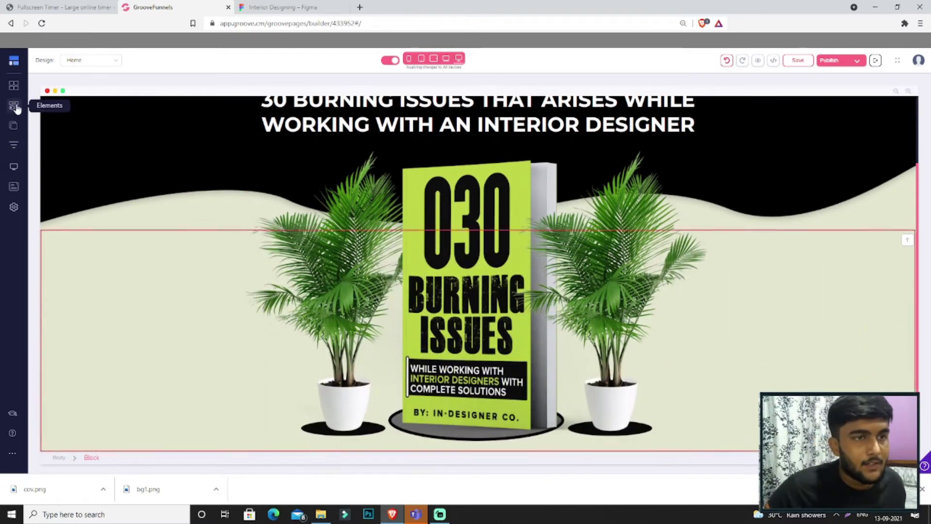
left_click(281, 7)
scroll(460, 291, "down", 1)
double_click(460, 311)
key("ctrl+c")
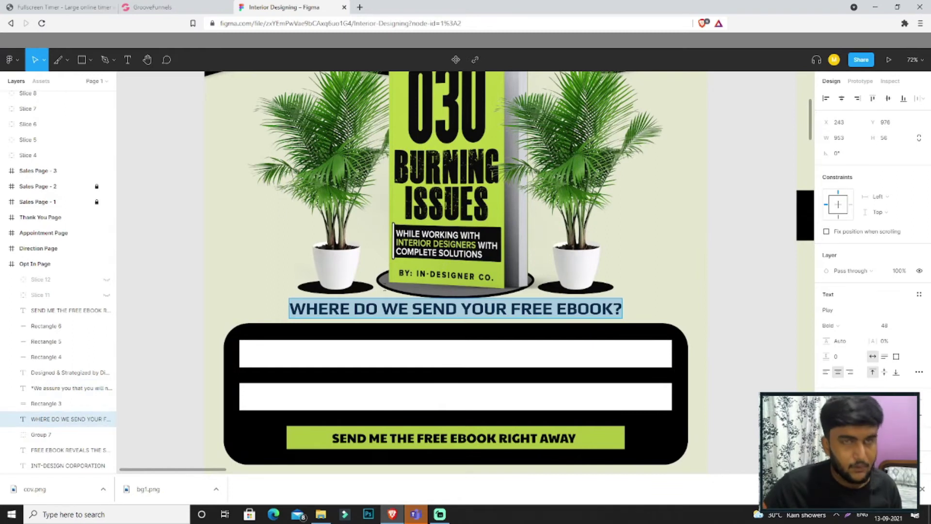
- Switch to GroovePages, add a container element below the book image, and select it
left_click(147, 7)
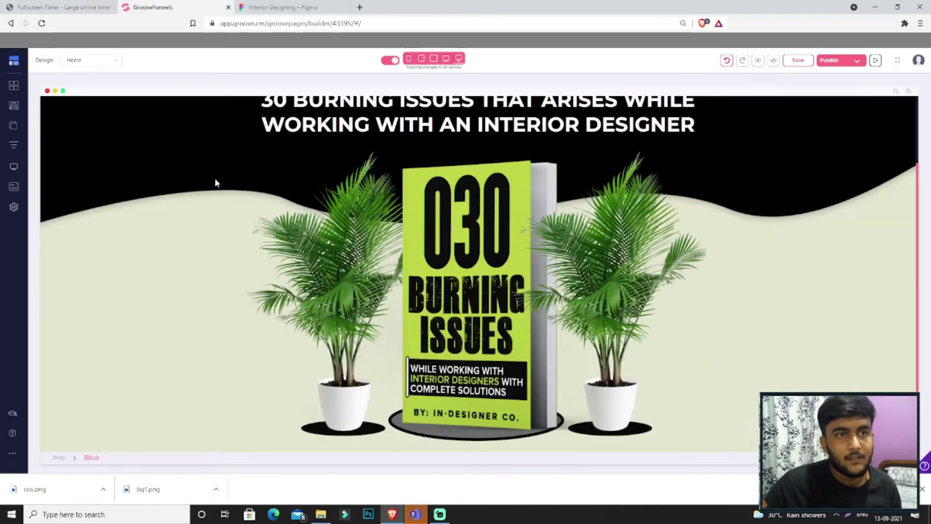
left_click(13, 105)
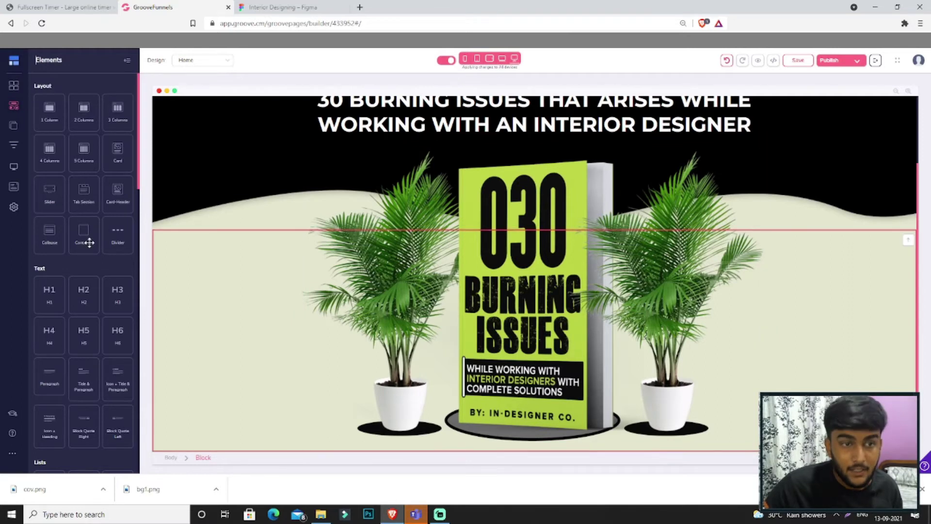
left_click_drag(87, 241, 508, 399)
scroll(533, 315, "down", 2)
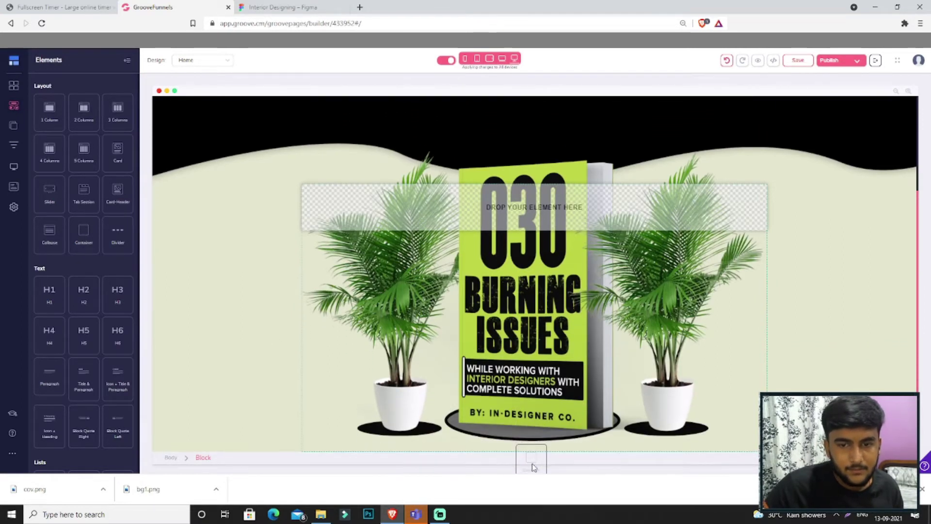
left_click(601, 204)
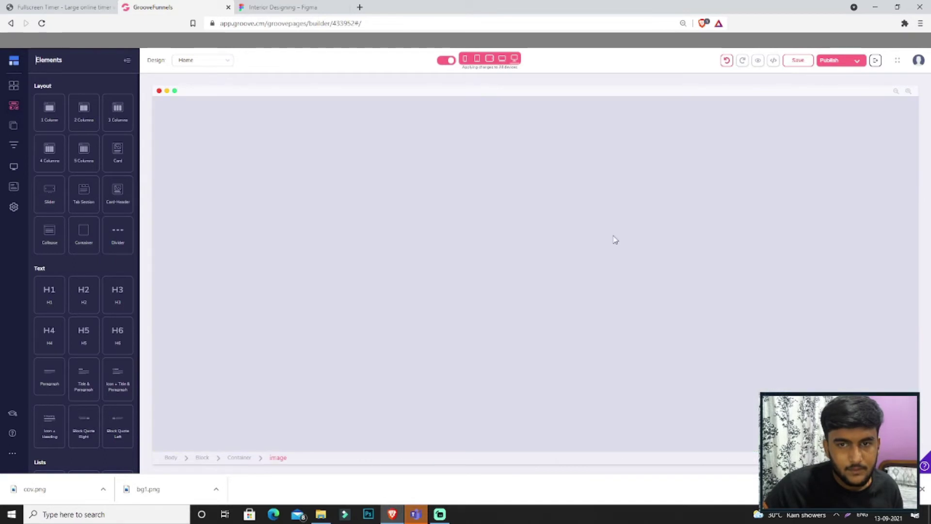
left_click(732, 429)
left_click(738, 425)
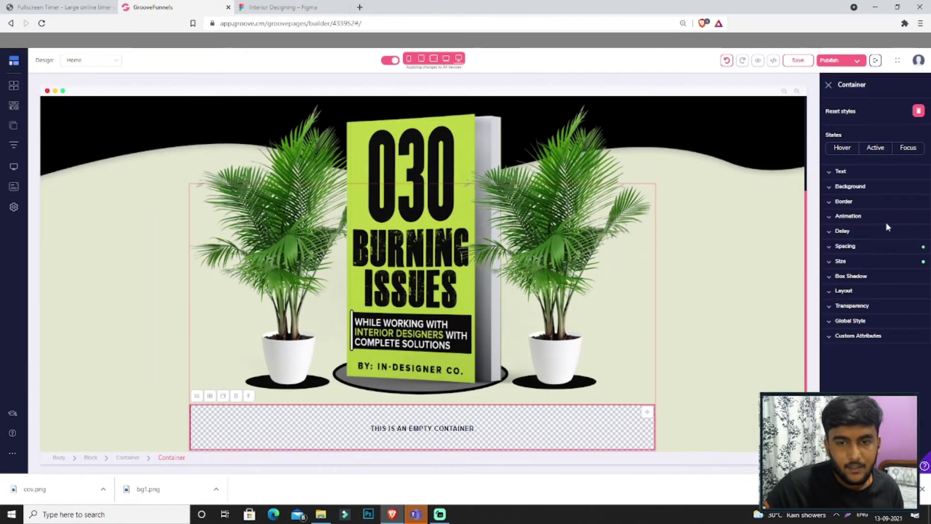
- Add an H1 heading to the container below the book and replace its text with "WHERE DO WE SEND YOUR FREE EBOOK?"
left_click(14, 85)
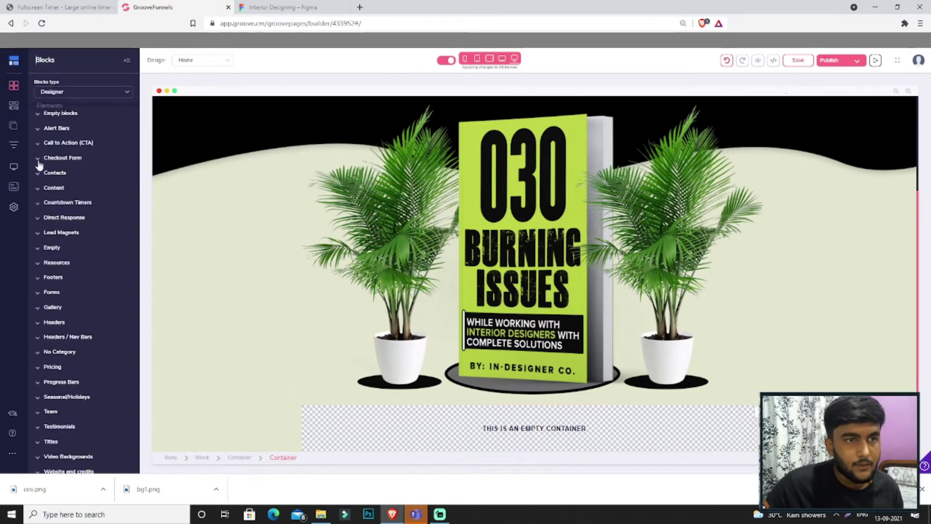
left_click(58, 128)
left_click(59, 128)
left_click(20, 110)
left_click_drag(64, 295, 524, 441)
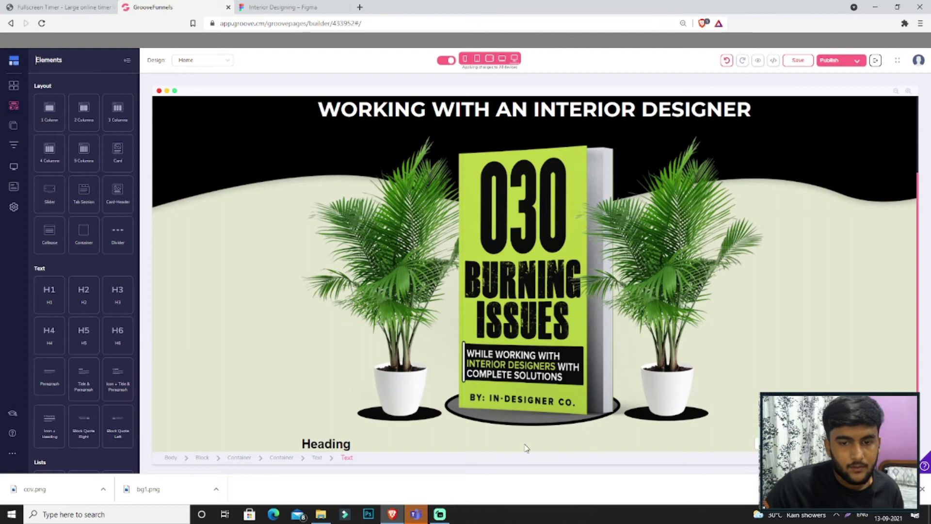
double_click(525, 444)
key("ctrl+v")
- Set the font of the whole "WHERE DO WE SEND YOUR FREE EBOOK?" heading to Montserrat
key("ctrl+a")
left_click(862, 173)
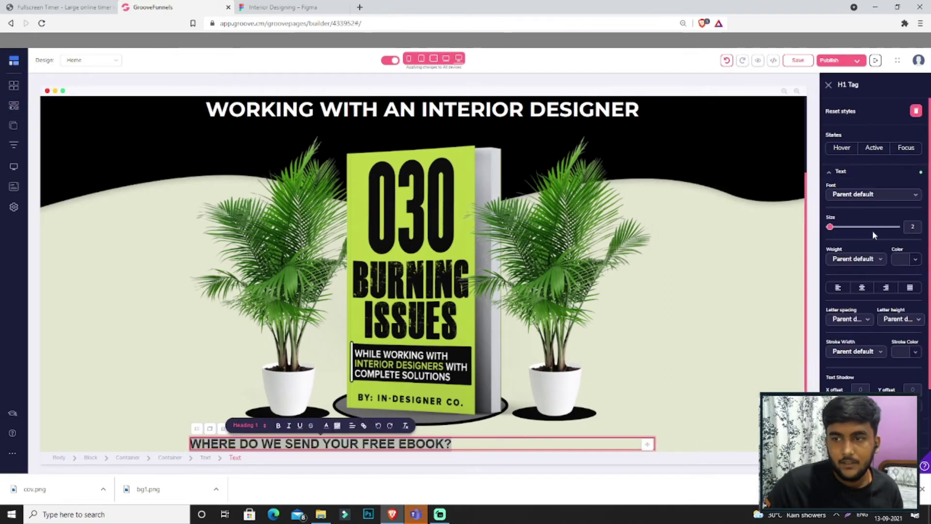
left_click(872, 194)
scroll(873, 248, "down", 8)
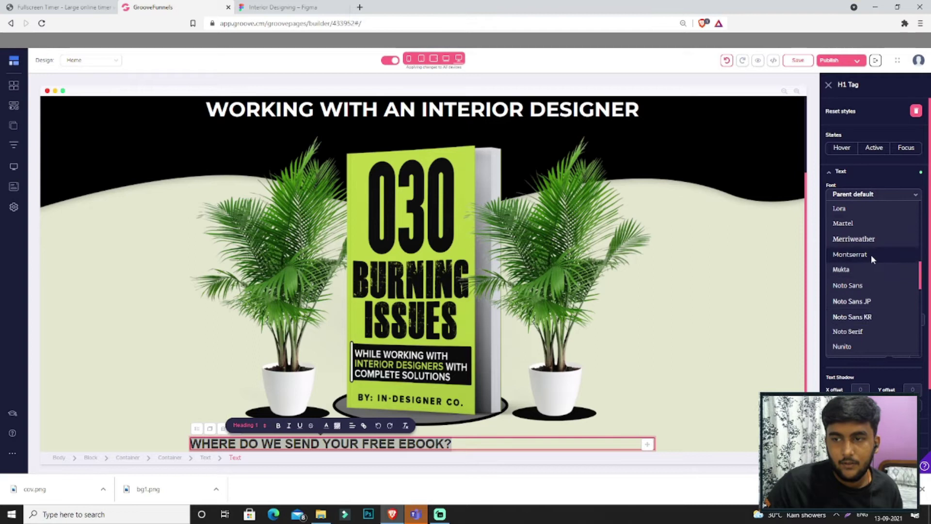
left_click(849, 254)
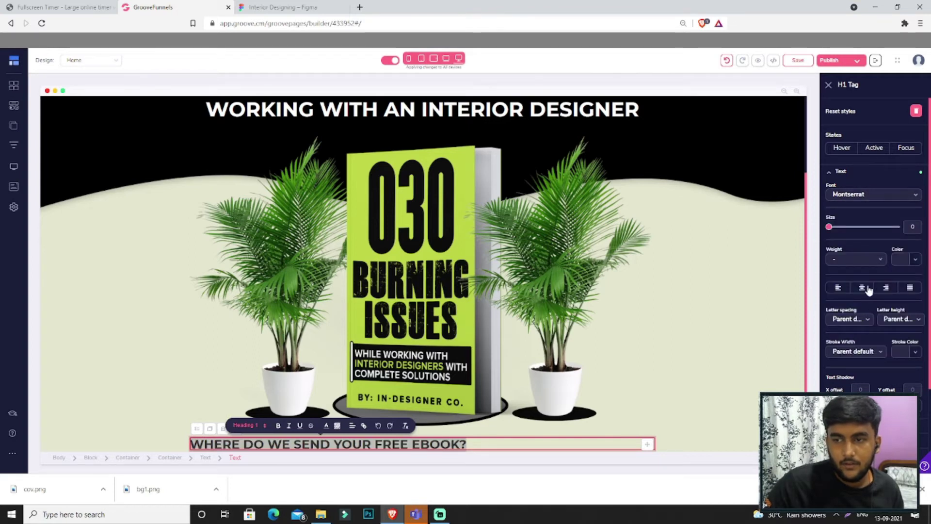
- Center the "WHERE DO WE SEND YOUR FREE EBOOK?" heading at size 50 and set its top margin to 29
left_click(862, 288)
left_click_drag(831, 229, 864, 233)
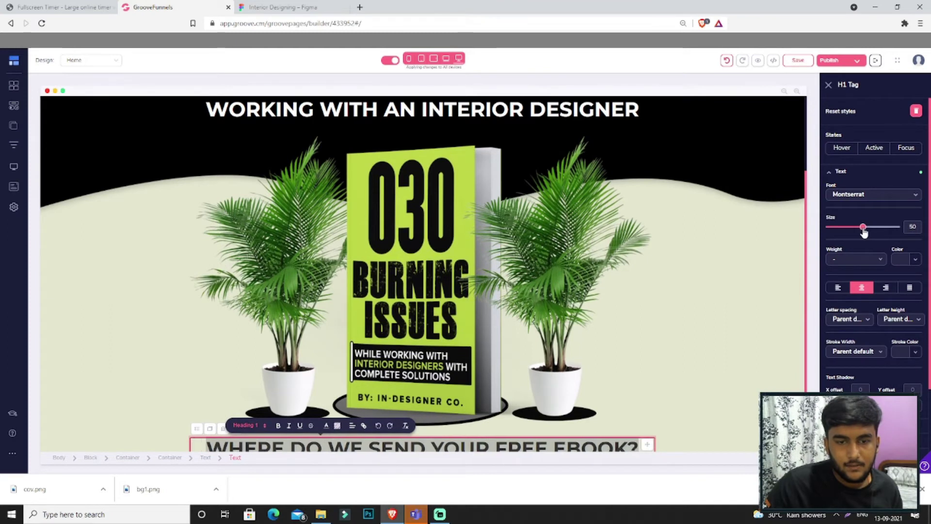
scroll(868, 285, "down", 3)
left_click(870, 378)
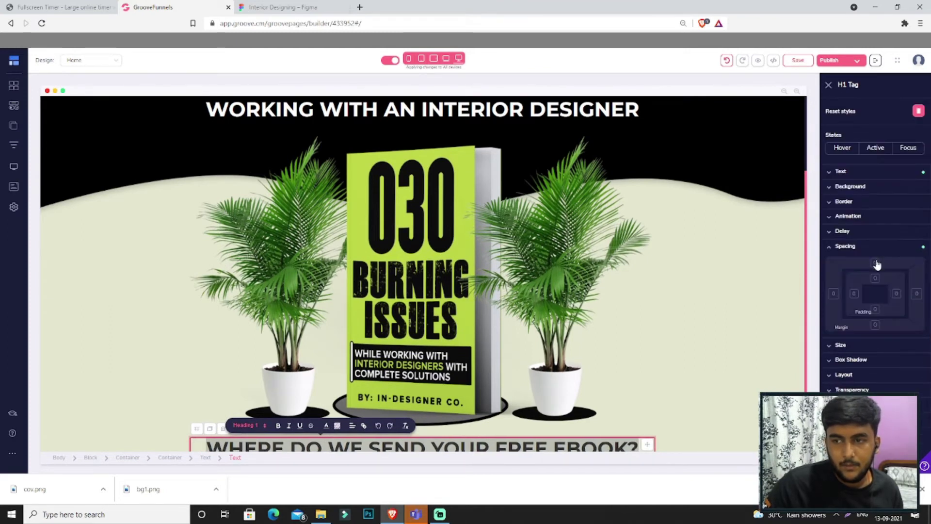
left_click(876, 263)
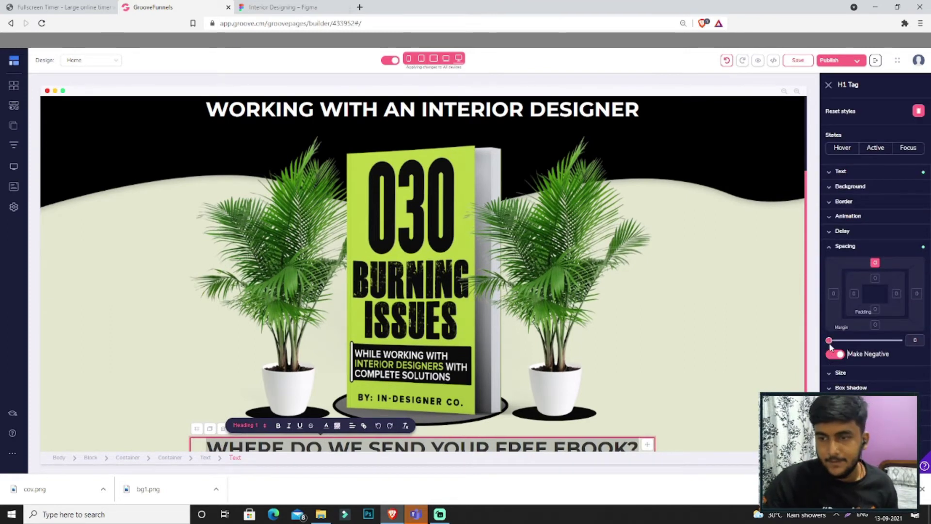
left_click_drag(831, 342, 831, 342)
scroll(663, 311, "down", 1)
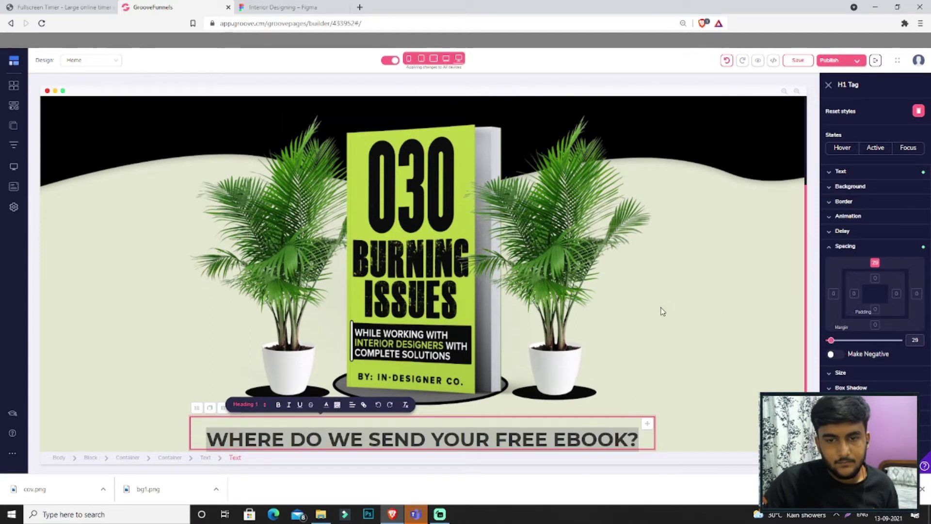
- Add a container element below the "WHERE DO WE SEND YOUR FREE EBOOK?" heading
left_click(829, 87)
left_click(12, 89)
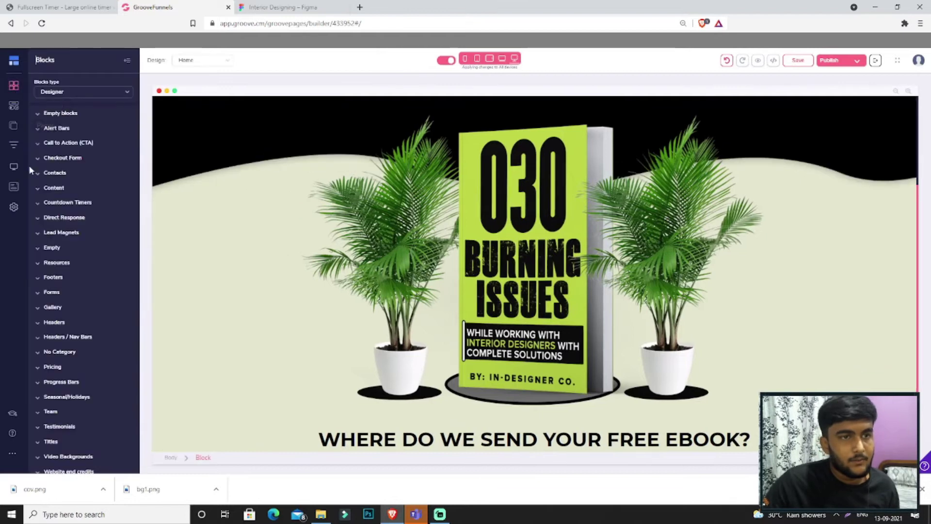
left_click(13, 107)
left_click_drag(90, 203, 531, 427)
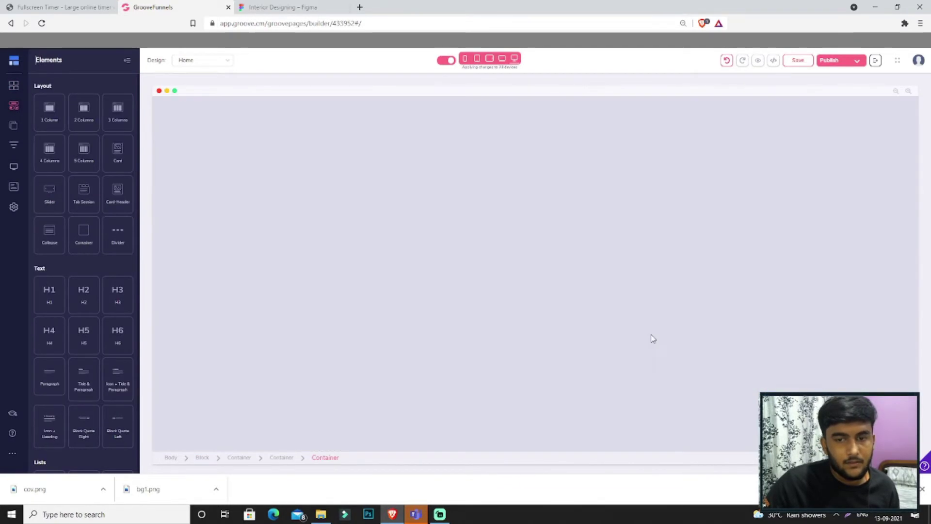
- Check the form design in Figma, return to GroovePages, and place an empty form in the container below the heading
left_click(329, 5)
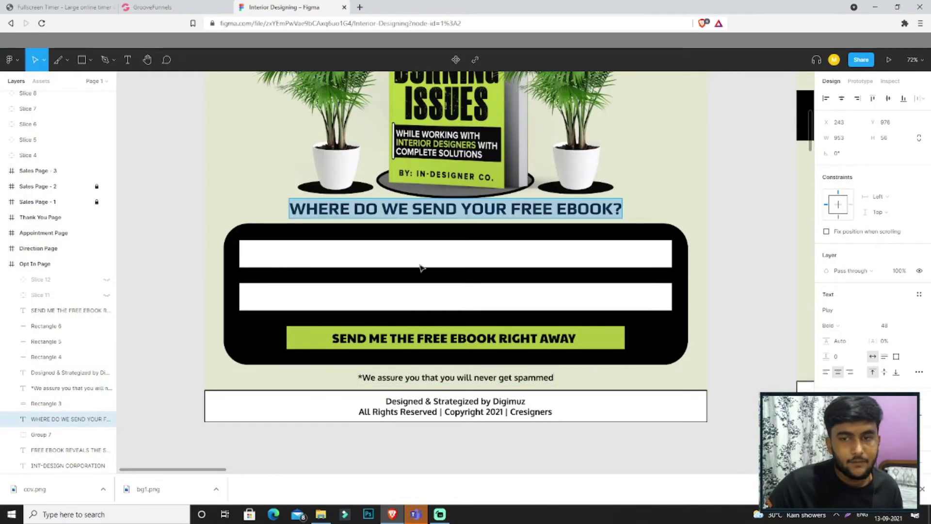
left_click(160, 7)
scroll(93, 296, "down", 5)
left_click_drag(50, 267, 572, 437)
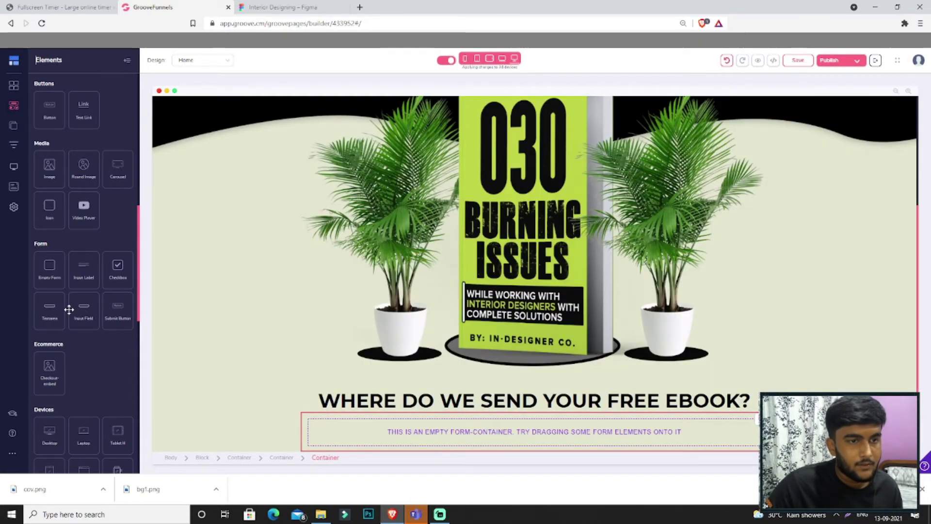
- Add two input fields and a submit button to the empty form
left_click_drag(81, 310, 427, 433)
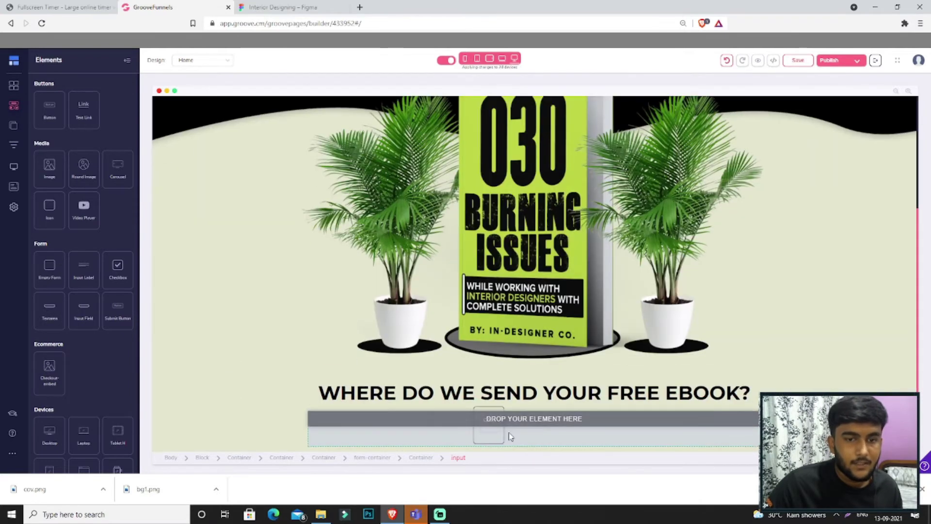
left_click_drag(523, 434, 524, 434)
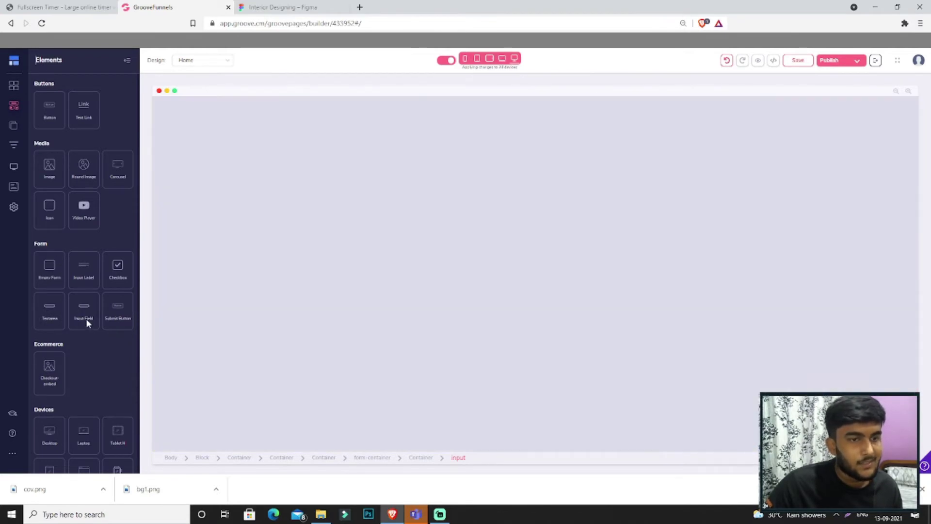
left_click_drag(118, 310, 445, 443)
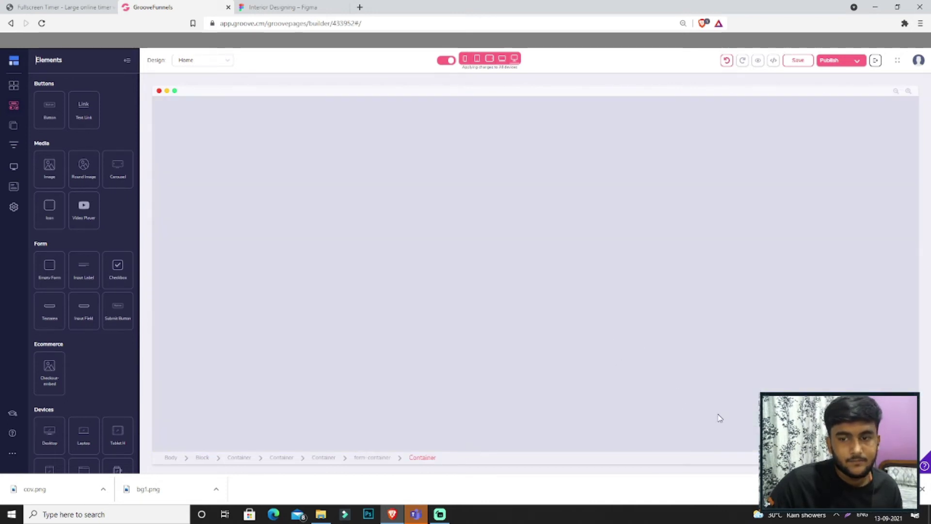
- Set the form container's left and right padding to 63
left_click(703, 412)
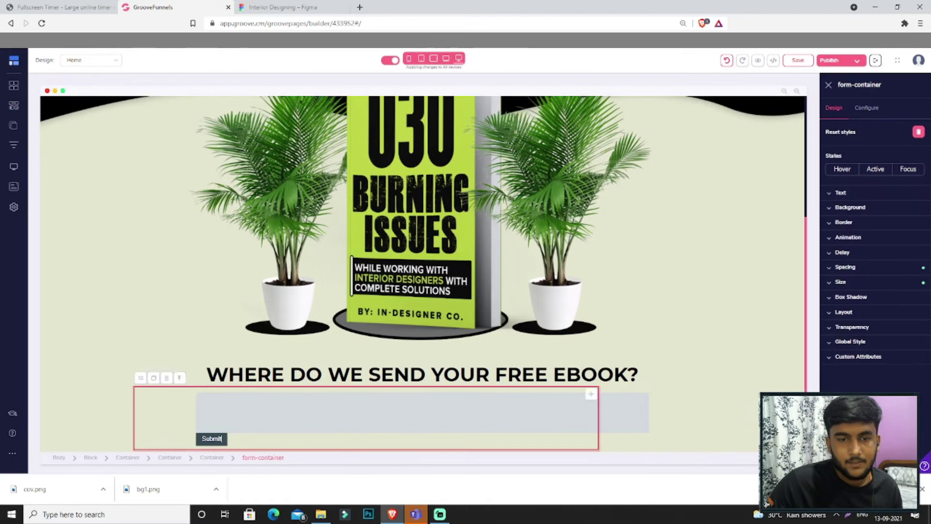
left_click(884, 270)
left_click(895, 315)
left_click_drag(832, 365, 834, 366)
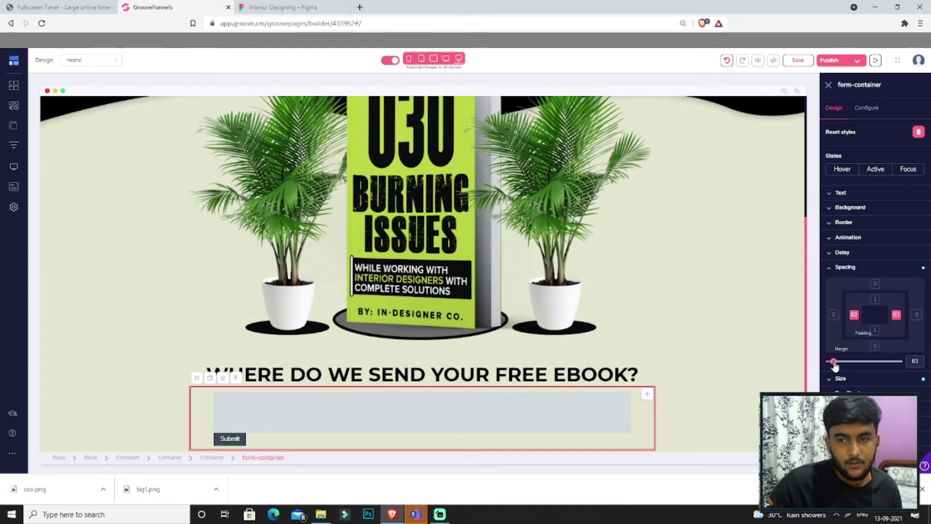
- Set the top margin of the second input field to 37
left_click(606, 420)
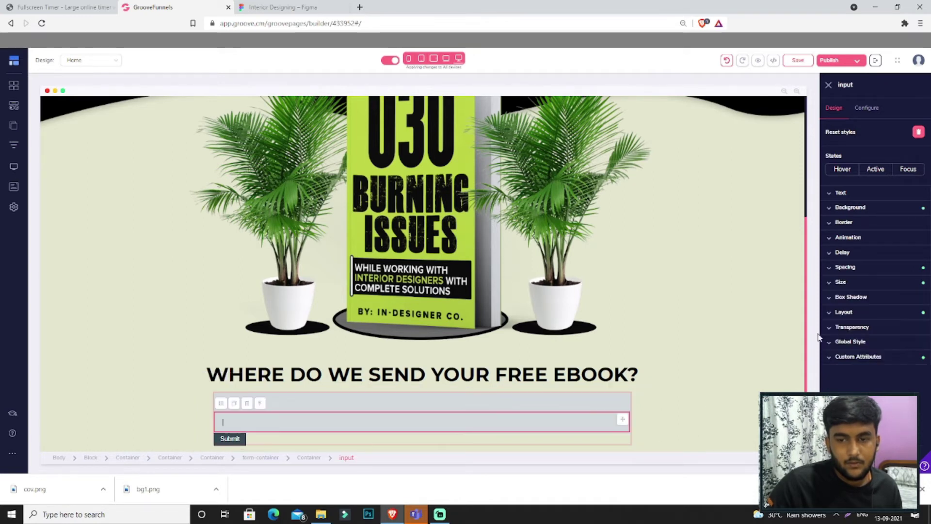
left_click(862, 269)
left_click(874, 284)
left_click_drag(831, 362, 832, 364)
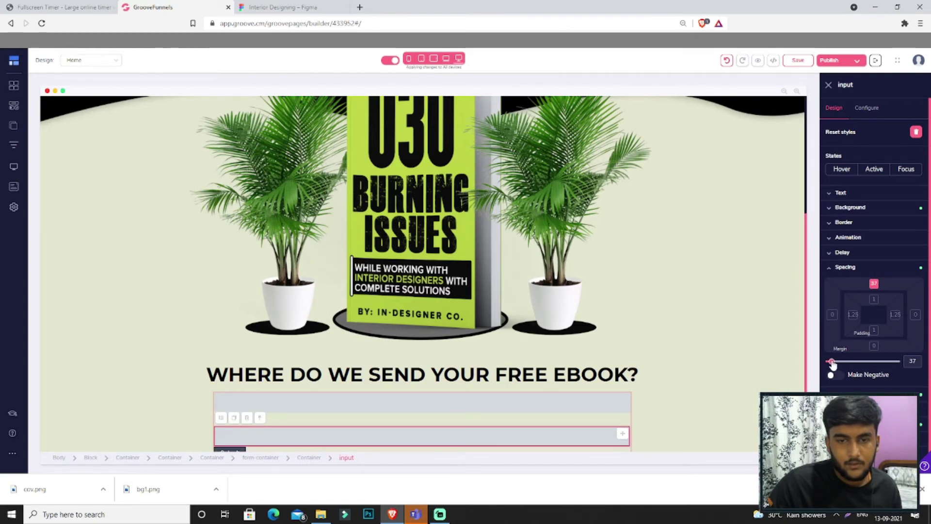
scroll(326, 435, "down", 1)
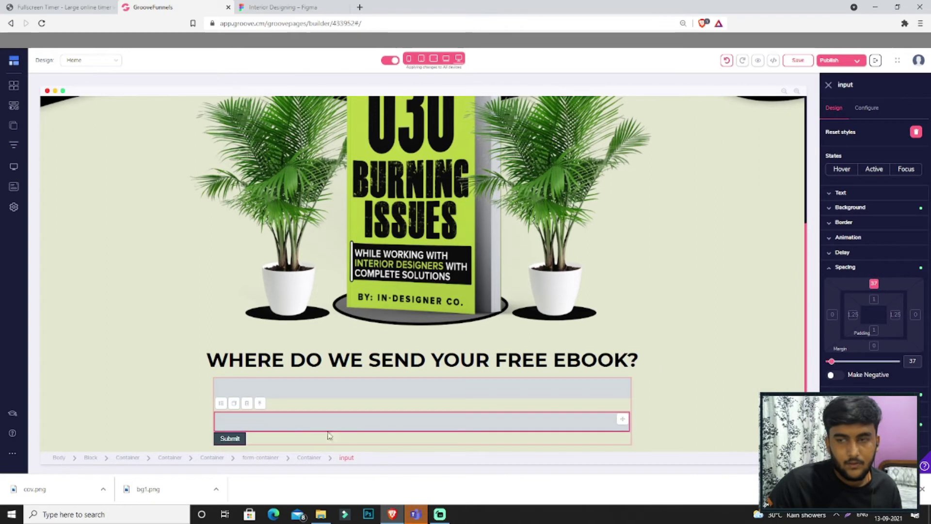
- Set the top margin of the Submit button to 37
left_click(241, 439)
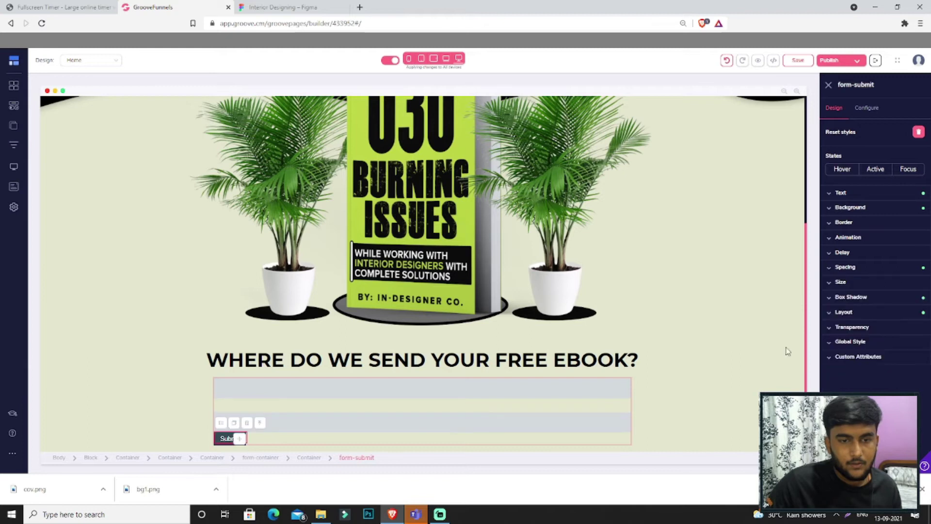
left_click(864, 271)
left_click(874, 285)
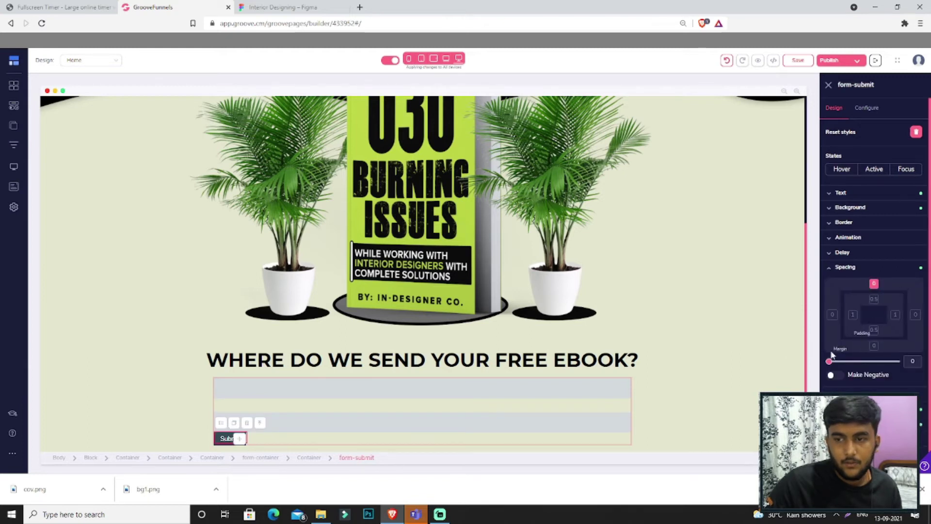
left_click_drag(830, 363, 831, 361)
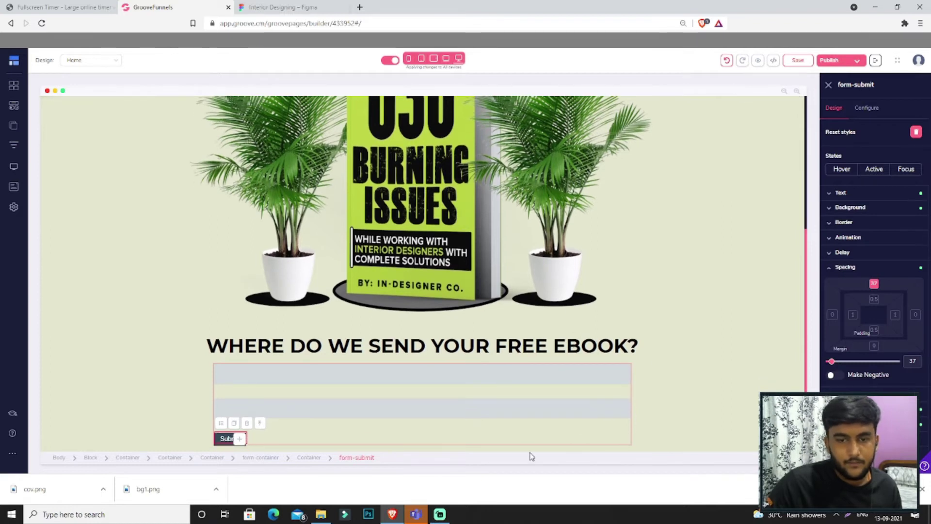
- Give the outer container around the form a vertical flex layout with centered primary and secondary alignment
left_click(222, 461)
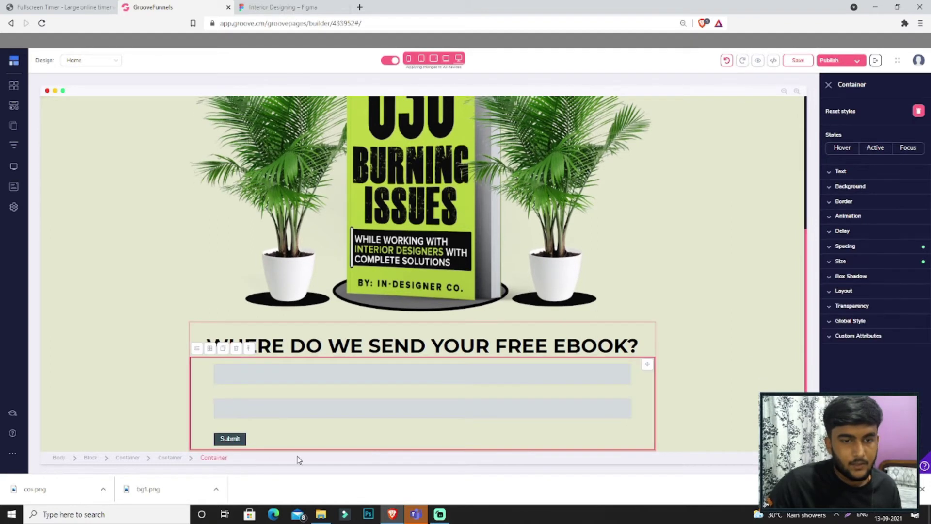
left_click(883, 249)
left_click(882, 250)
left_click(873, 292)
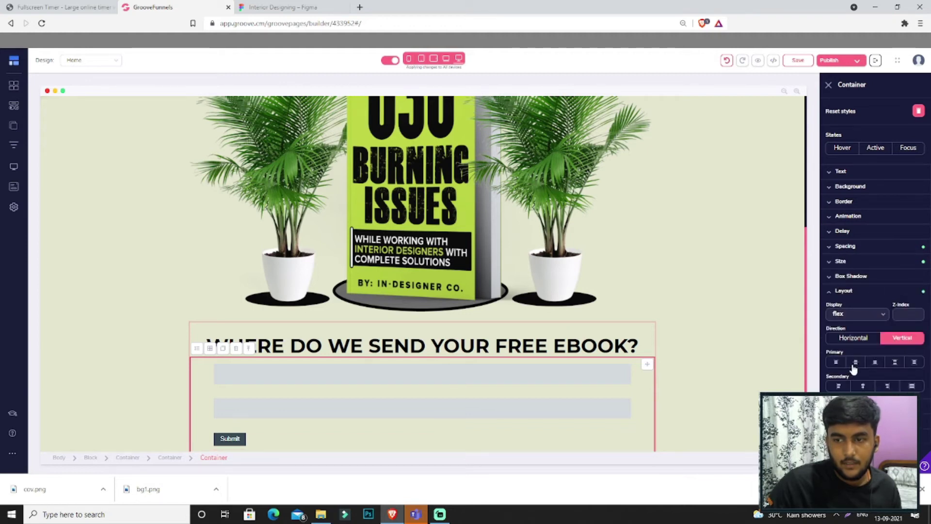
left_click(862, 385)
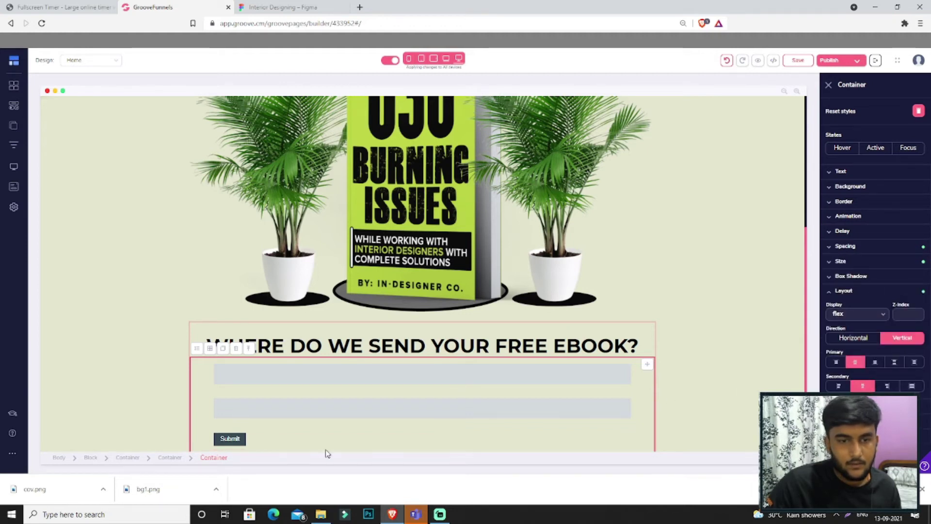
- Give the inner container holding the input fields and Submit button a vertical flex layout with centered alignment
left_click(373, 428)
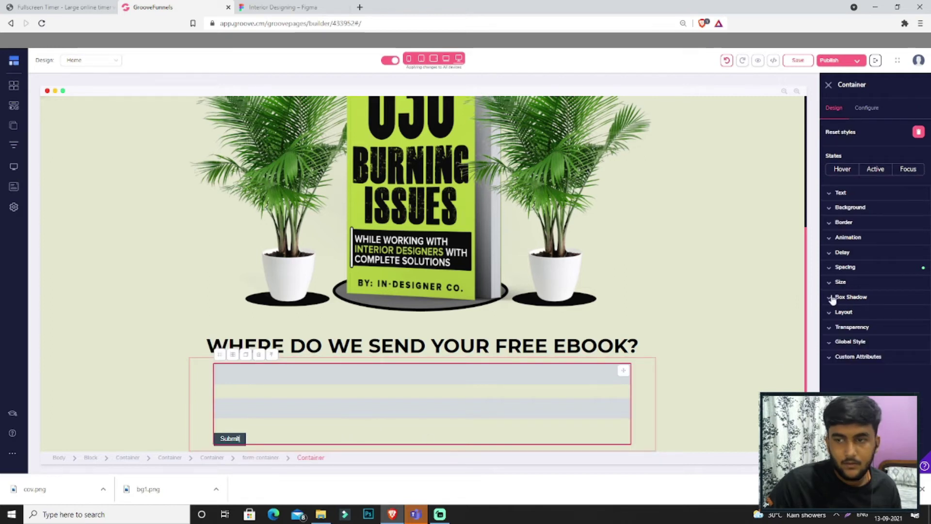
left_click(867, 314)
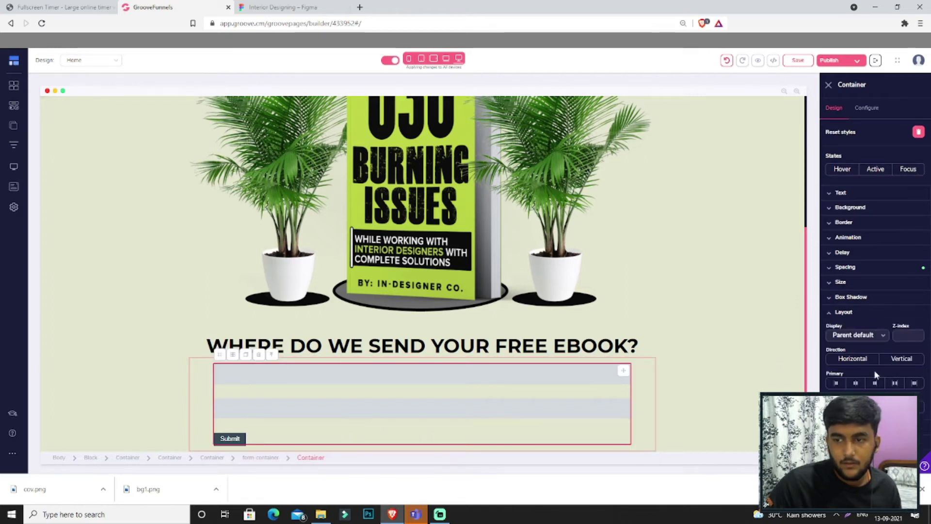
left_click(892, 359)
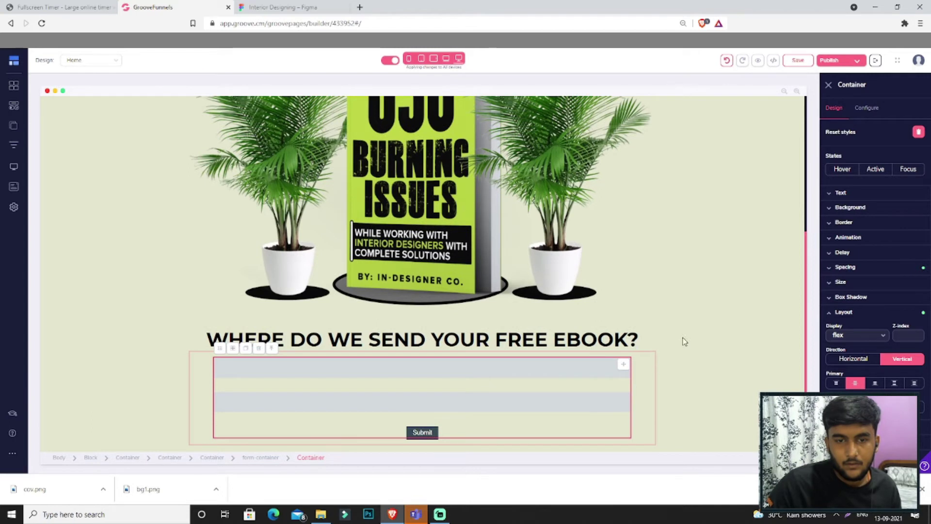
- Set the form container's background color to black, #000000
left_click(645, 395)
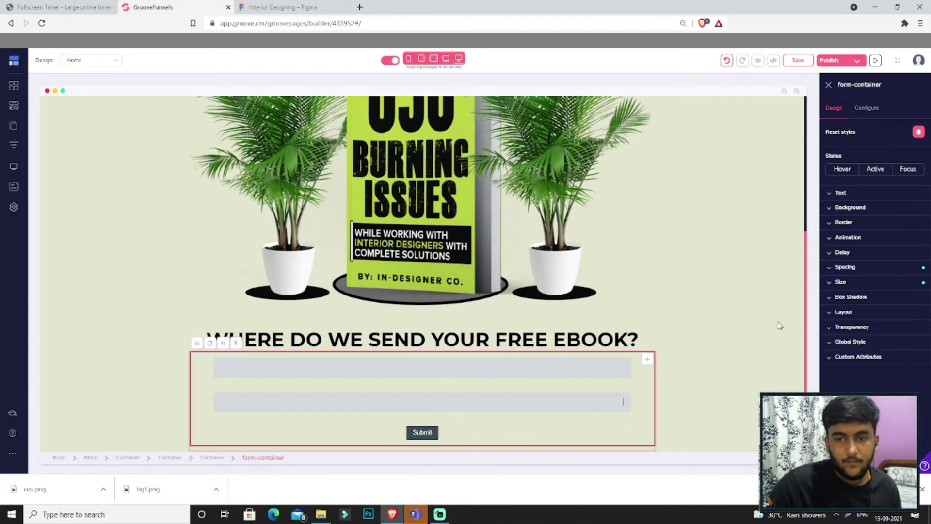
left_click(873, 207)
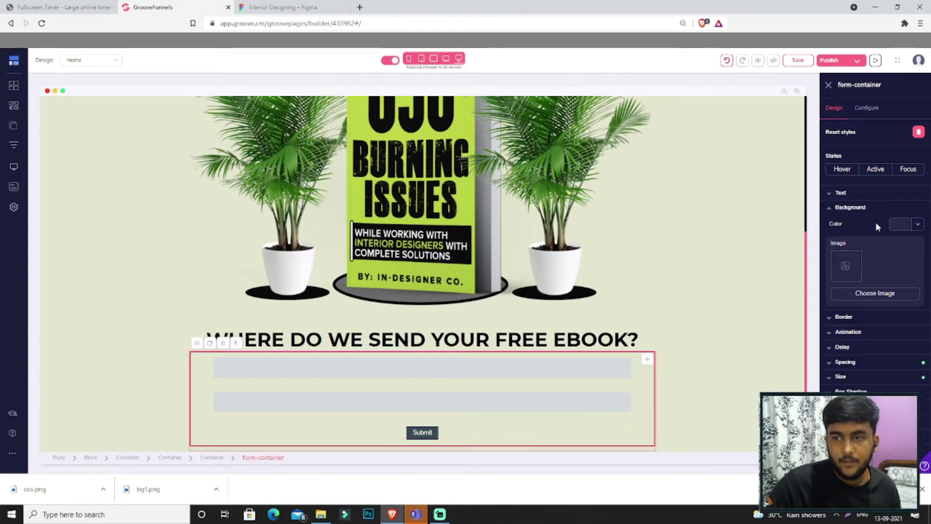
left_click(909, 224)
left_click(848, 266)
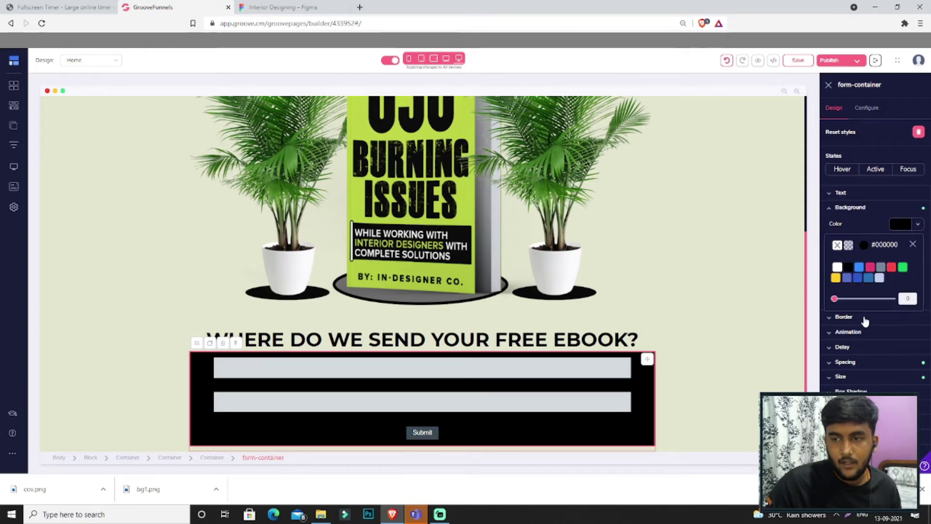
- Set the form container's top and bottom padding to 43
left_click(867, 363)
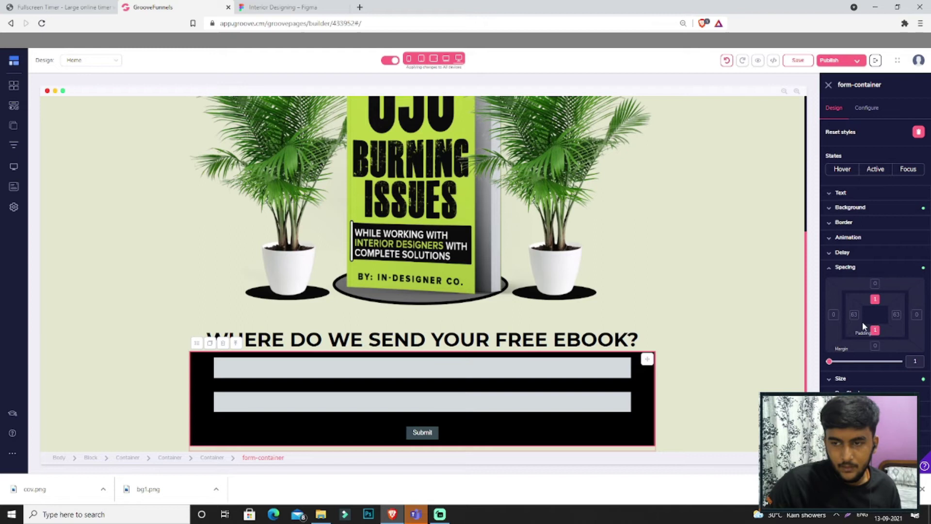
left_click_drag(831, 364, 832, 362)
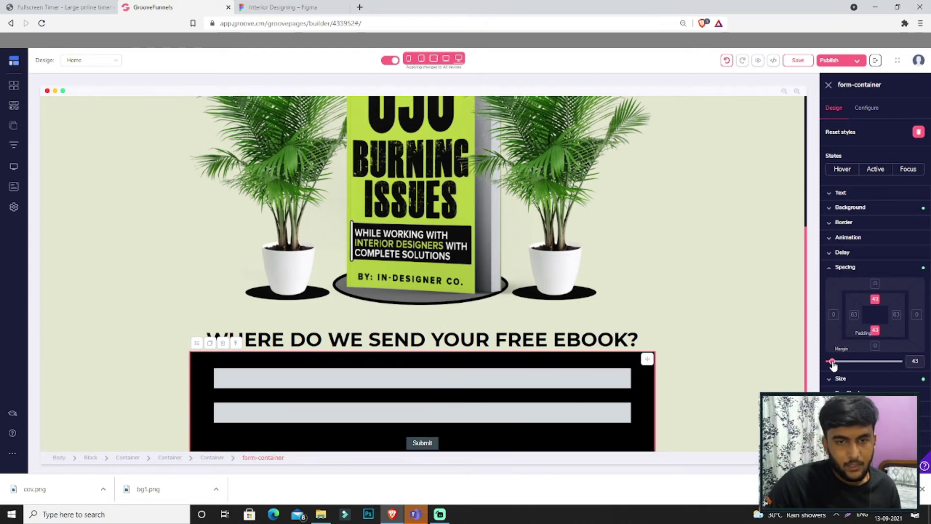
scroll(540, 357, "down", 1)
- Set the background color of both input fields to white, #FFFFFF
left_click(540, 357)
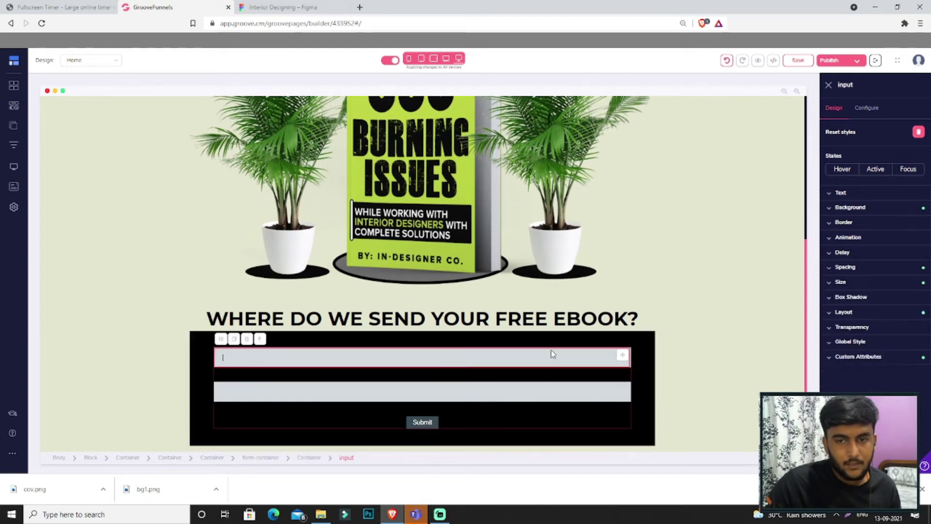
left_click(870, 209)
left_click(900, 225)
left_click(837, 267)
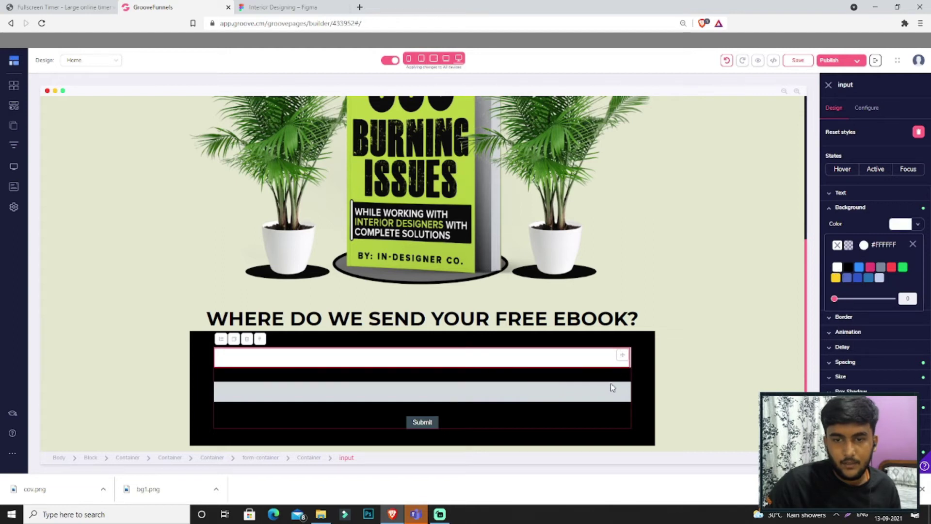
left_click(612, 388)
left_click(876, 208)
left_click(901, 225)
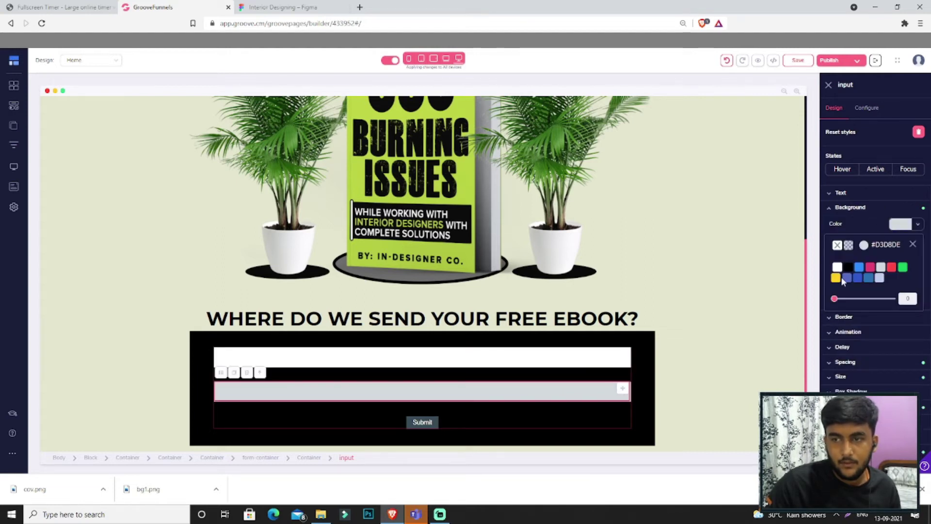
left_click(837, 268)
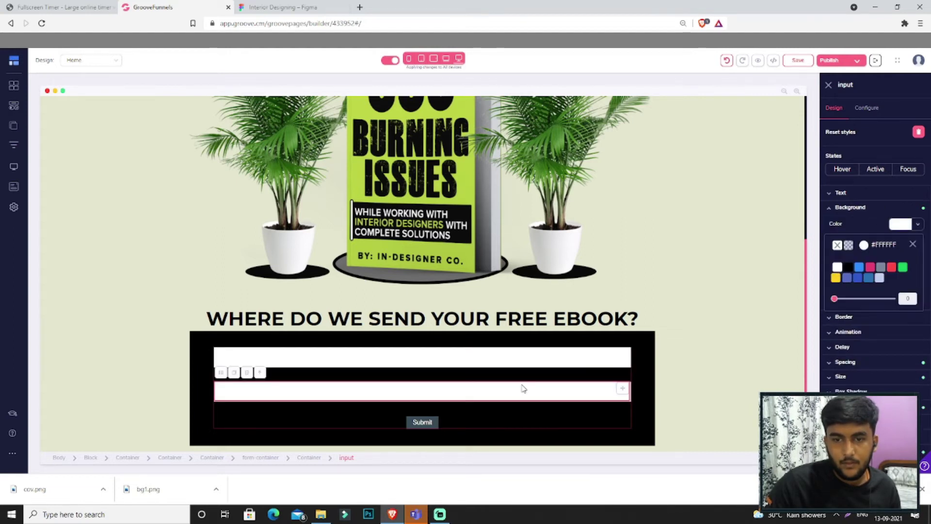
- Copy "SEND ME THE FREE EBOOK RIGHT AWAY" from the Figma design and enter it as the GroovePages form's submit button text
left_click(422, 426)
left_click(282, 7)
scroll(478, 258, "down", 3)
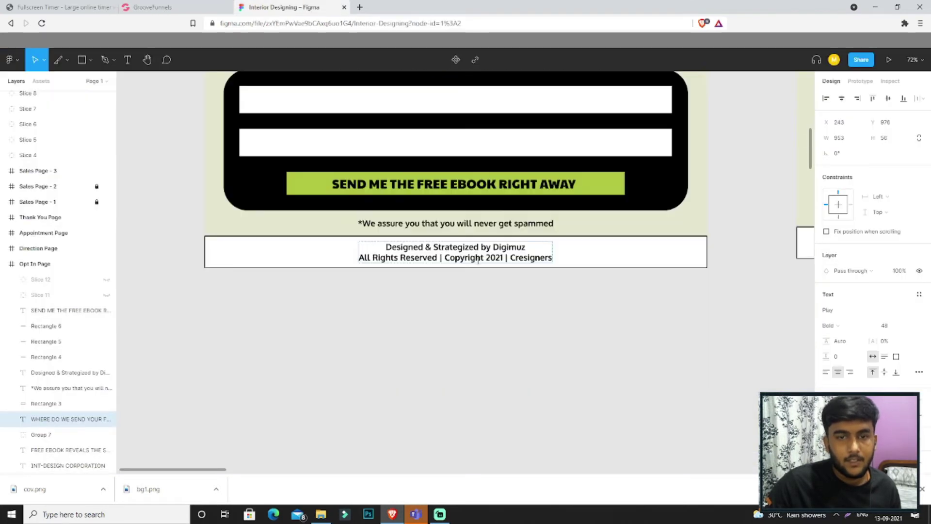
double_click(472, 184)
key("ctrl+a")
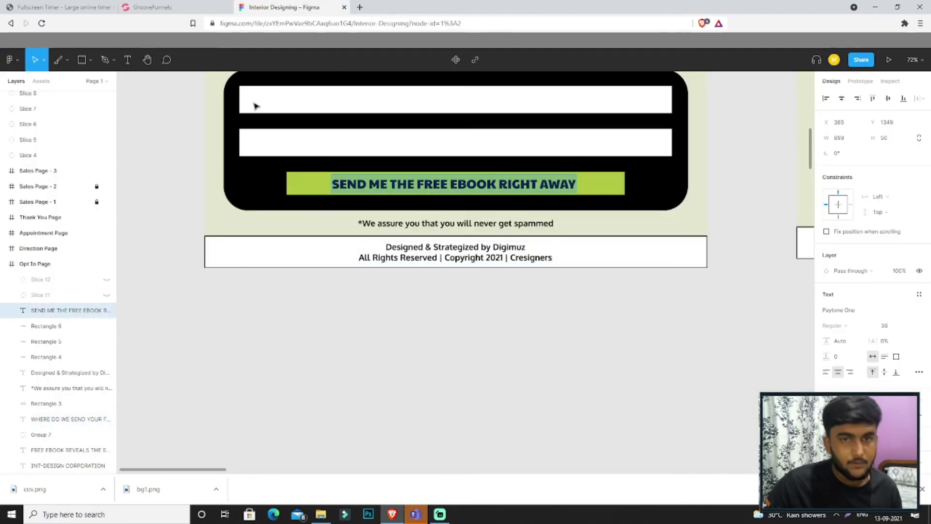
left_click(153, 7)
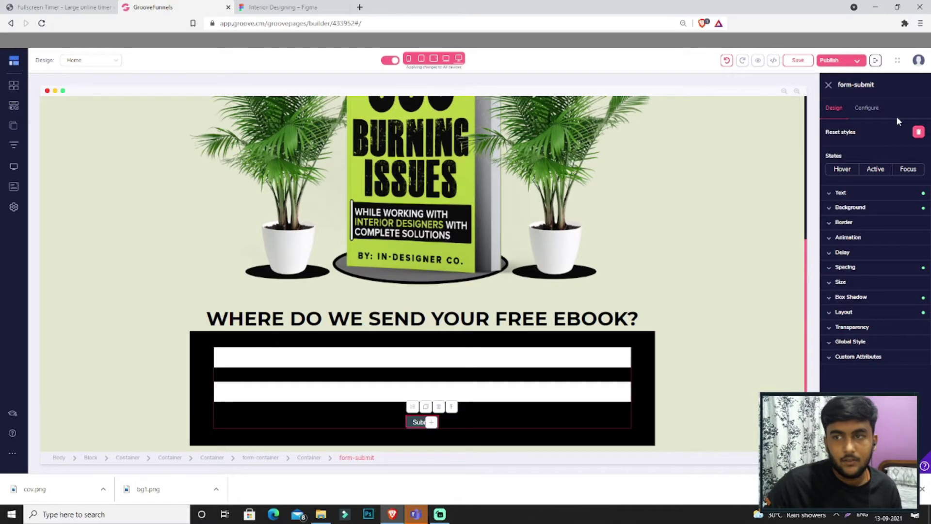
left_click(867, 107)
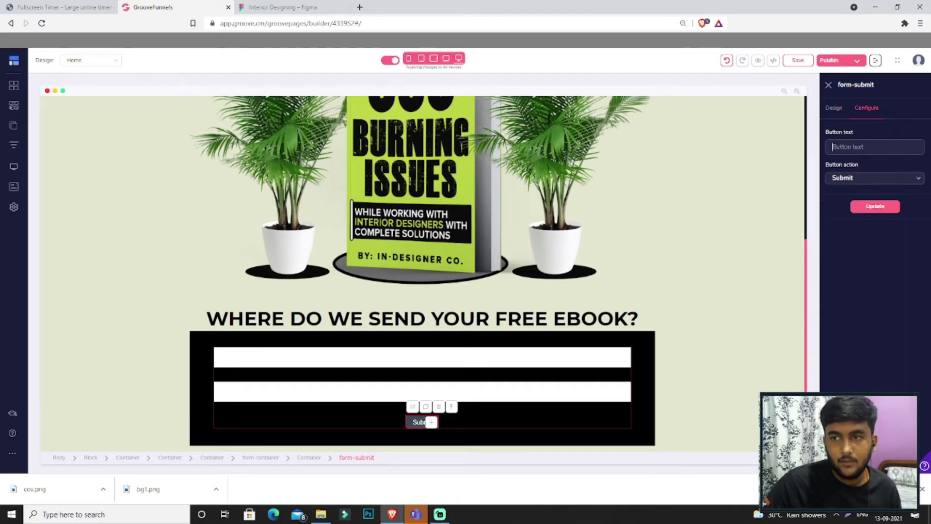
left_click(835, 108)
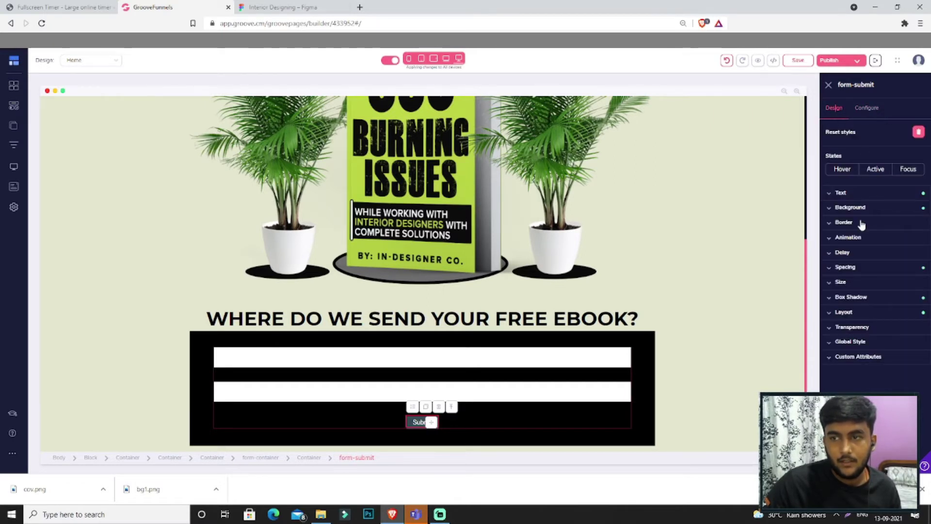
- Copy the button's fill color from Figma, set the submit button's background to #AEC640 in GroovePages, and apply the button text update
left_click(868, 207)
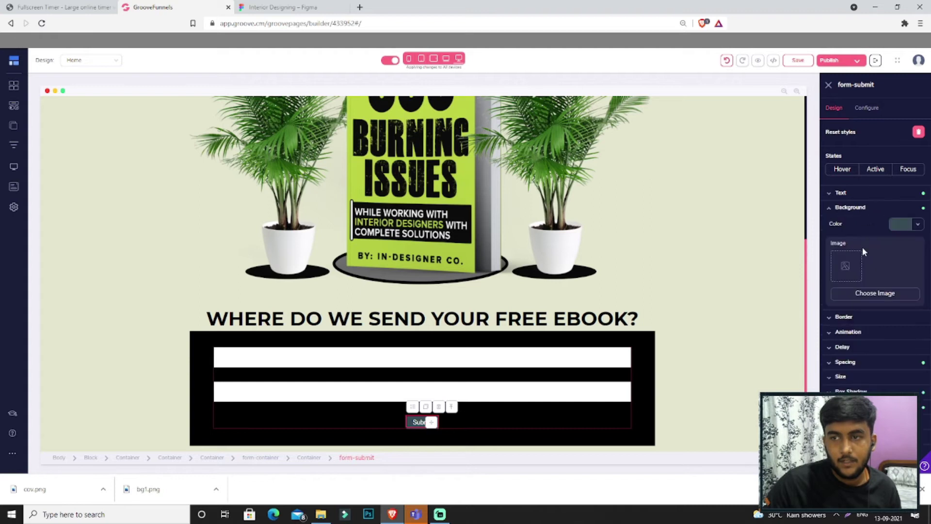
left_click(293, 6)
left_click(614, 191)
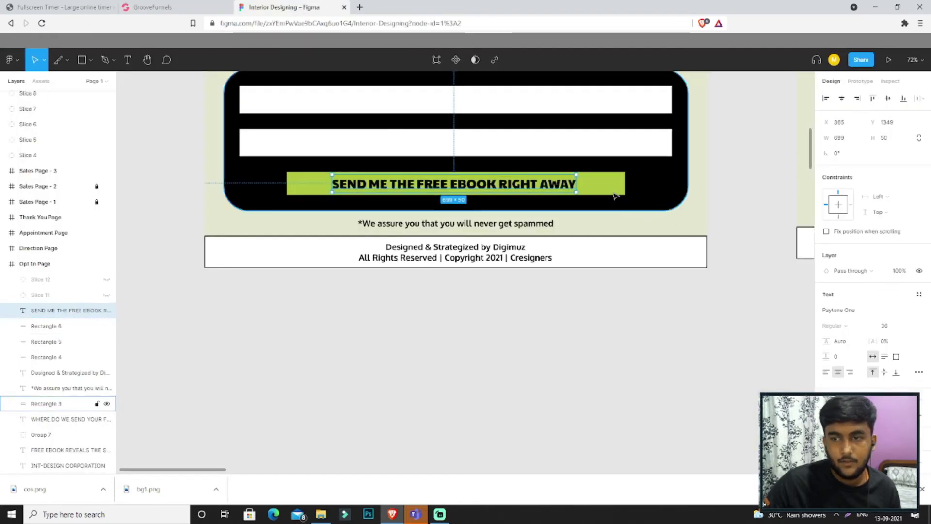
left_click(847, 315)
key("ctrl+c")
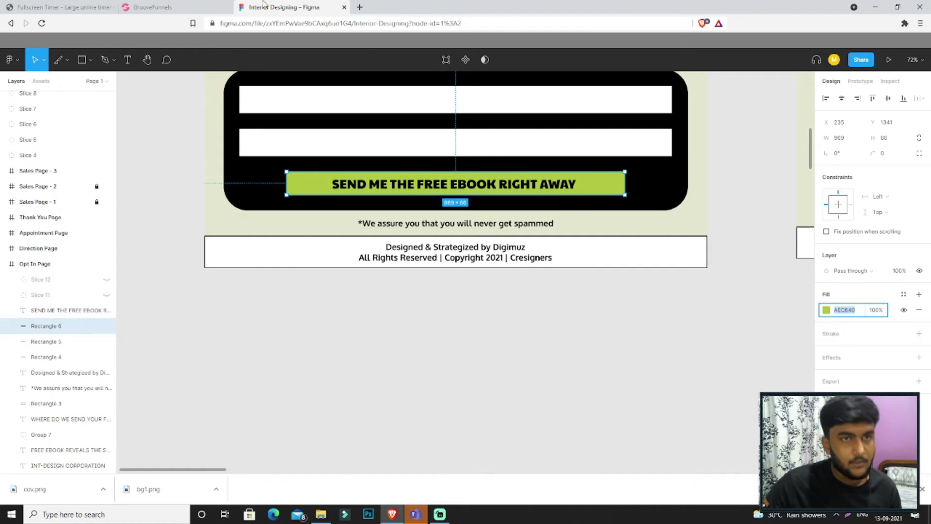
left_click(199, 7)
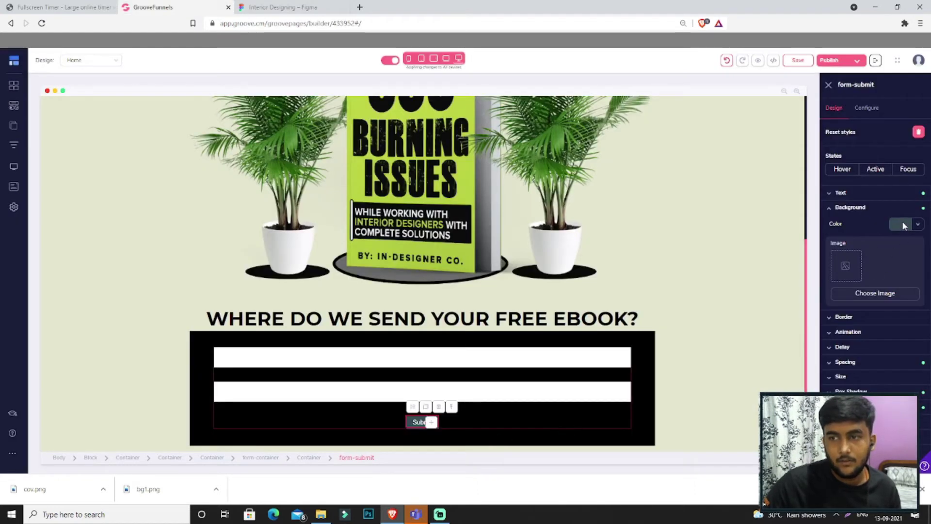
left_click(902, 223)
triple_click(876, 352)
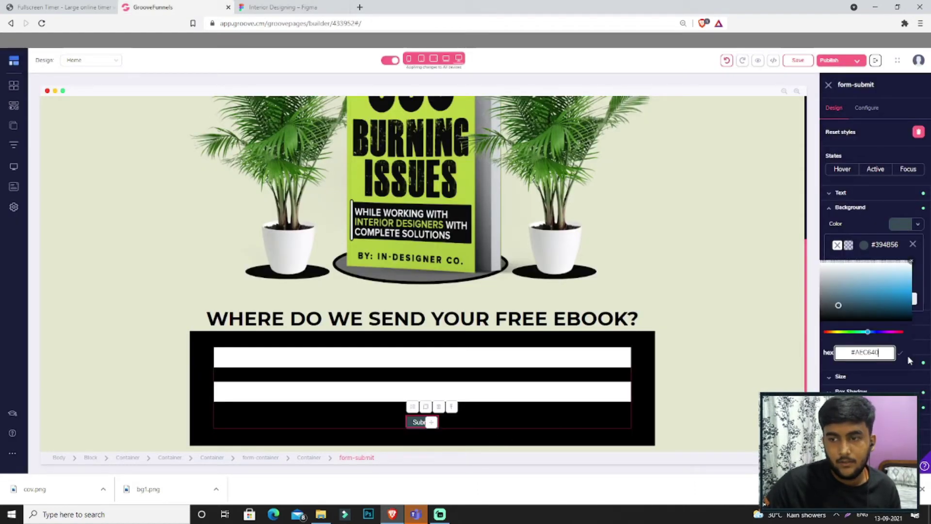
key("ctrl+v")
left_click(866, 108)
left_click(876, 208)
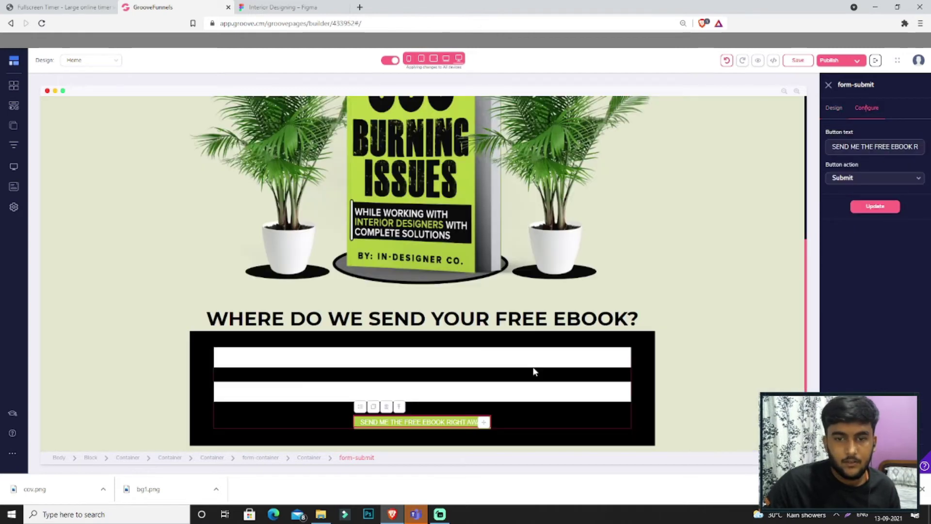
- Set the submit button's text color to black, #000000, and its font to Montserrat
left_click(833, 108)
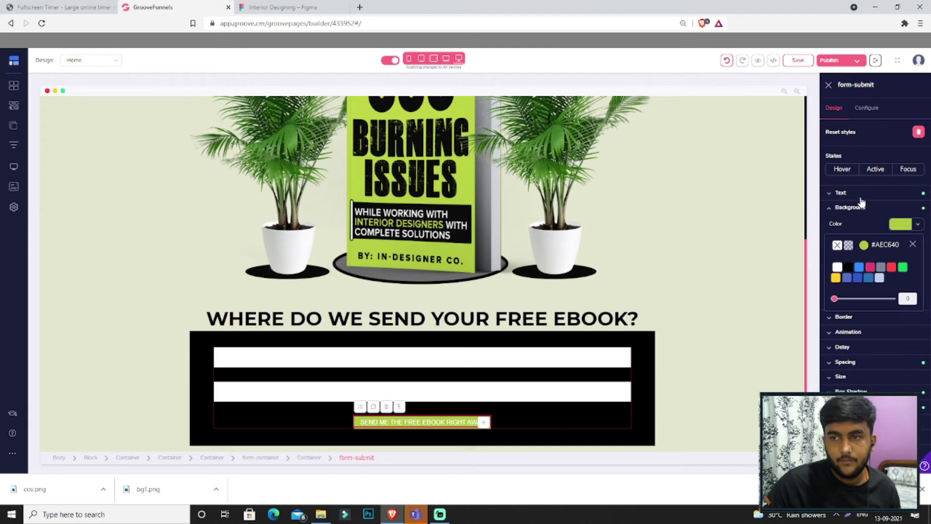
left_click(903, 281)
left_click(846, 322)
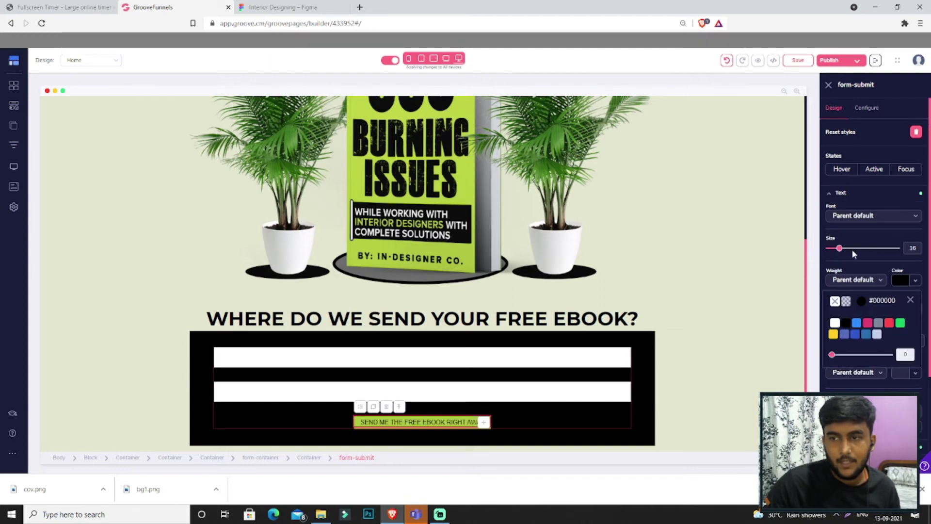
left_click(904, 216)
left_click(900, 214)
left_click(900, 215)
scroll(897, 276, "down", 2)
scroll(898, 276, "down", 5)
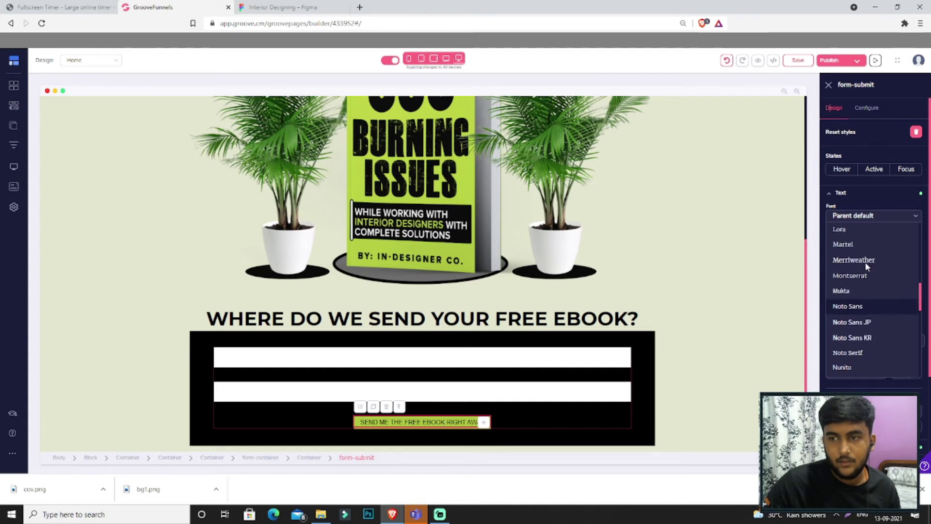
left_click(868, 276)
- Set the submit button's text weight to Extrabold and its size to 39
left_click(883, 217)
left_click(883, 217)
left_click(871, 287)
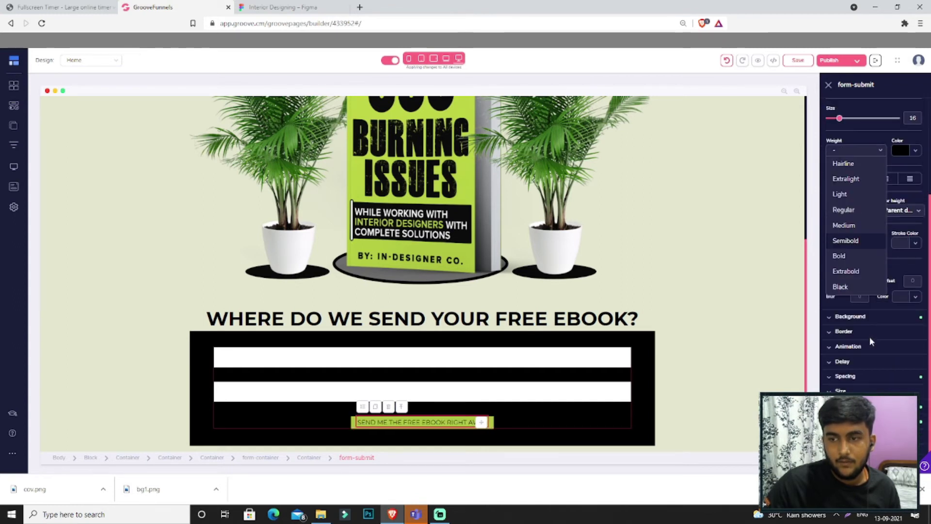
left_click(855, 271)
left_click_drag(838, 124, 856, 125)
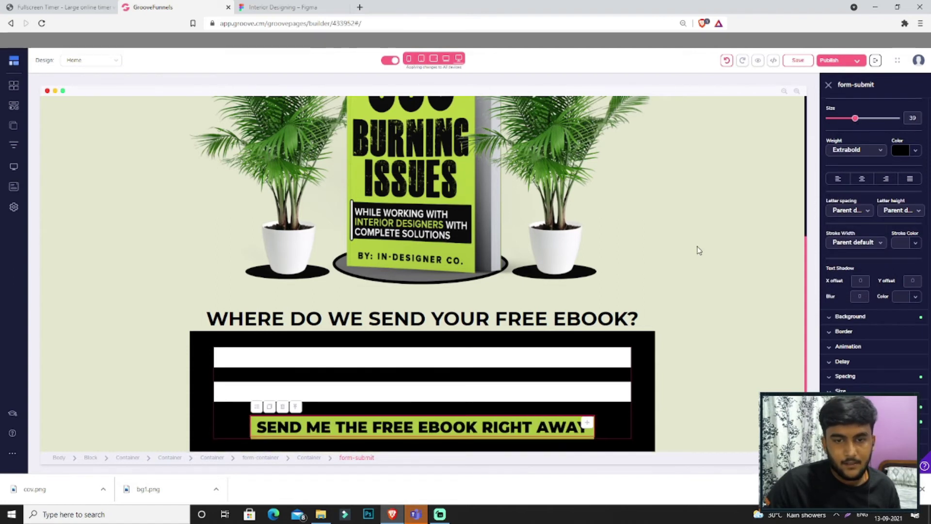
- Add a small top margin to the form container to separate it from the heading above
scroll(647, 397, "down", 1)
left_click(647, 390)
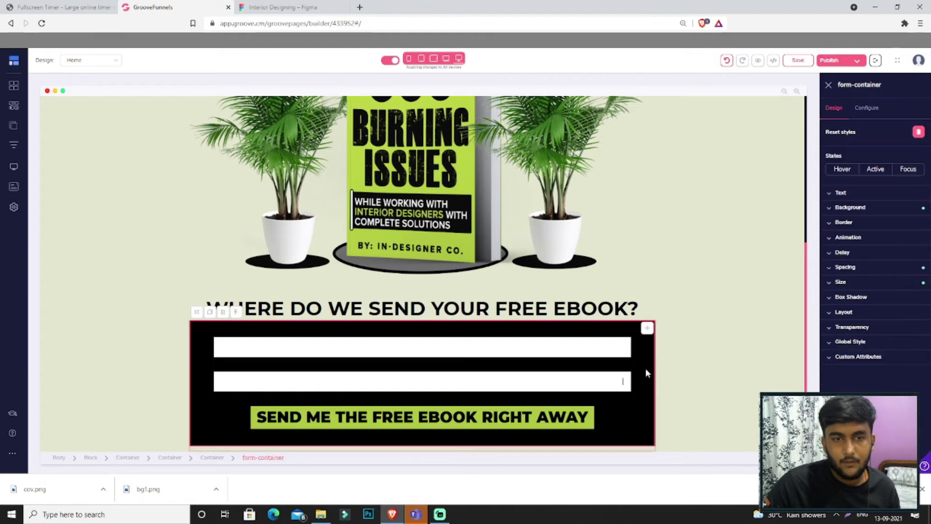
left_click(861, 253)
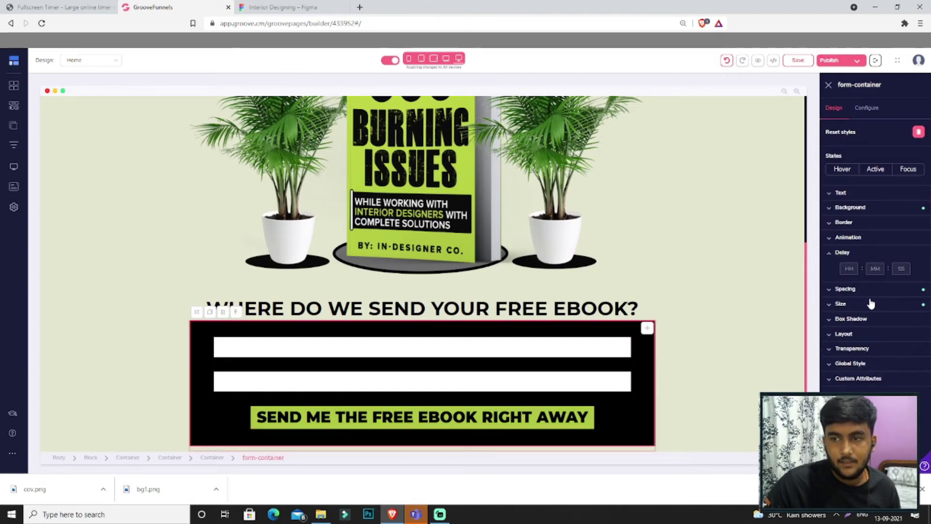
left_click(865, 288)
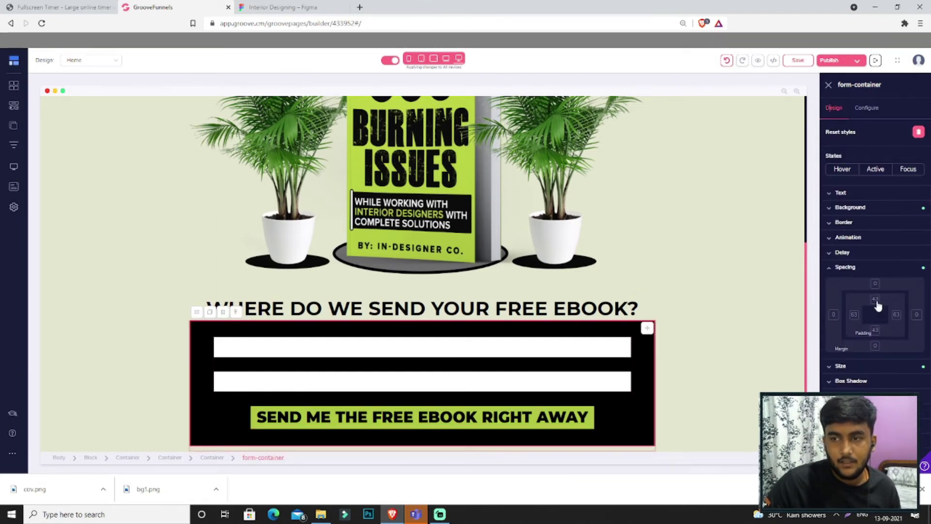
left_click(875, 284)
left_click_drag(830, 362, 833, 364)
scroll(682, 313, "down", 1)
left_click(697, 309)
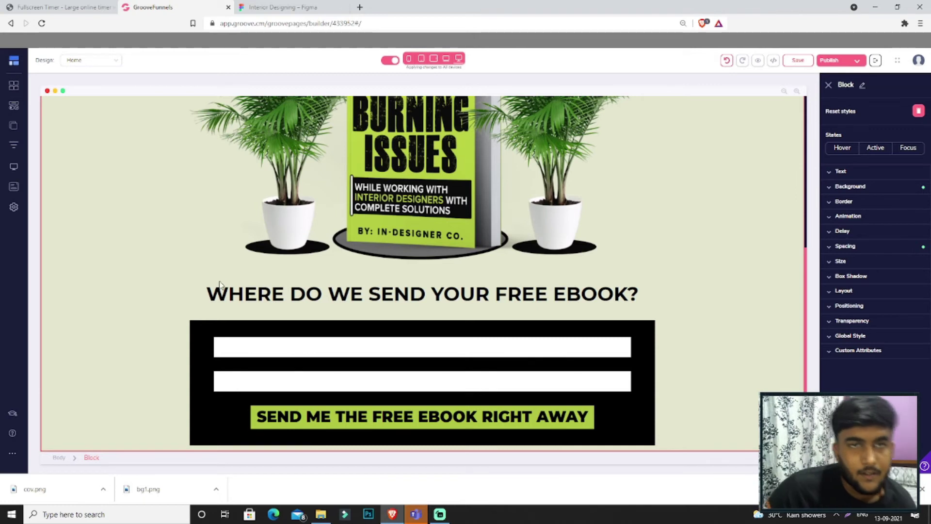
- Check the form's shape in the Figma design and round all four corners of the form container to 0.75rem in GroovePages
left_click(281, 7)
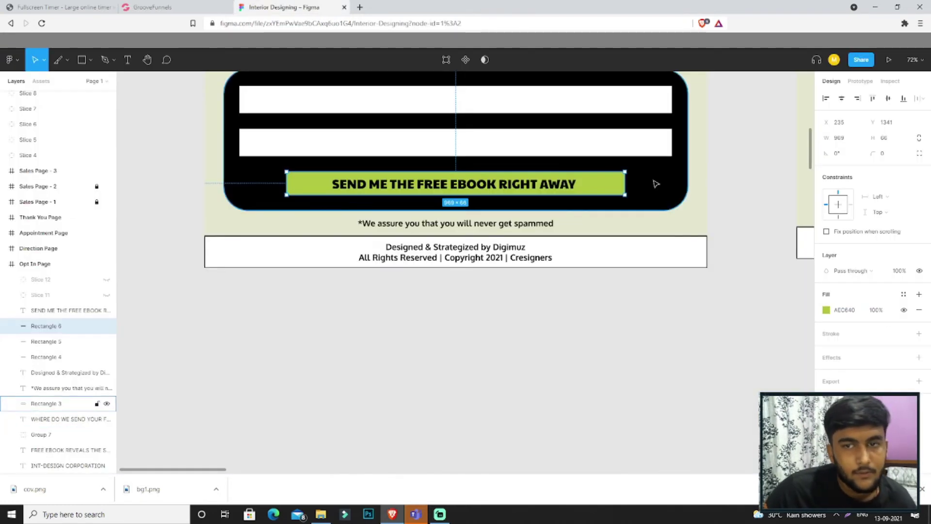
left_click(194, 6)
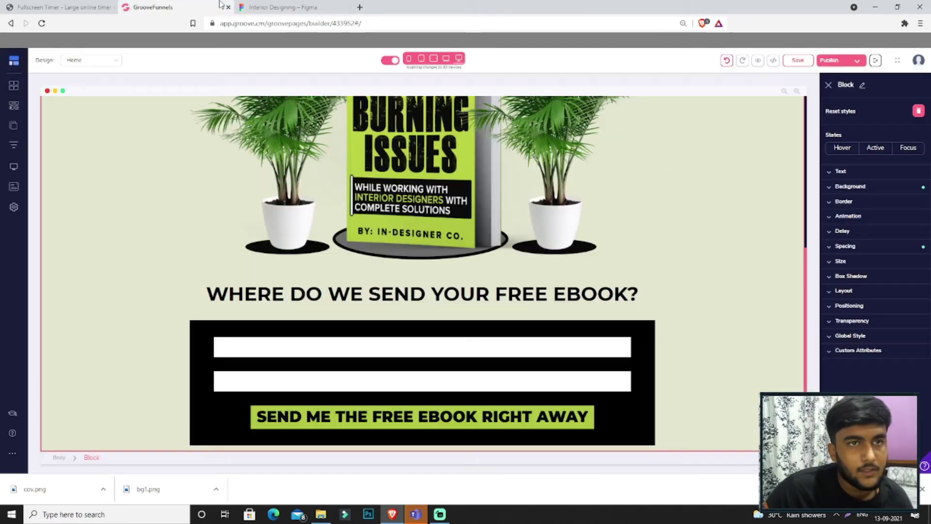
left_click(653, 369)
left_click(871, 208)
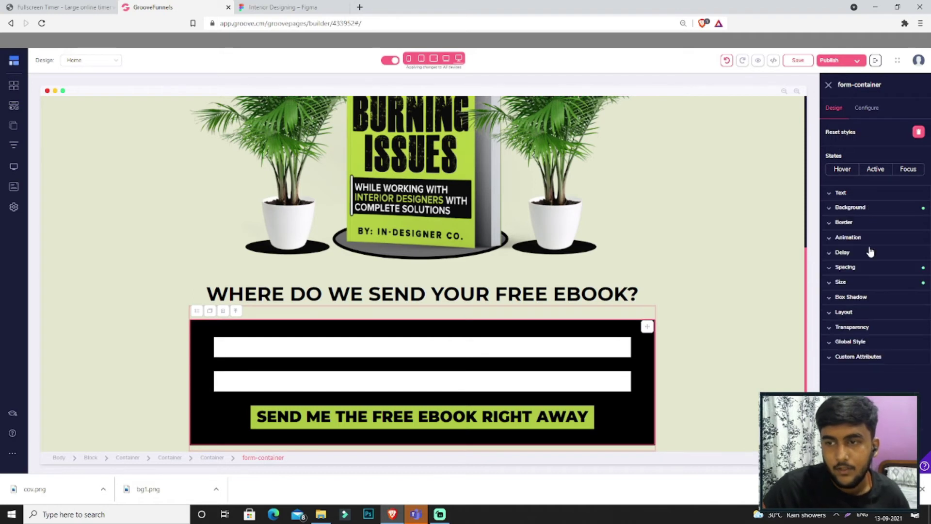
left_click(872, 222)
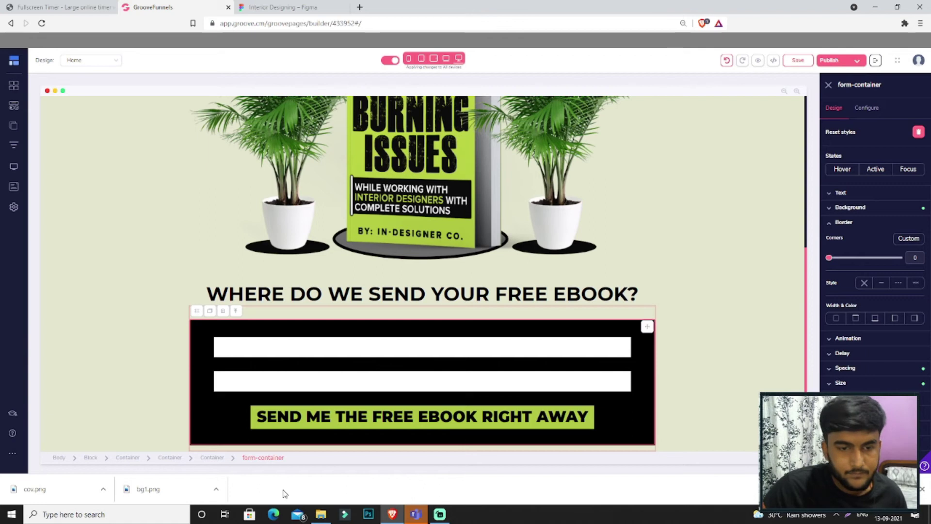
left_click(218, 458)
left_click(634, 415)
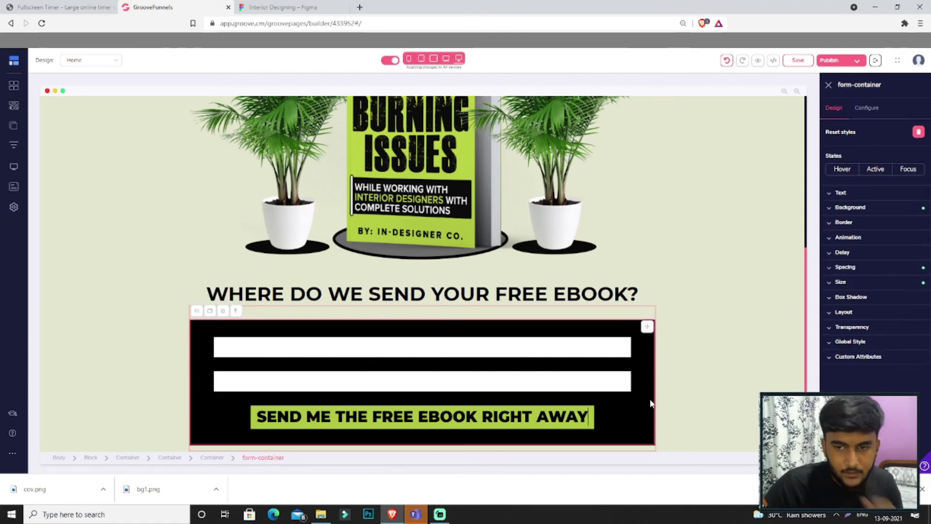
left_click(874, 222)
left_click(868, 273)
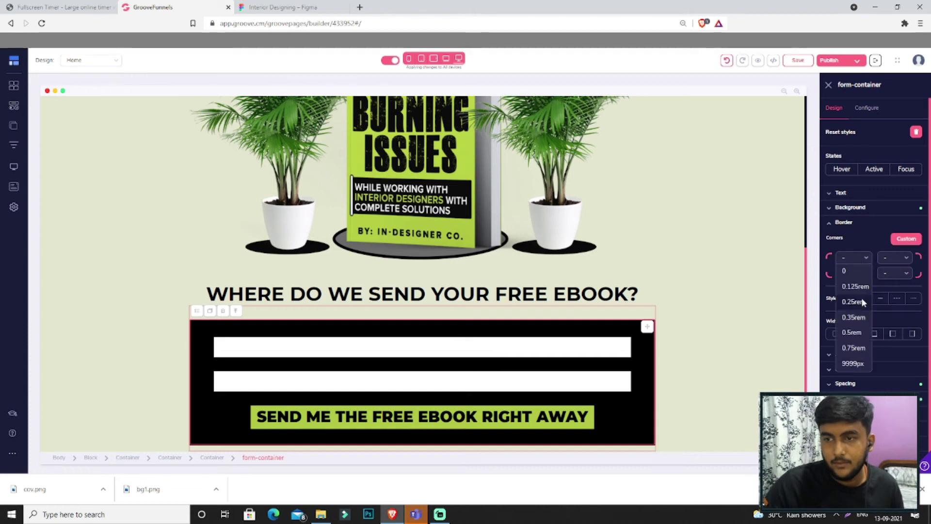
left_click(855, 346)
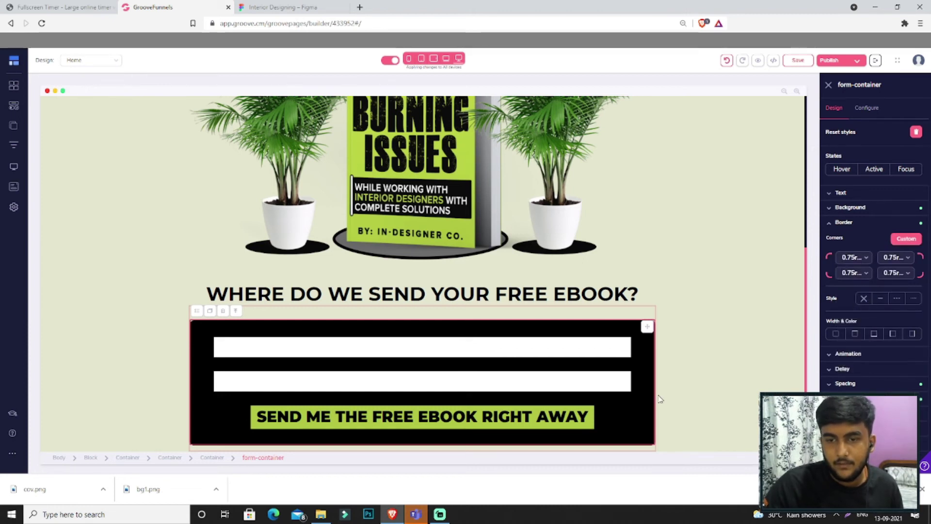
left_click(829, 86)
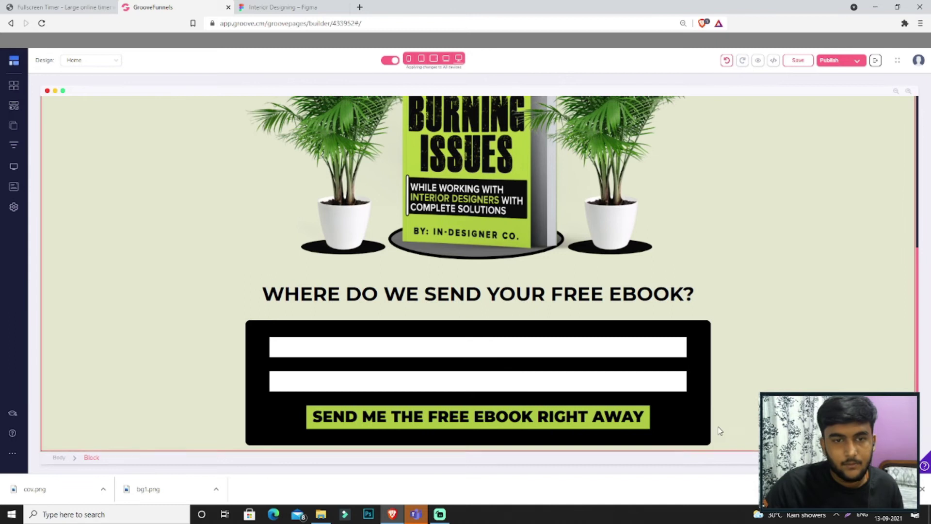
- Duplicate the "WHERE DO WE SEND YOUR FREE EBOOK?" heading and move the copy below the form
left_click(548, 293)
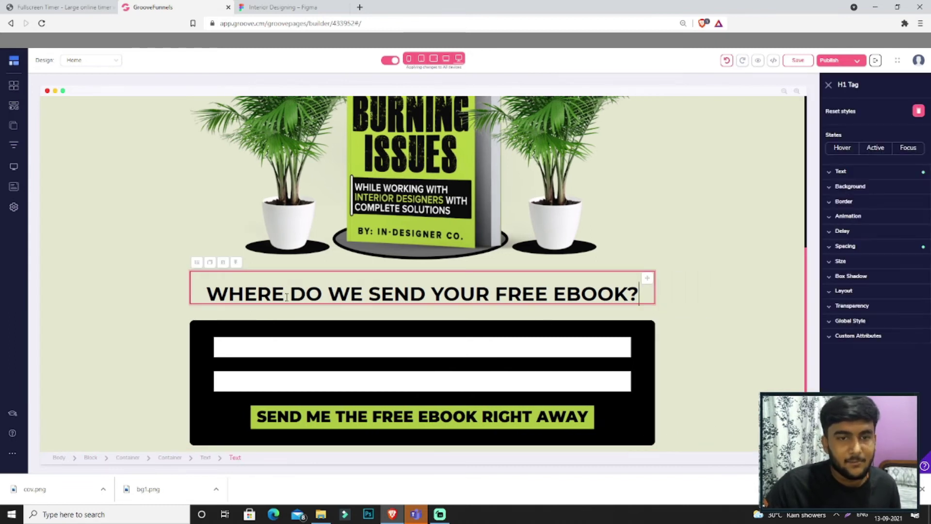
left_click(210, 262)
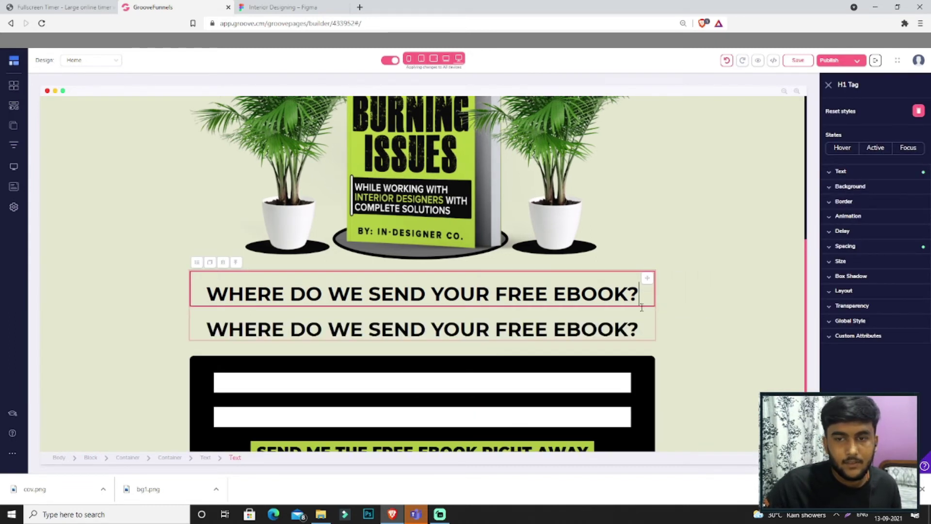
left_click(649, 285)
left_click_drag(649, 285, 630, 446)
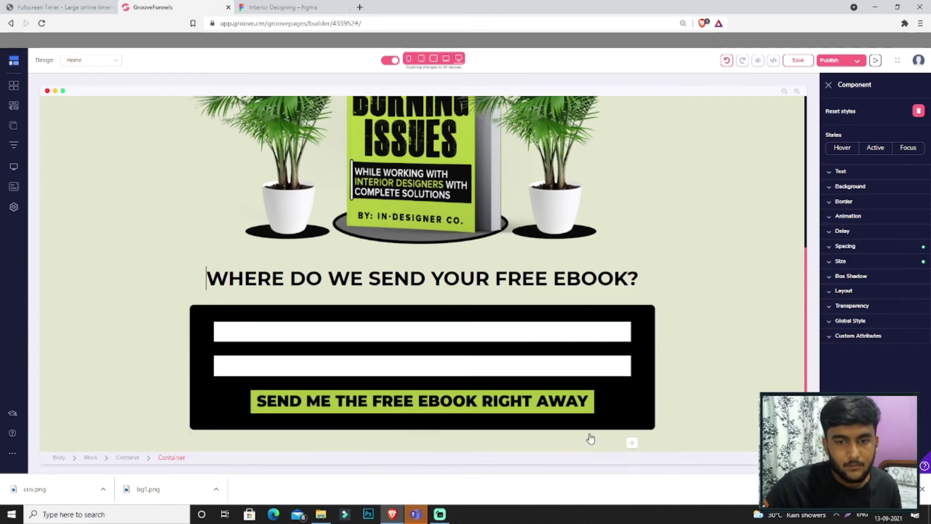
- Replace the duplicated heading's text with "*We assure you that you will never get spammed", copied from the Figma design
left_click(281, 6)
double_click(455, 320)
key("ctrl+c")
left_click(152, 7)
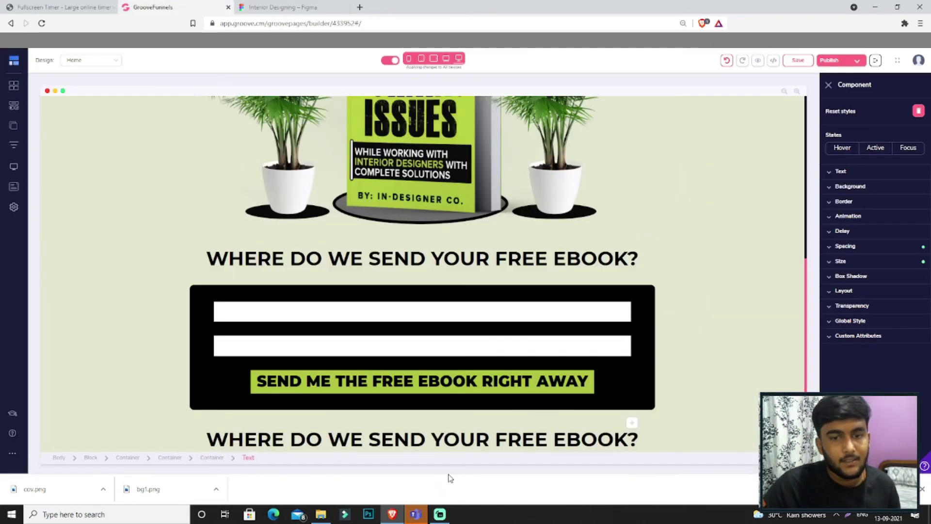
double_click(461, 439)
triple_click(463, 440)
key("ctrl+v")
- Adjust the top margin of the spam-assurance note below the form
left_click(841, 171)
scroll(876, 291, "down", 3)
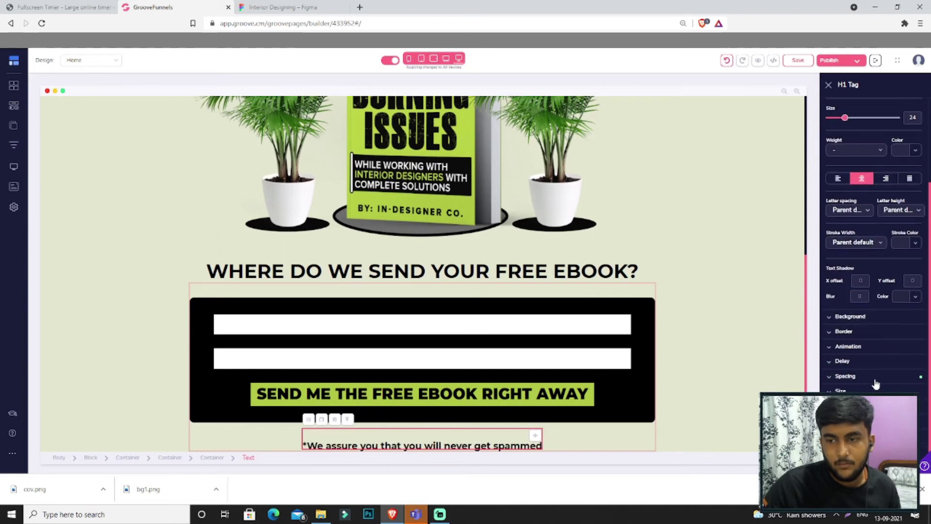
left_click(875, 382)
left_click(875, 263)
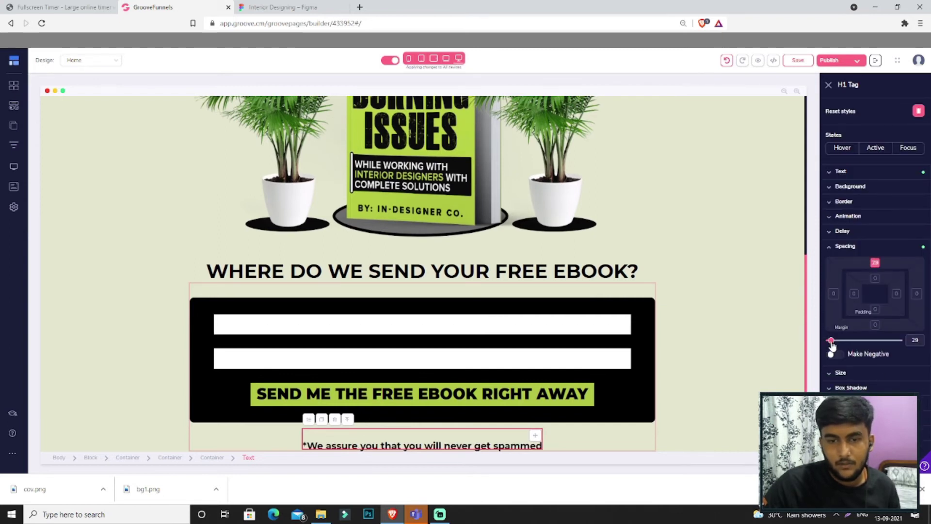
left_click_drag(832, 341, 830, 342)
left_click(758, 346)
- Review the built page around the form and compare it with the Opt In Page design in Figma
scroll(758, 347, "down", 1)
scroll(574, 192, "up", 4)
scroll(574, 192, "down", 4)
scroll(574, 191, "up", 5)
left_click(286, 8)
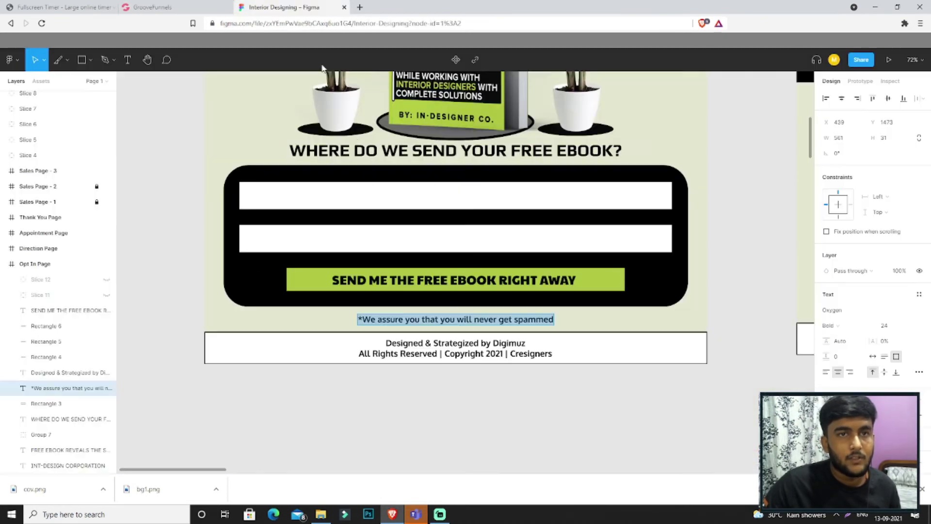
- Copy the two-line credits and copyright text from the footer of the Opt In Page design in Figma
scroll(484, 302, "down", 3)
double_click(457, 190)
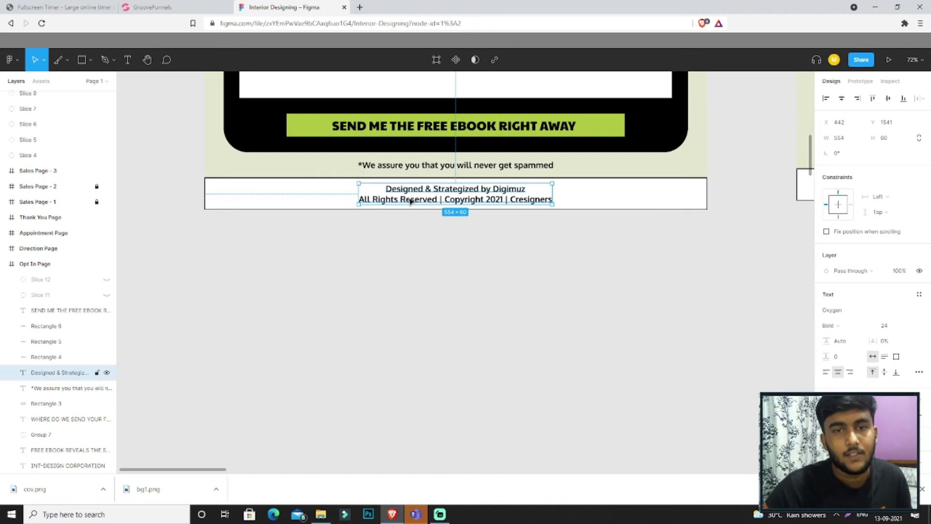
key("ctrl+a")
double_click(393, 200)
left_click_drag(359, 199, 436, 199)
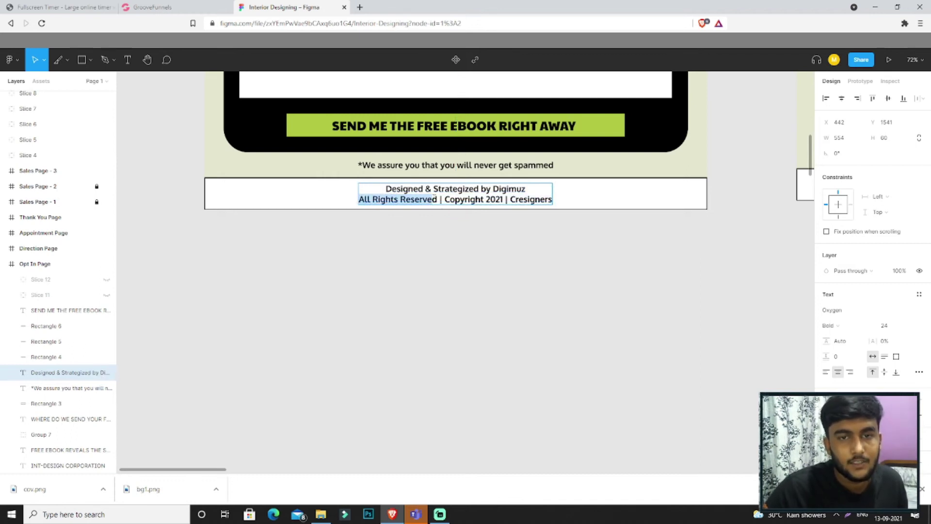
- Switch to GroovePages, duplicate the INT-DESIGN CORPORATION header block and move the copy to the end of the page
left_click(153, 6)
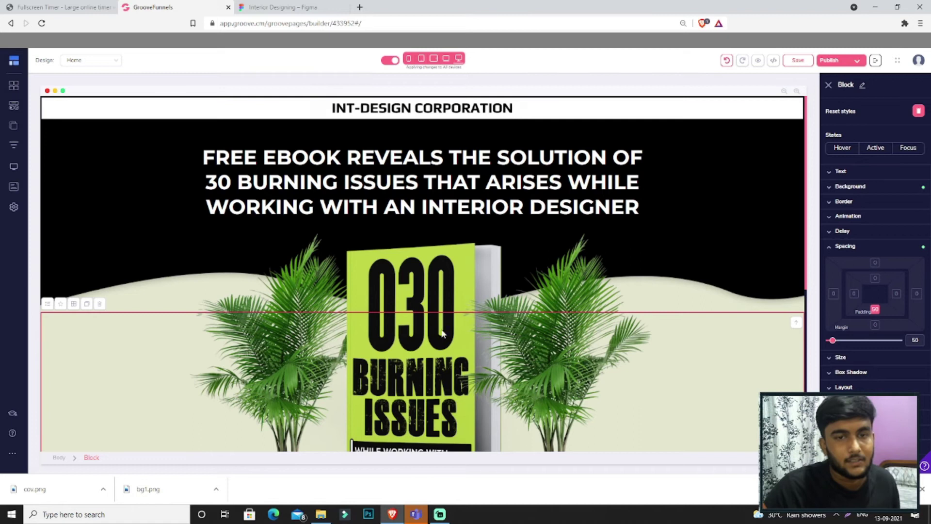
scroll(496, 320, "down", 5)
scroll(495, 320, "up", 10)
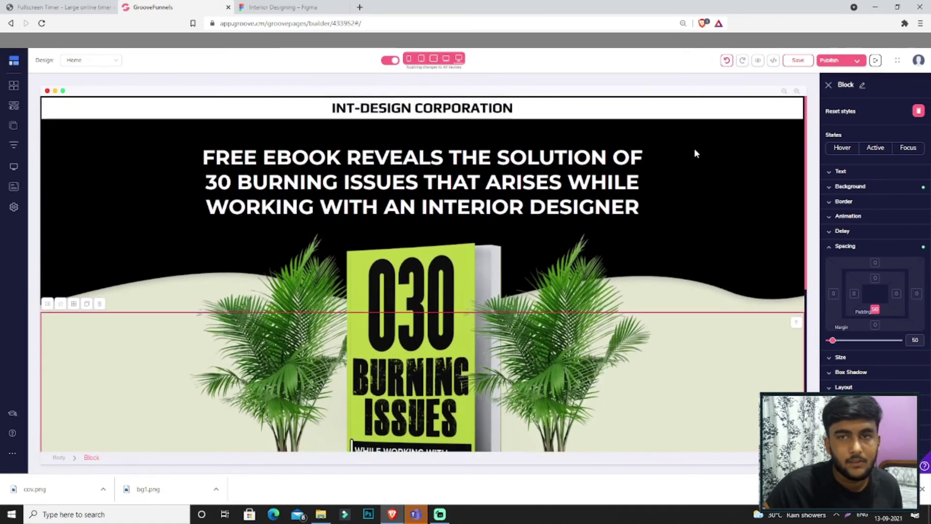
left_click(726, 103)
left_click(87, 106)
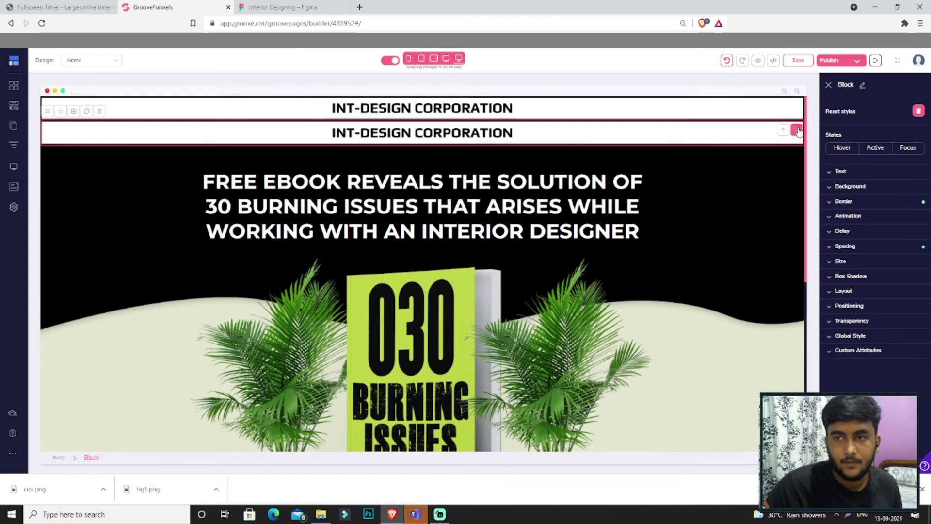
left_click(797, 130)
scroll(781, 228, "down", 6)
scroll(784, 214, "up", 3)
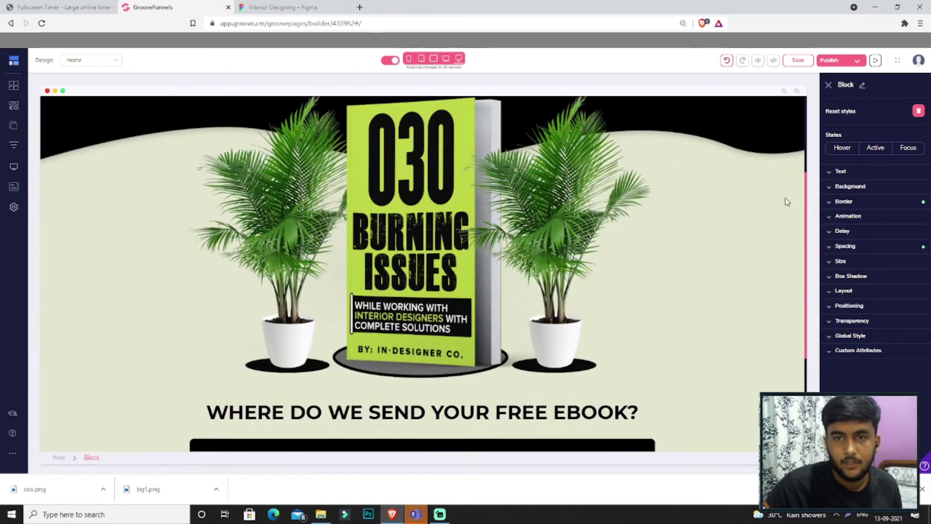
scroll(787, 201, "down", 3)
- Delete the INT-DESIGN CORPORATION image from the duplicated footer block and add an H2 heading in its place
left_click(327, 432)
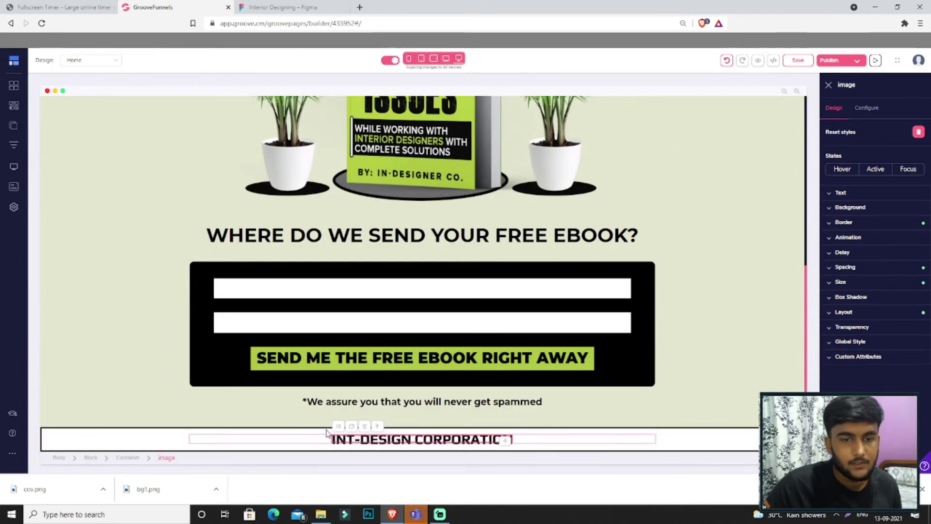
left_click(365, 426)
left_click(485, 273)
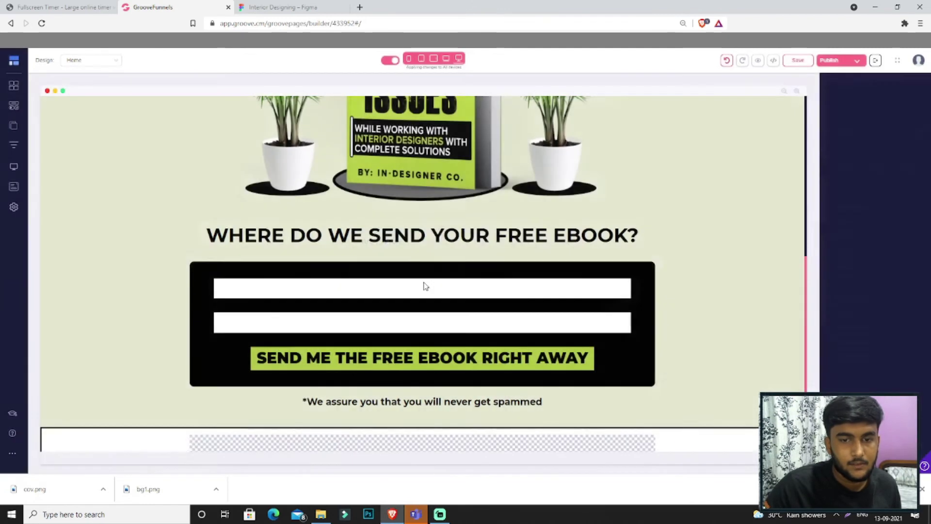
left_click(13, 111)
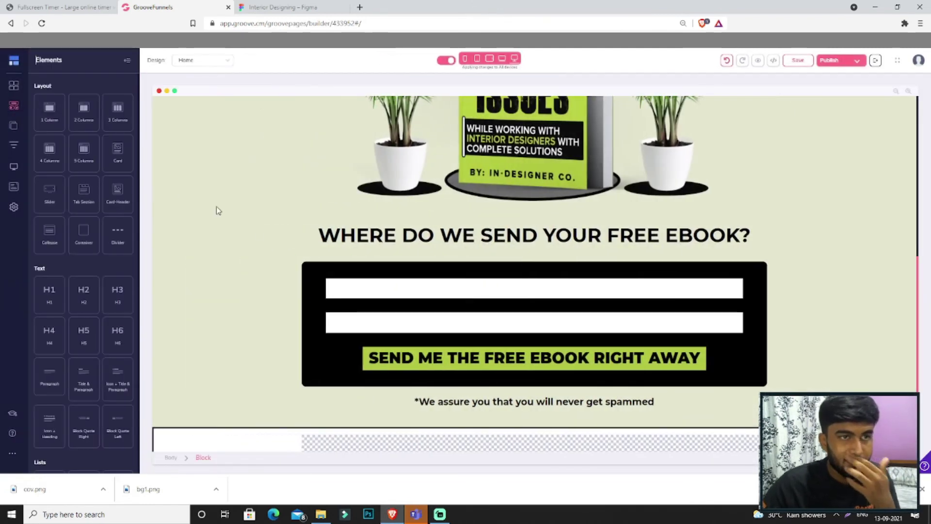
scroll(96, 285, "down", 3)
left_click_drag(83, 241, 561, 432)
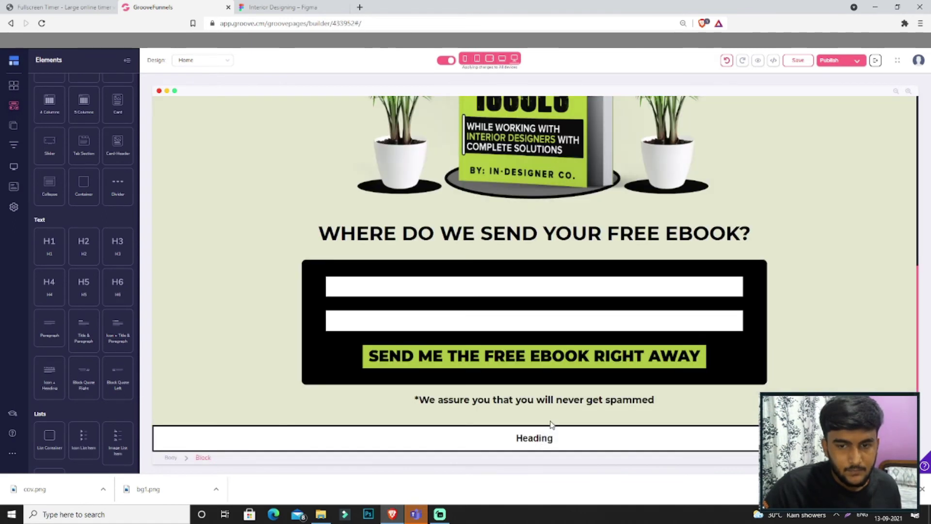
- Replace the footer heading with "Designed & Strategized by Digimuz" and, on a second line, "All Rights Reserved | Copyright 2021 | Cresigners"
left_click(527, 442)
double_click(502, 443)
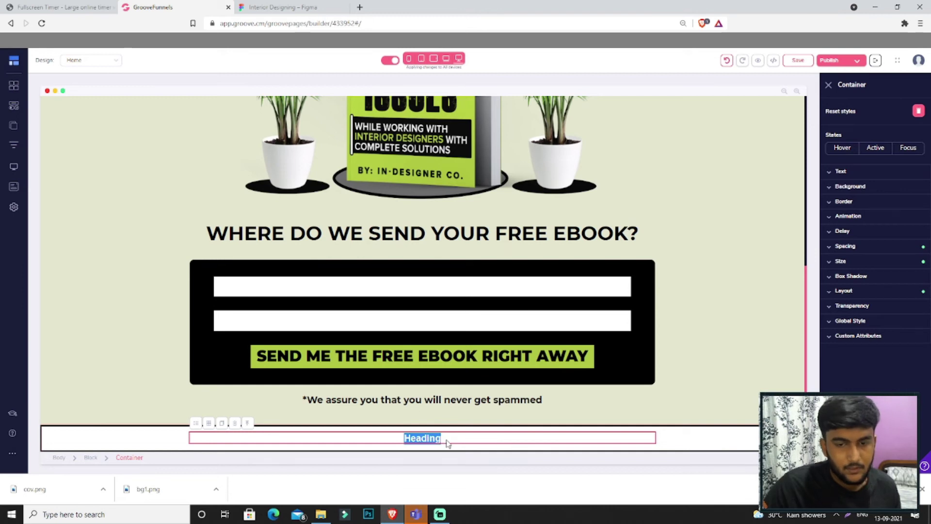
type("Designed & Strategized by DigimuzAll Rights Reserved | Copyright 2021 | Cresign")
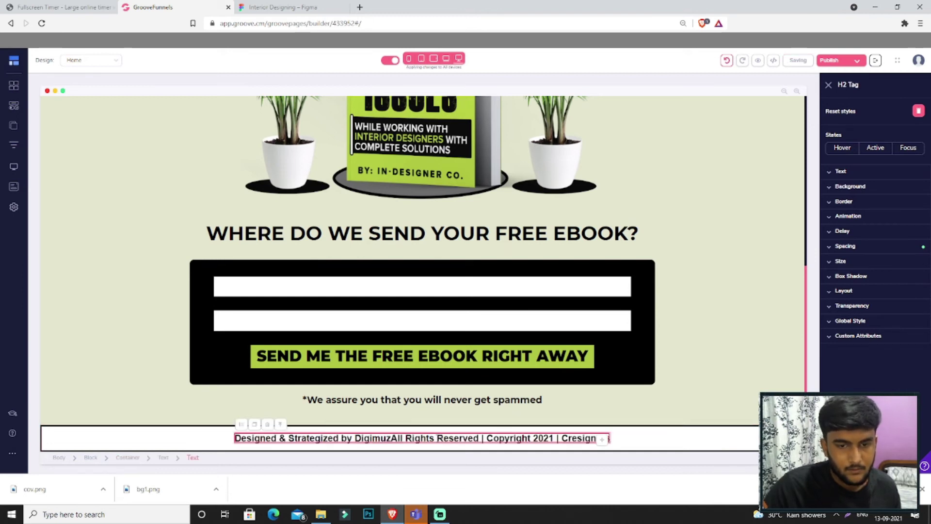
left_click(392, 438)
key("Return")
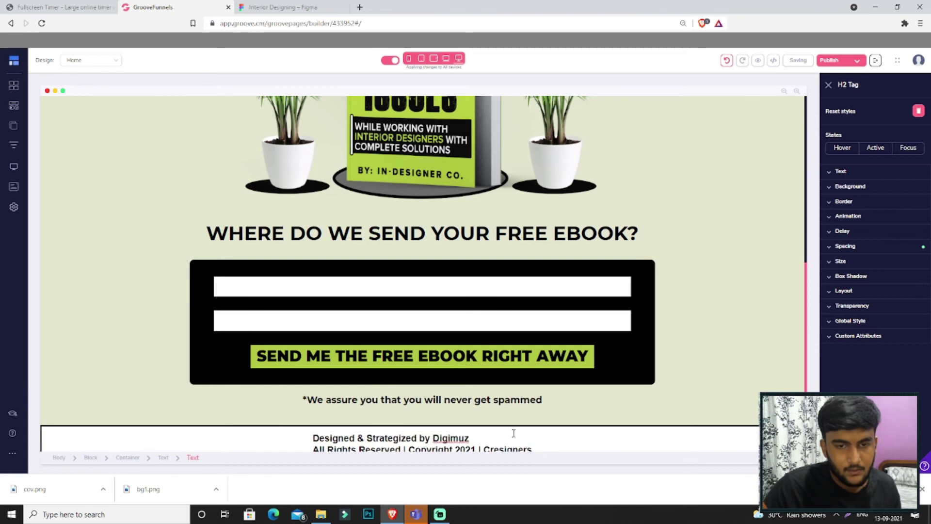
- Centre the footer text and set its top margin to 8
key("ctrl+a")
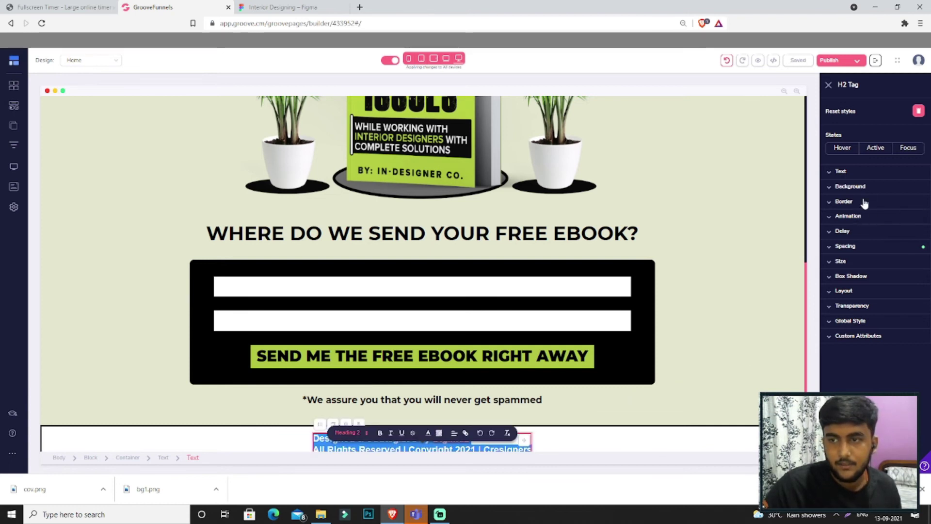
left_click(871, 175)
left_click(862, 287)
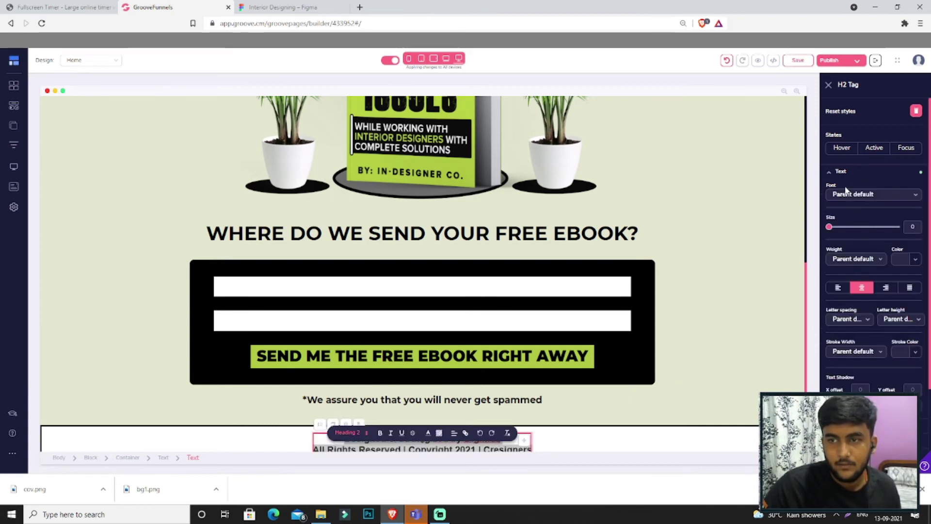
scroll(873, 243, "down", 2)
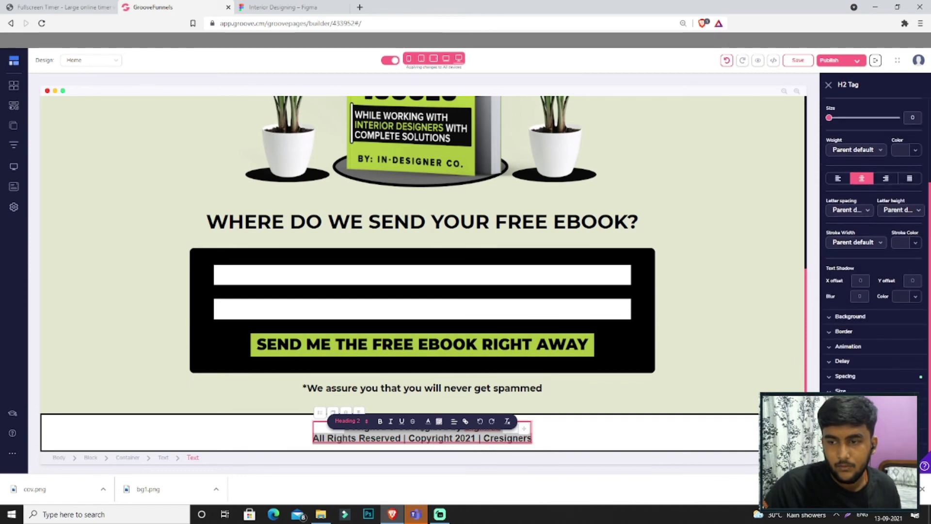
left_click(878, 382)
left_click(875, 262)
left_click_drag(829, 340, 831, 344)
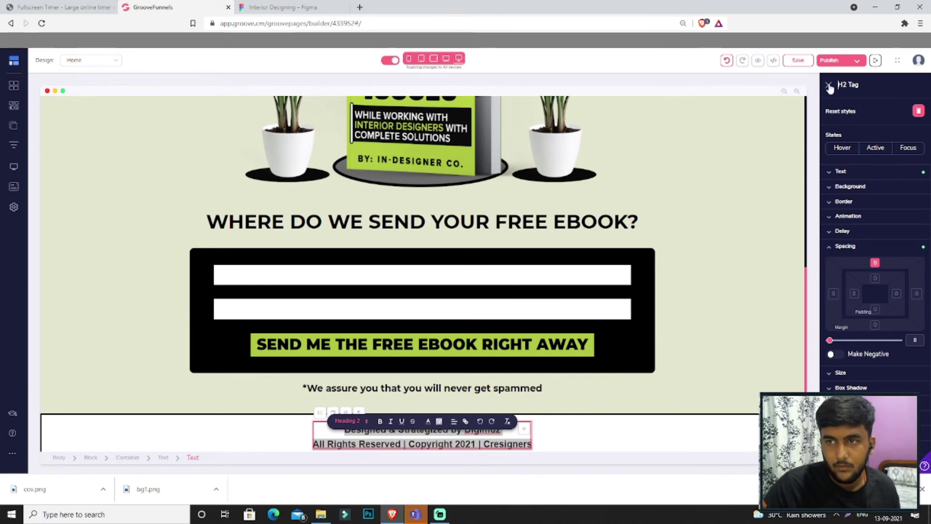
left_click(722, 447)
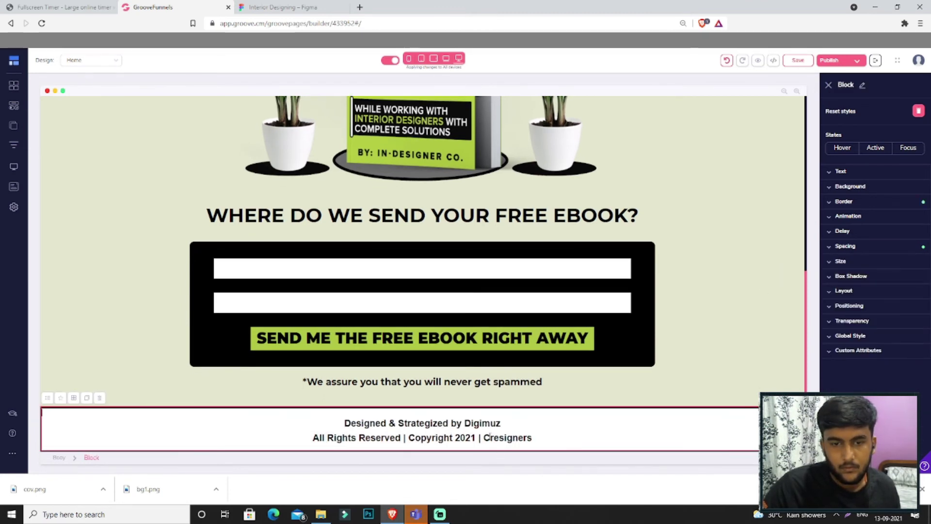
- Open the link address entry for the word "Copyright" in the footer text
left_click(395, 439)
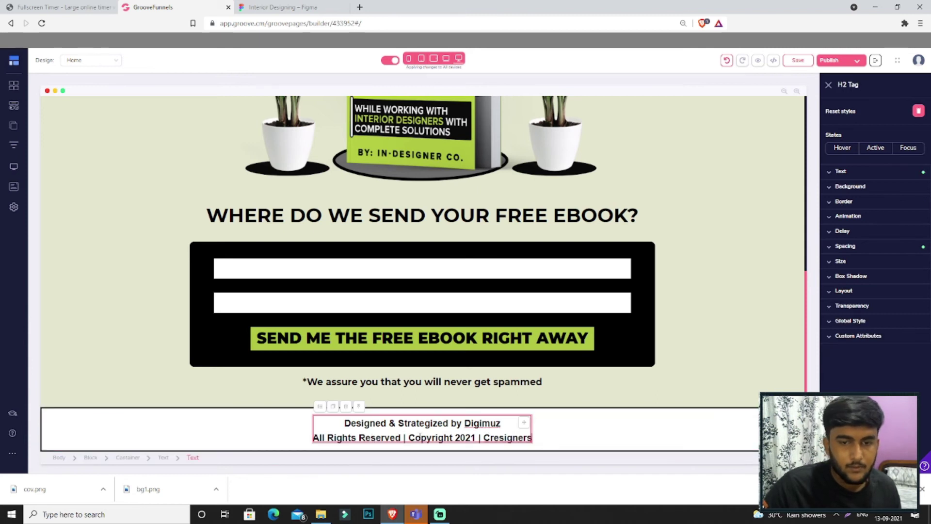
left_click_drag(408, 438, 455, 438)
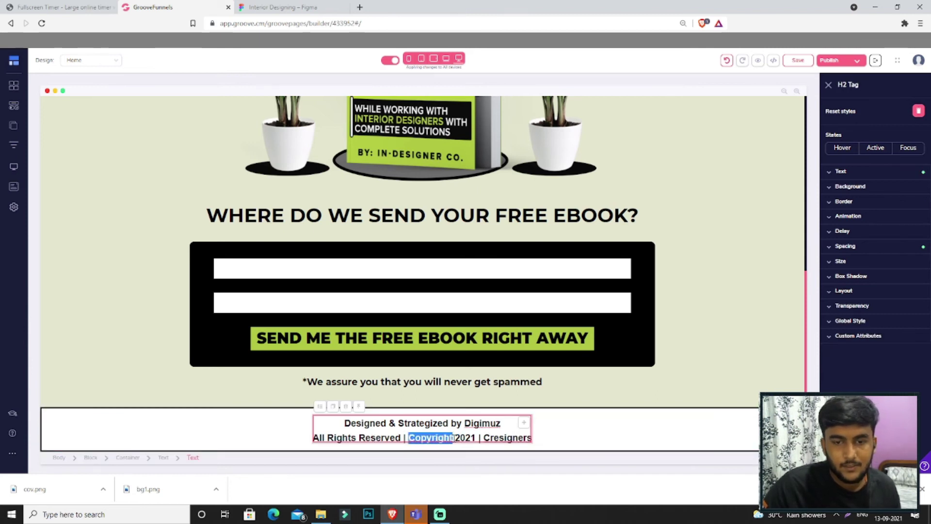
left_click(473, 421)
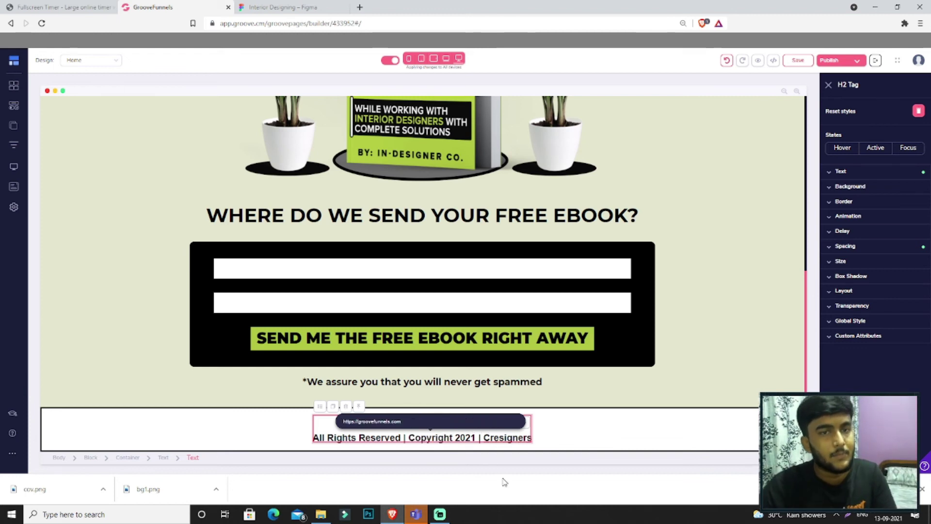
left_click(828, 86)
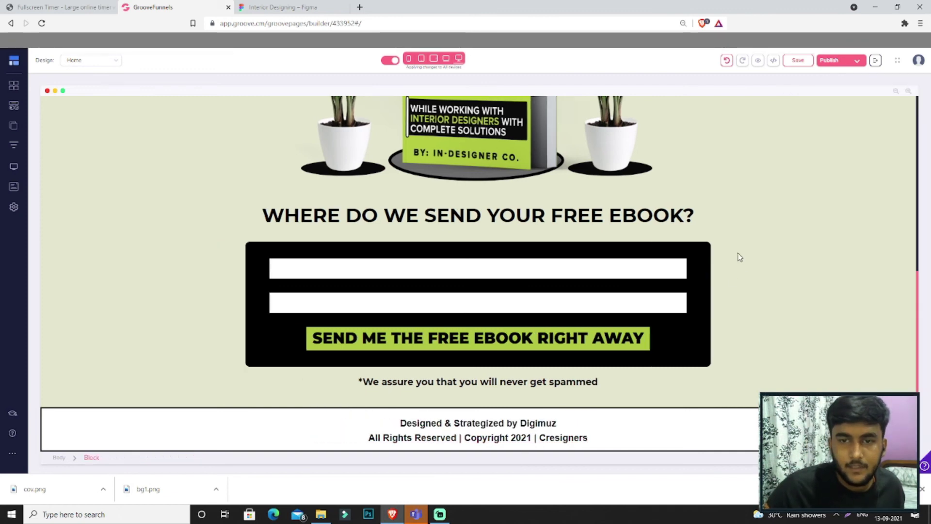
- Save the finished opt-in page and open its preview
scroll(769, 325, "up", 10)
left_click(798, 60)
left_click(538, 109)
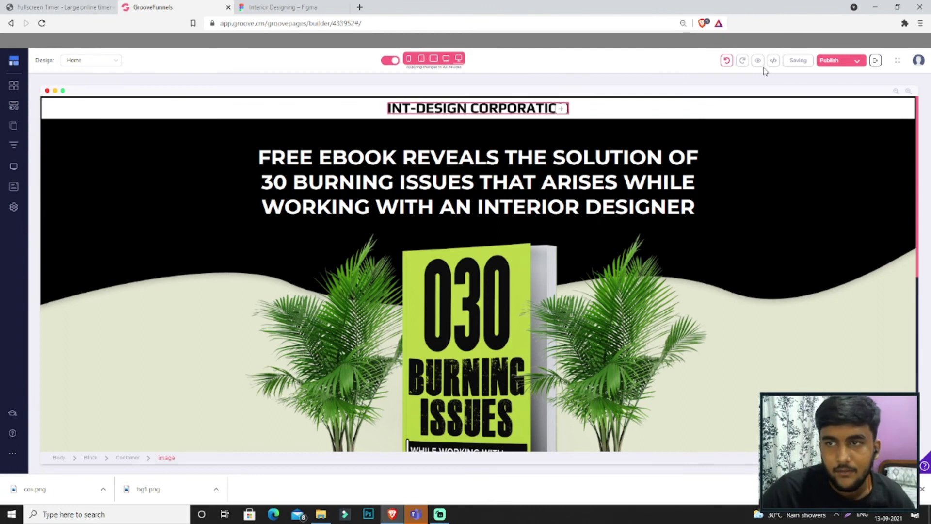
scroll(726, 209, "down", 10)
scroll(726, 208, "up", 8)
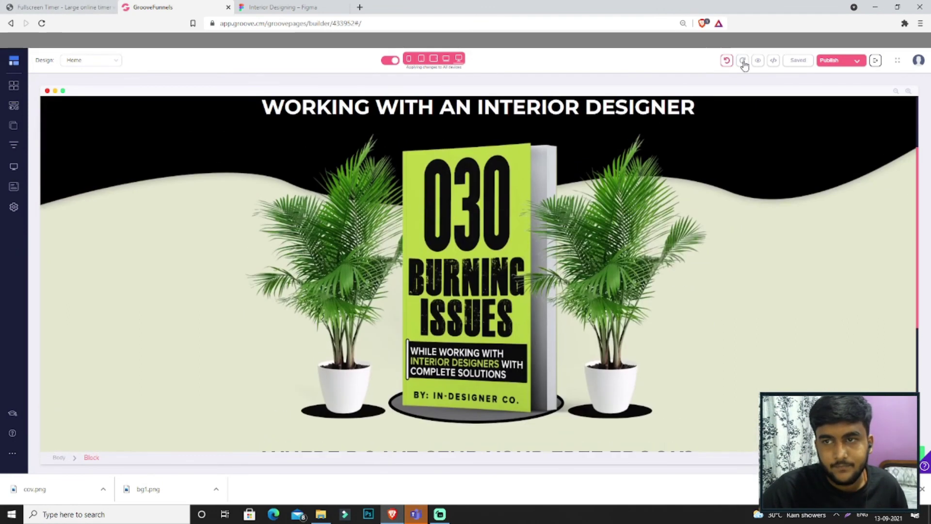
left_click(758, 61)
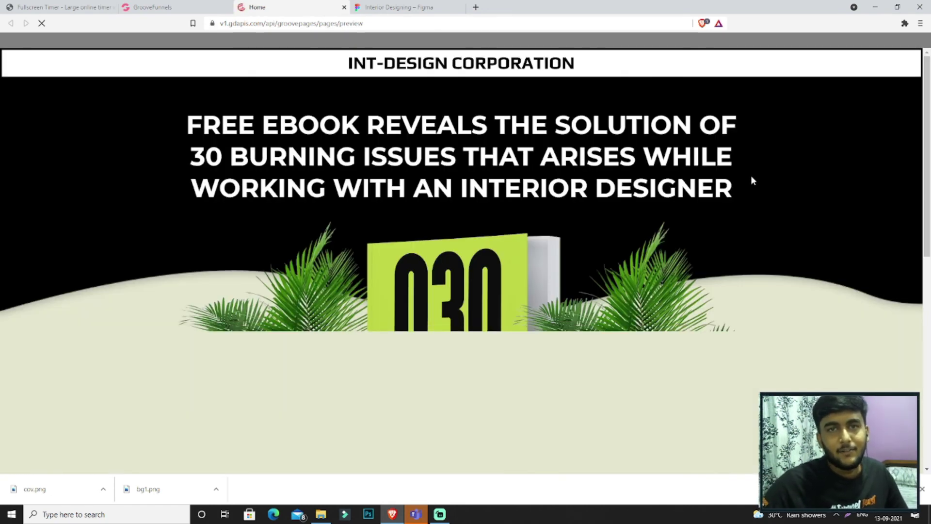
- Review the previewed page from the headline and book image down to the opt-in form and footer
scroll(752, 180, "down", 10)
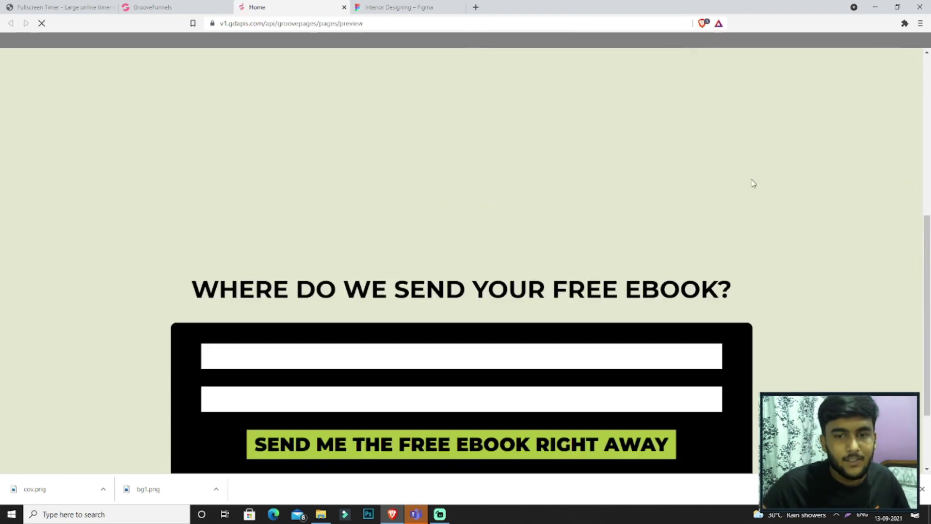
scroll(753, 183, "up", 10)
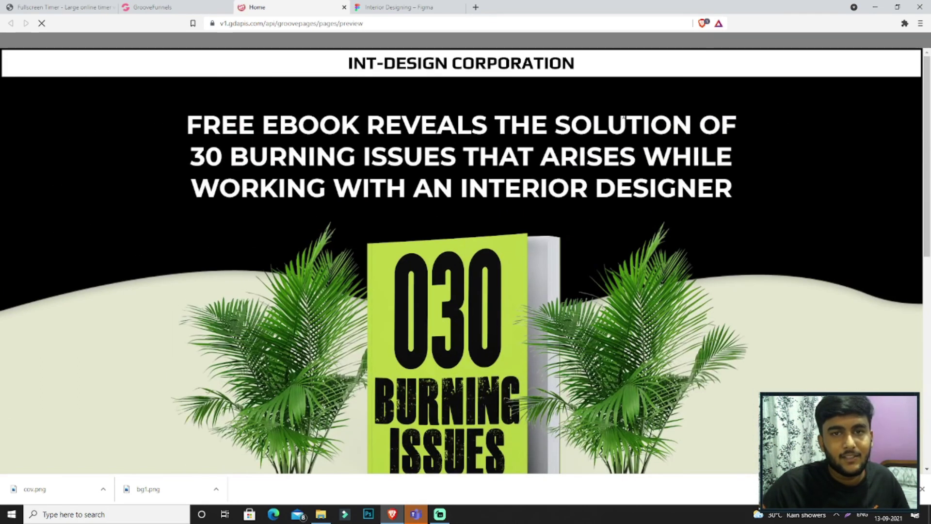
left_click_drag(221, 126, 723, 125)
mouse_move(326, 188)
left_mouse_down()
mouse_move(520, 157)
mouse_move(325, 189)
left_mouse_up()
scroll(638, 166, "down", 2)
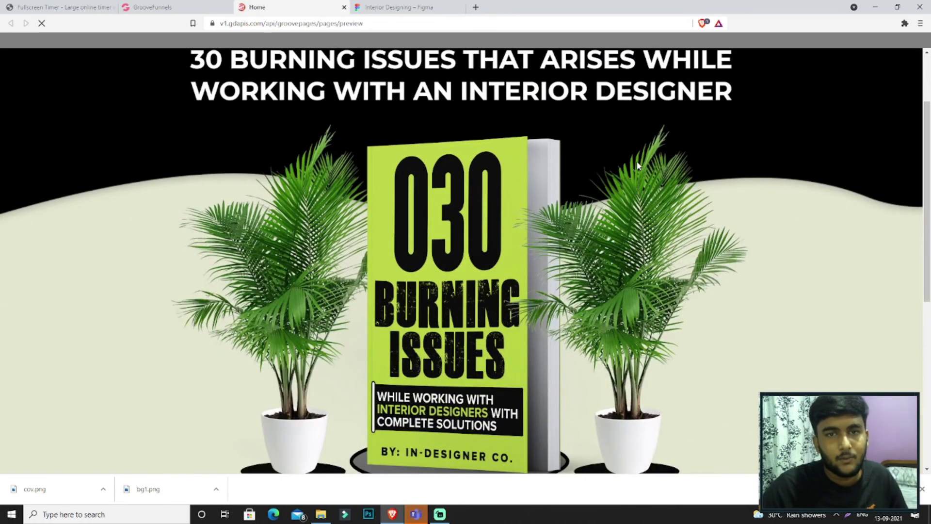
scroll(648, 165, "down", 7)
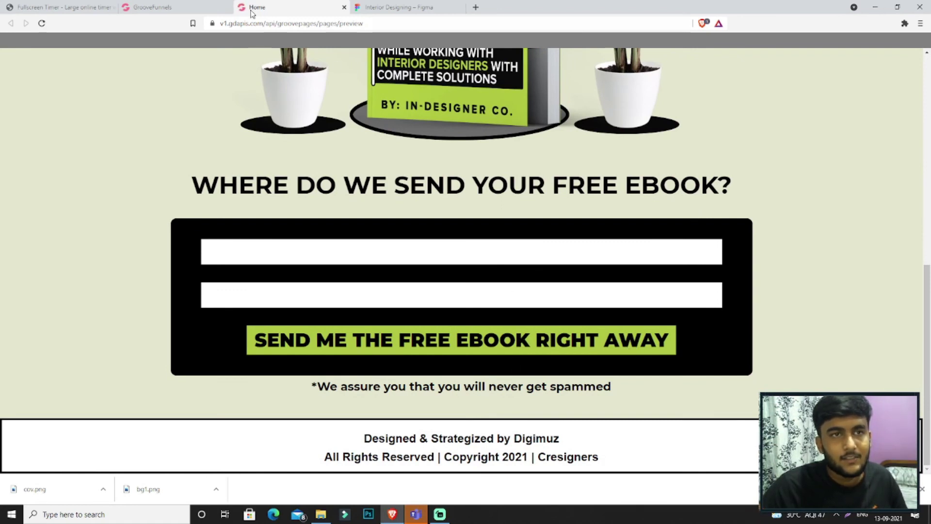
- Compare the previewed page with the Opt In Page design in Figma and examine the neighbouring Direction Page design
left_click(388, 7)
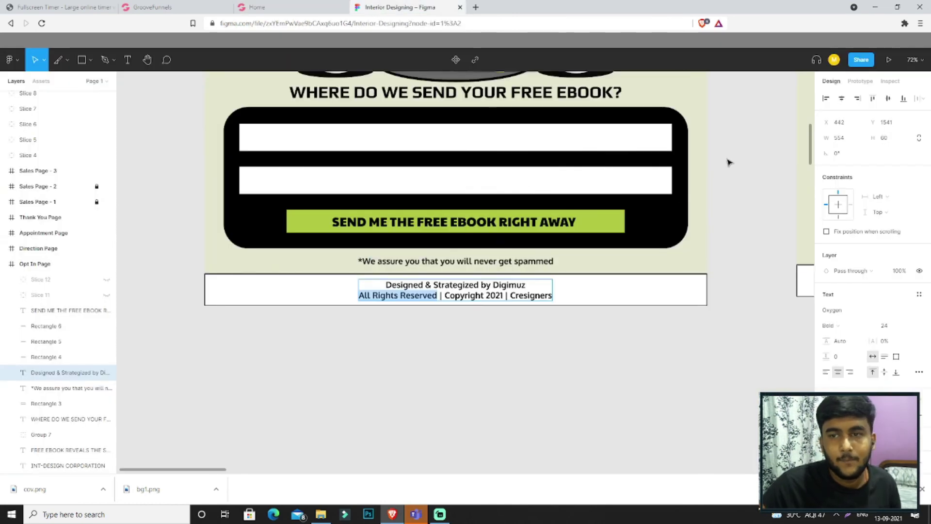
scroll(729, 162, "down", 5)
scroll(239, 148, "up", 8)
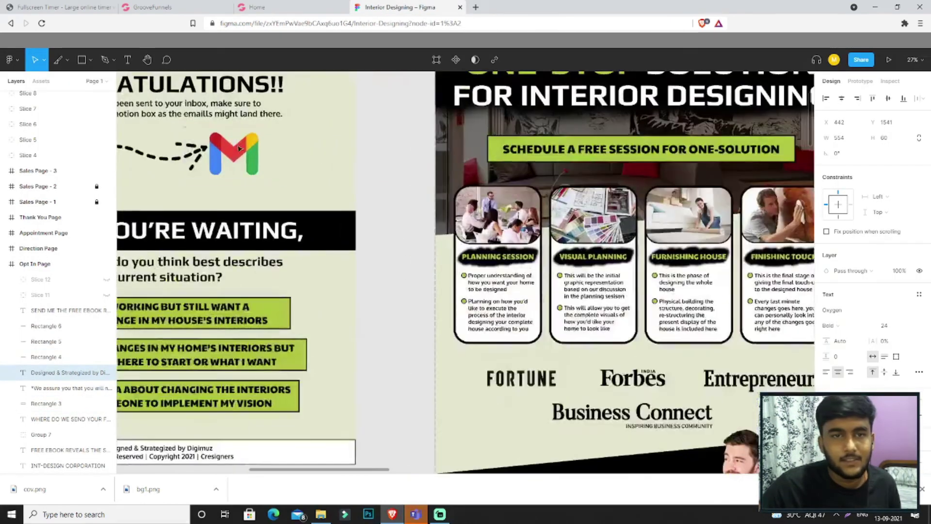
scroll(239, 148, "down", 5)
scroll(534, 146, "up", 5)
scroll(534, 145, "down", 3)
scroll(518, 199, "up", 5)
scroll(518, 199, "down", 5)
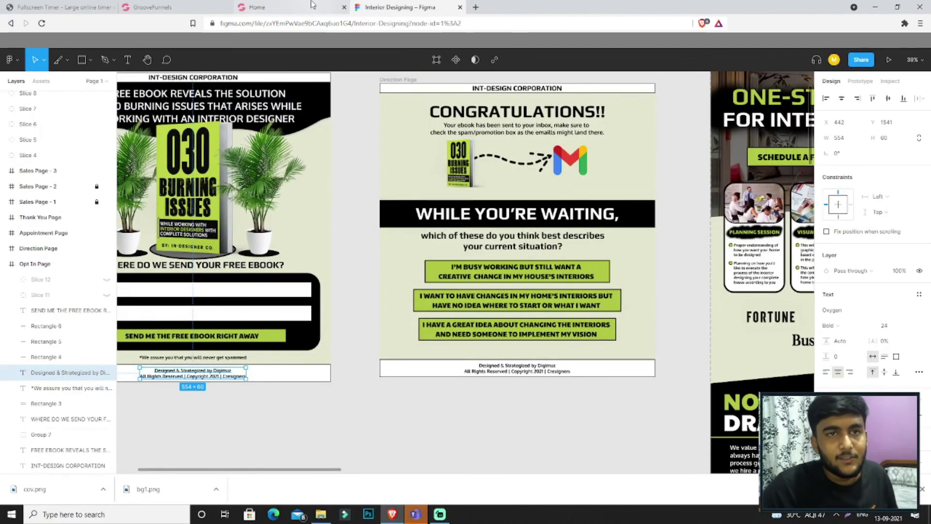
left_click(313, 6)
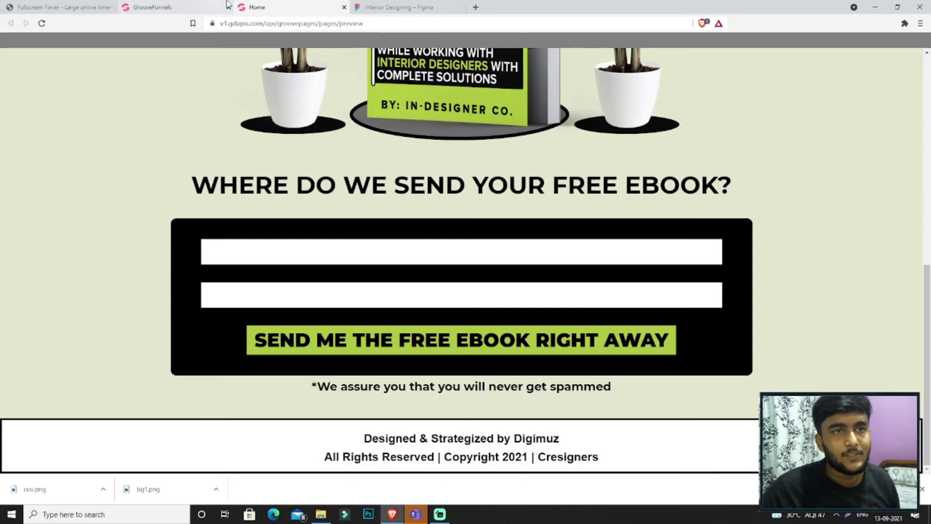
left_click(415, 6)
scroll(284, 206, "up", 2)
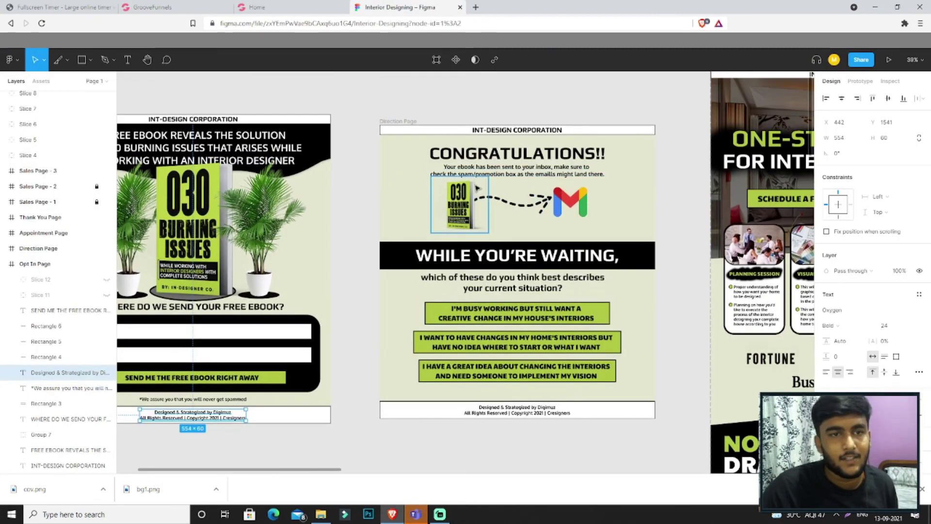
scroll(284, 206, "down", 5)
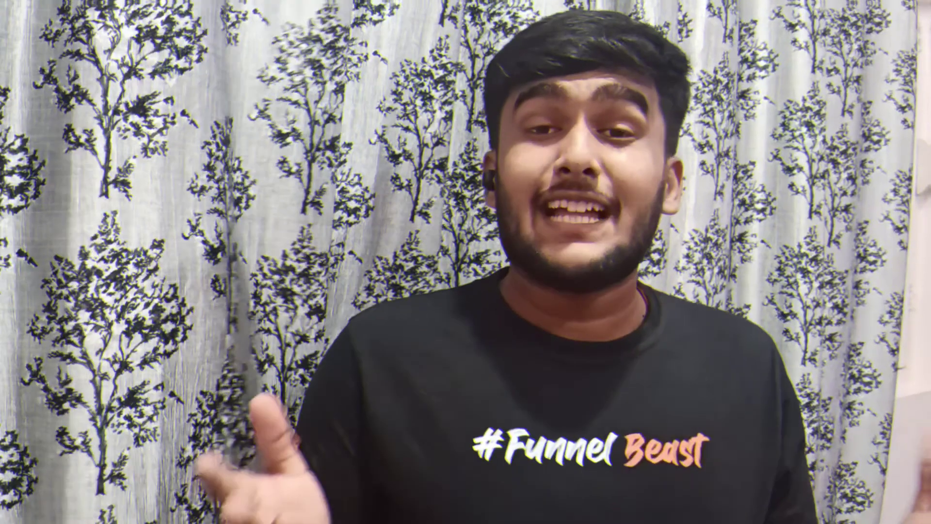